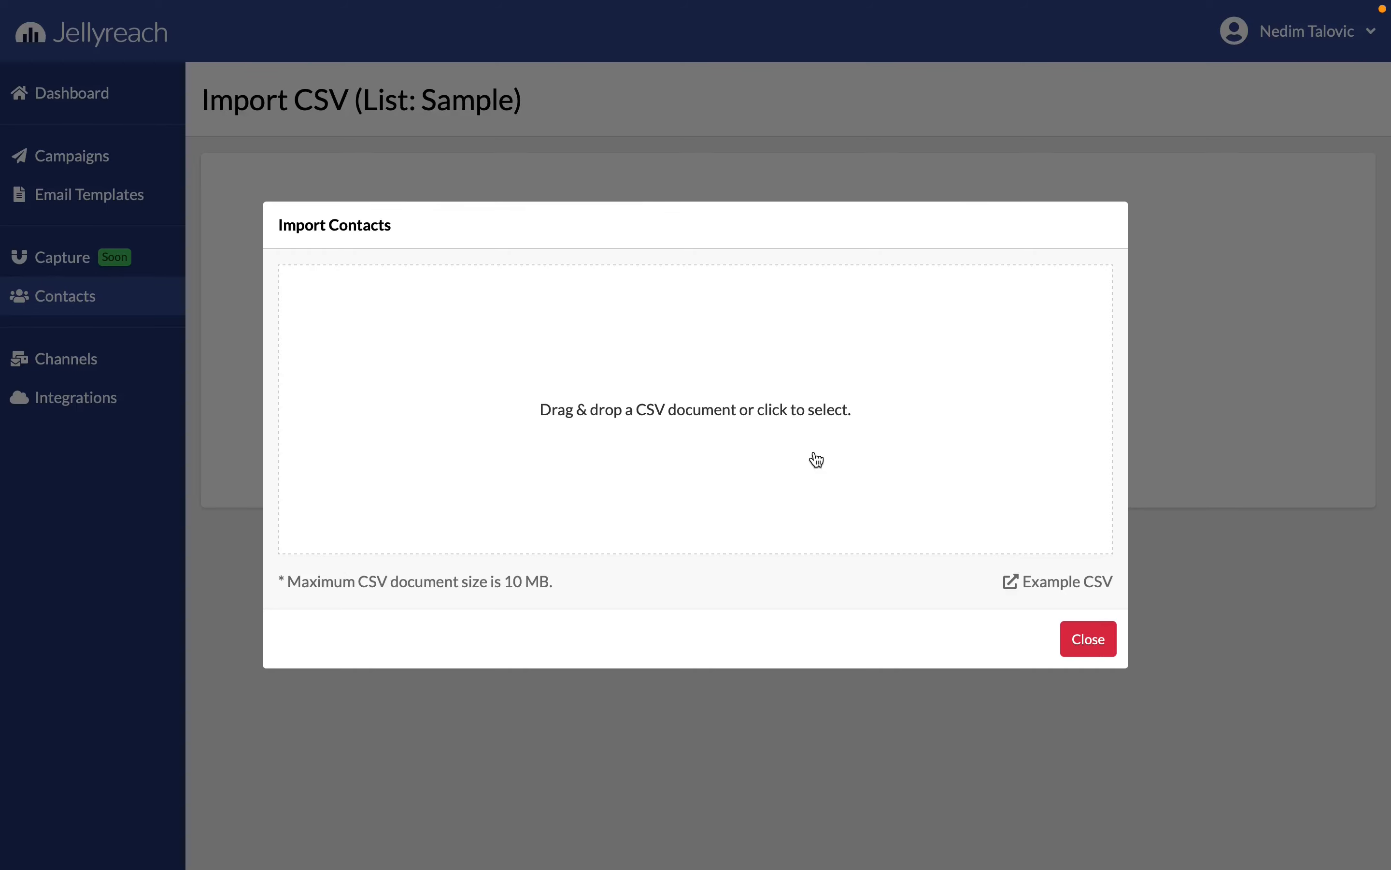
# Upload sample.csv from the Downloads folder as the contact import for the Sample list
pyautogui.click(720, 364)
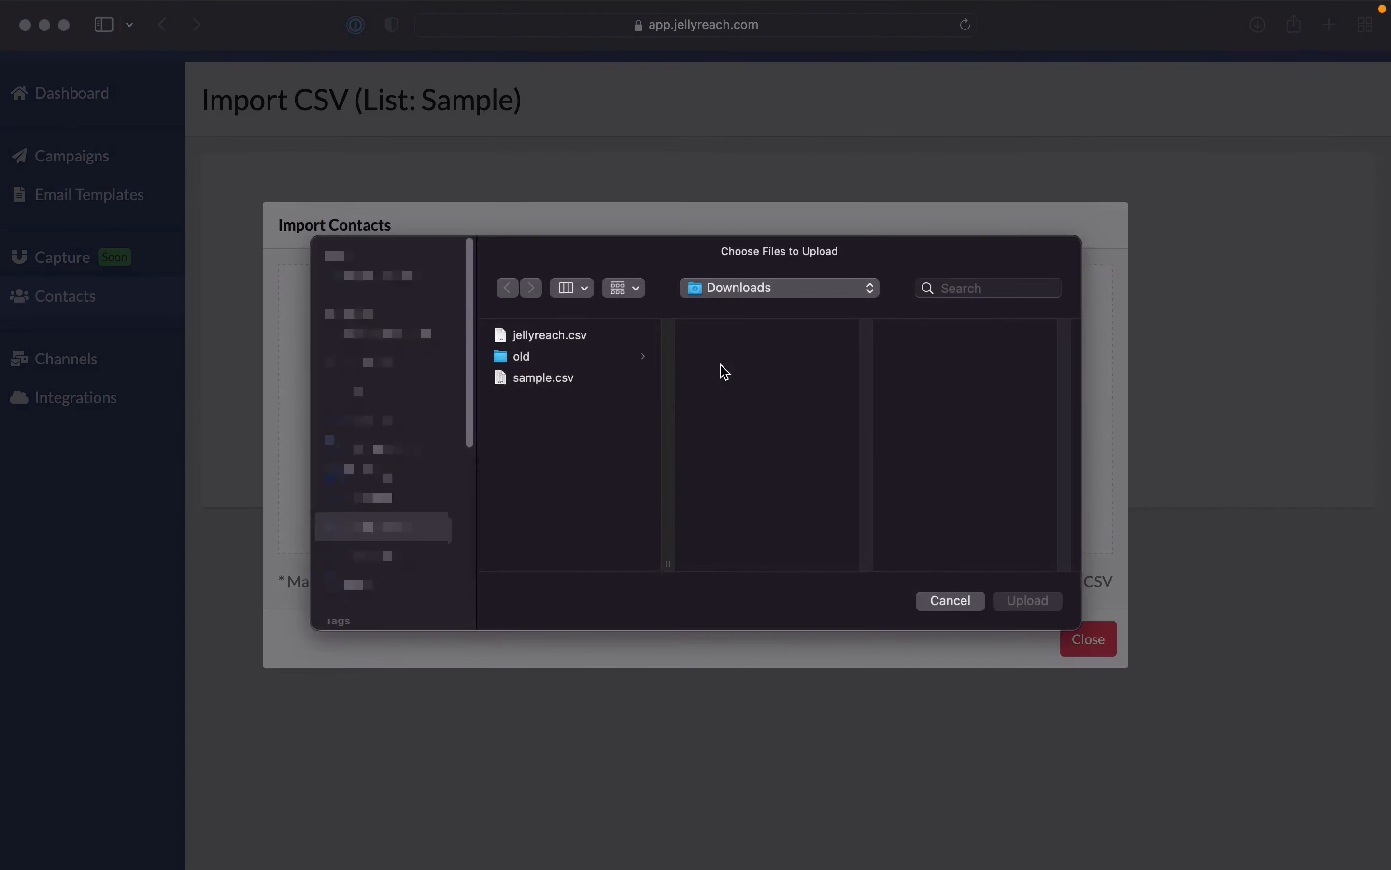
pyautogui.click(561, 384)
pyautogui.doubleClick(561, 384)
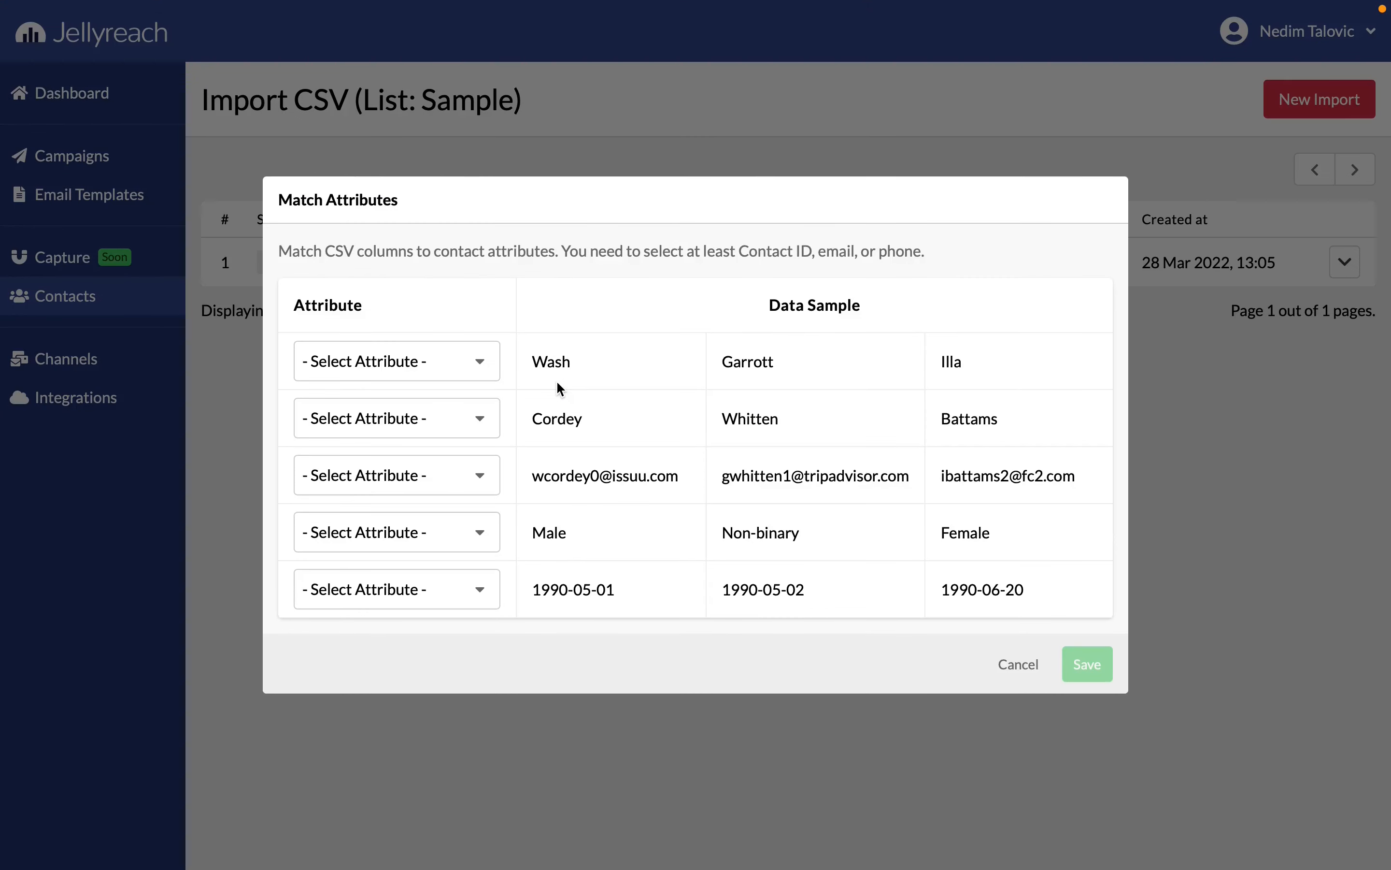
# Match the first three CSV columns to the First Name, Last Name and Email attributes
pyautogui.click(429, 370)
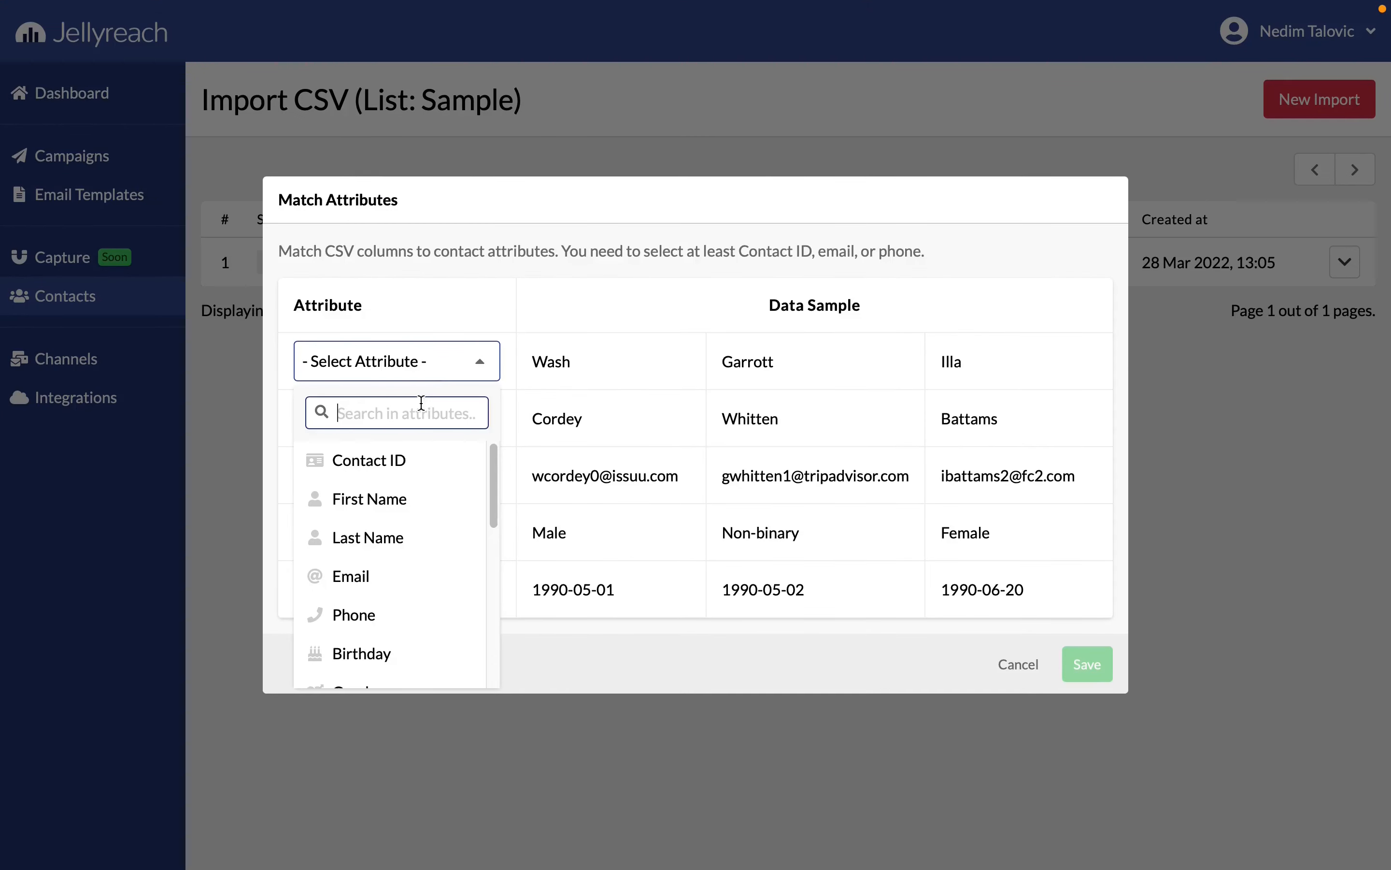
pyautogui.click(405, 499)
pyautogui.click(419, 433)
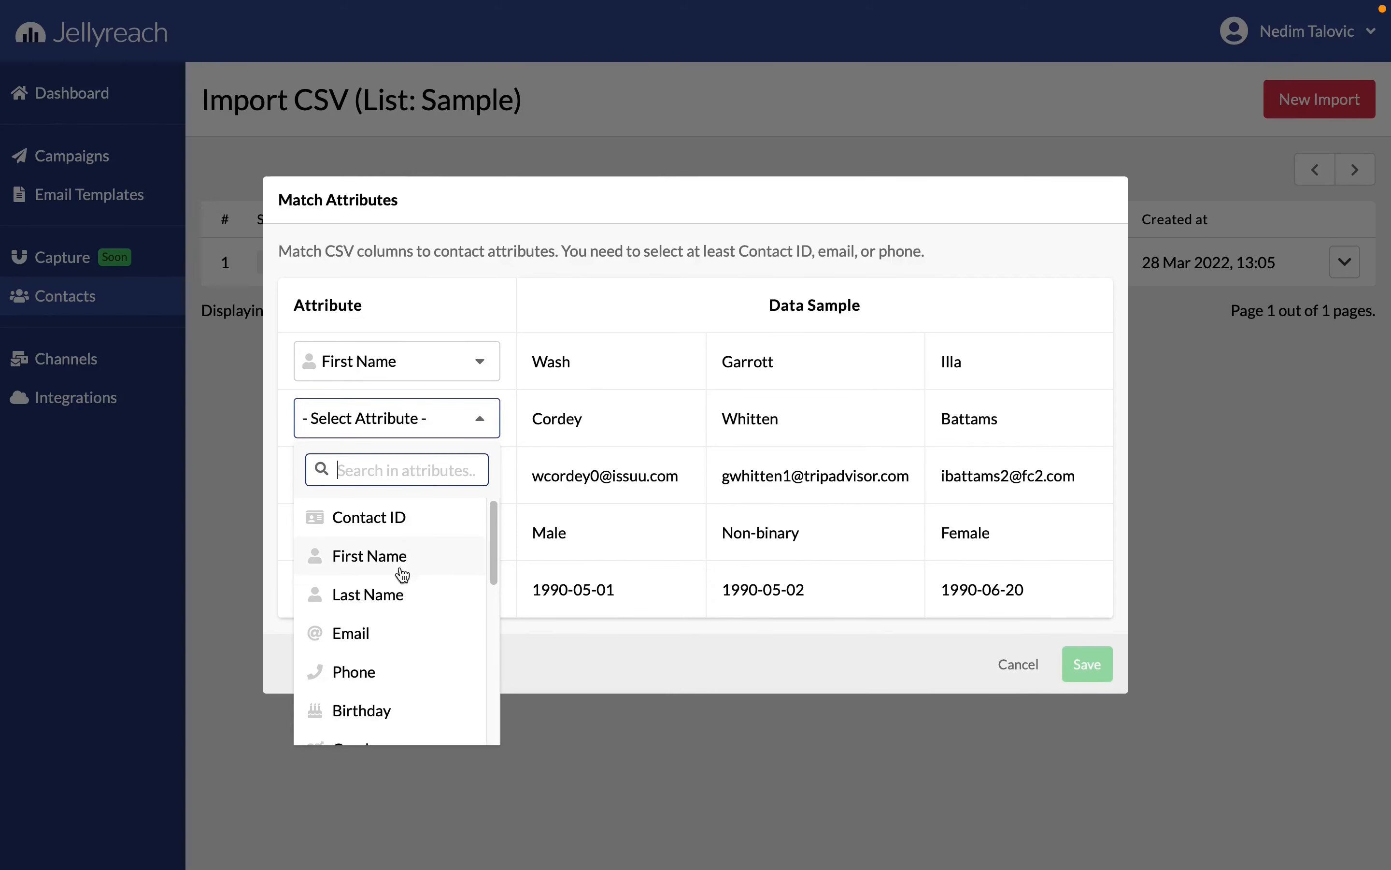
pyautogui.click(394, 593)
pyautogui.click(417, 492)
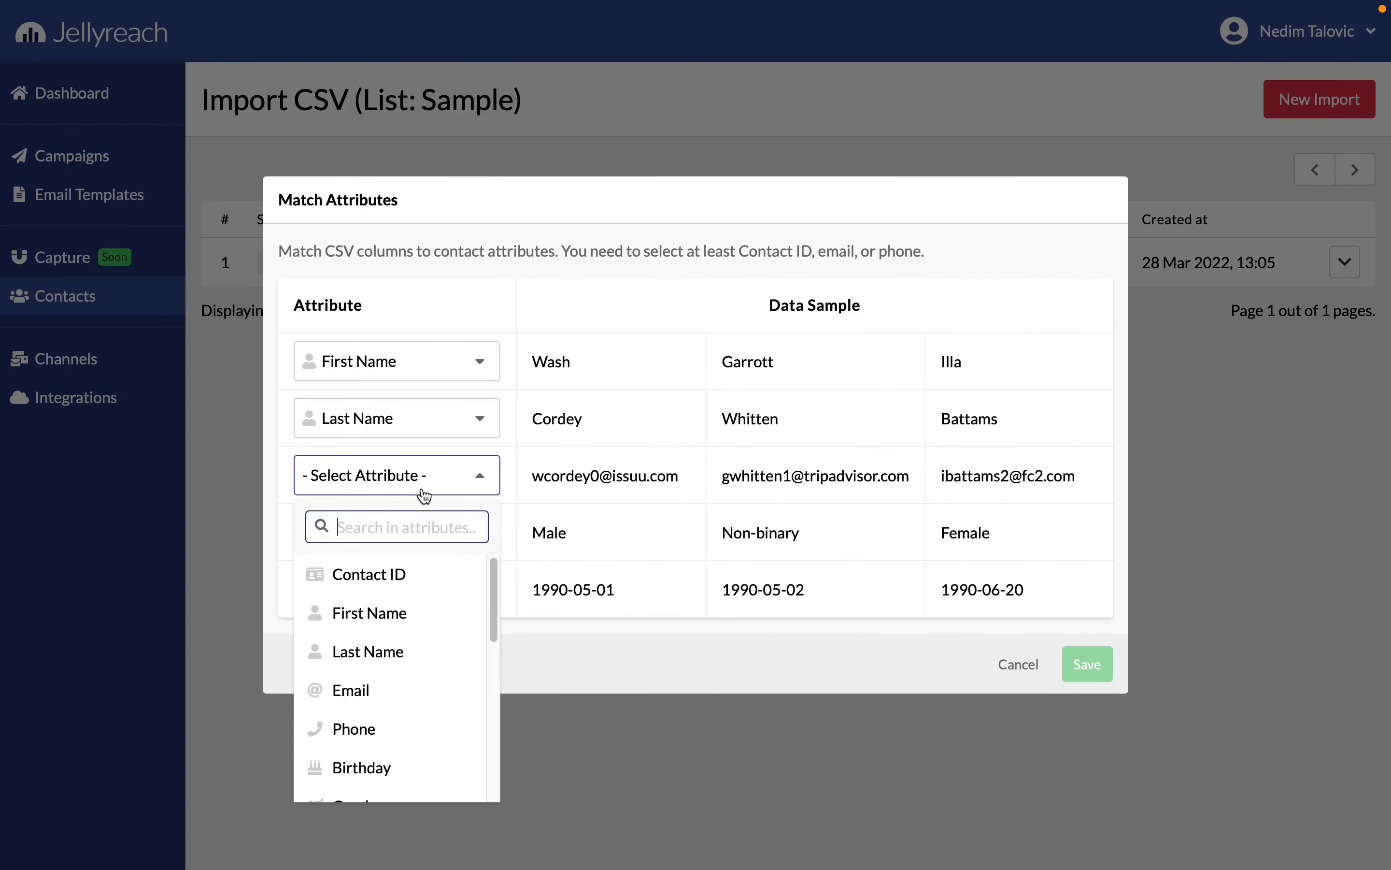
pyautogui.click(397, 683)
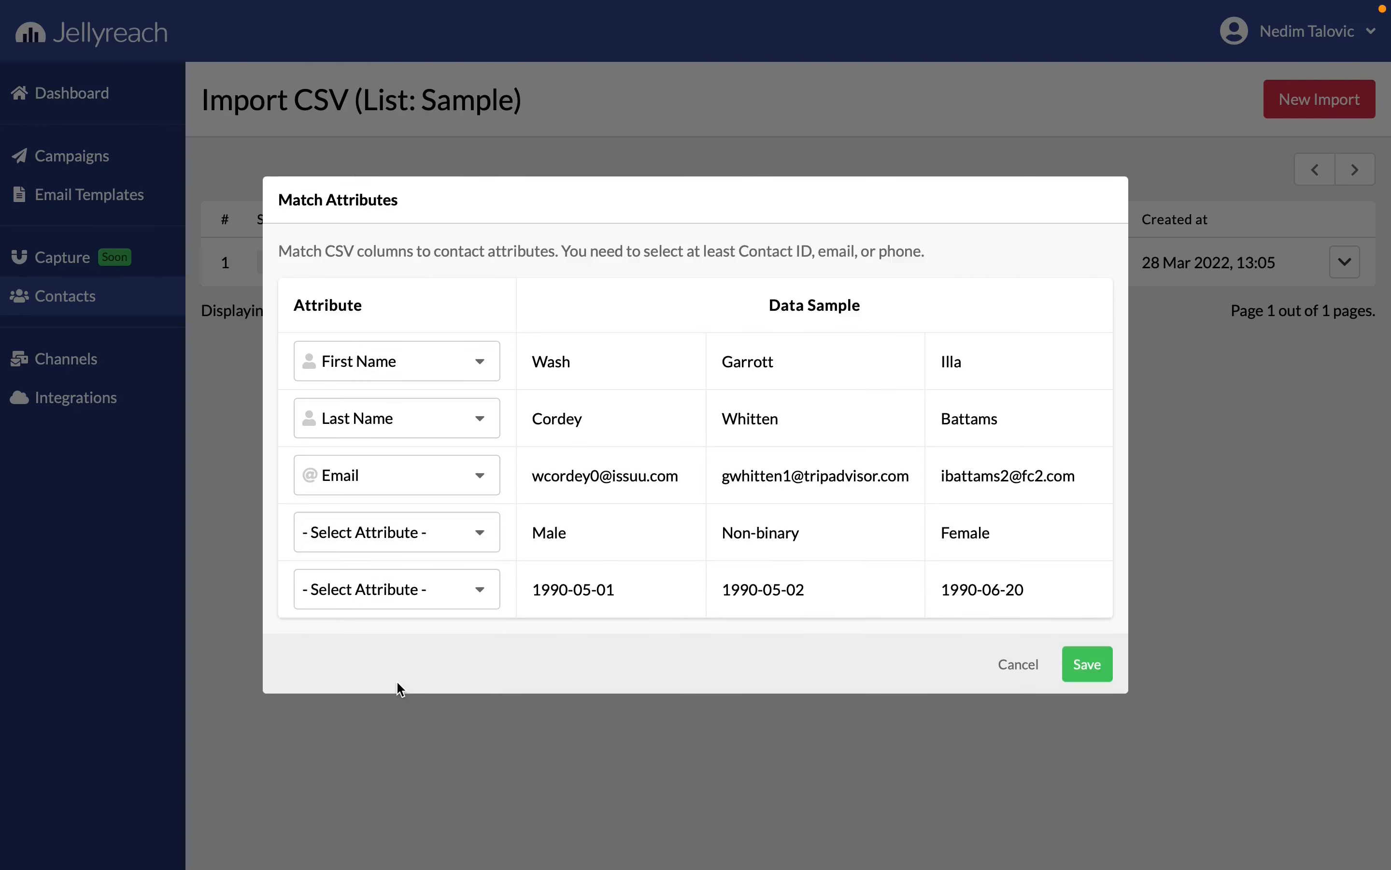
# Match the fourth CSV column to Gender and the fifth to Birthday, and save the attribute matching
pyautogui.click(433, 546)
pyautogui.scroll(-1, 410, 668)
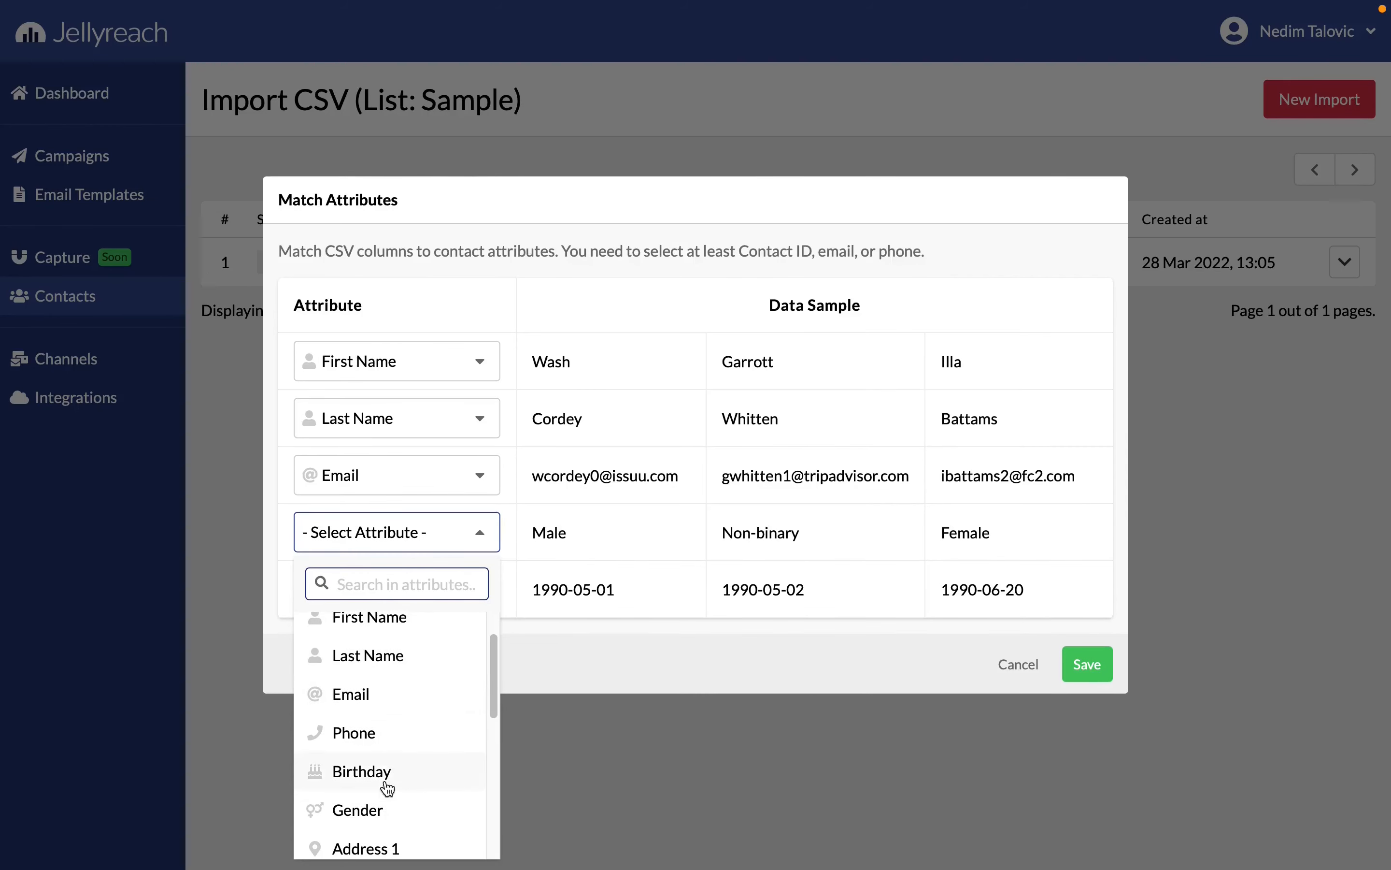
pyautogui.click(384, 815)
pyautogui.click(436, 607)
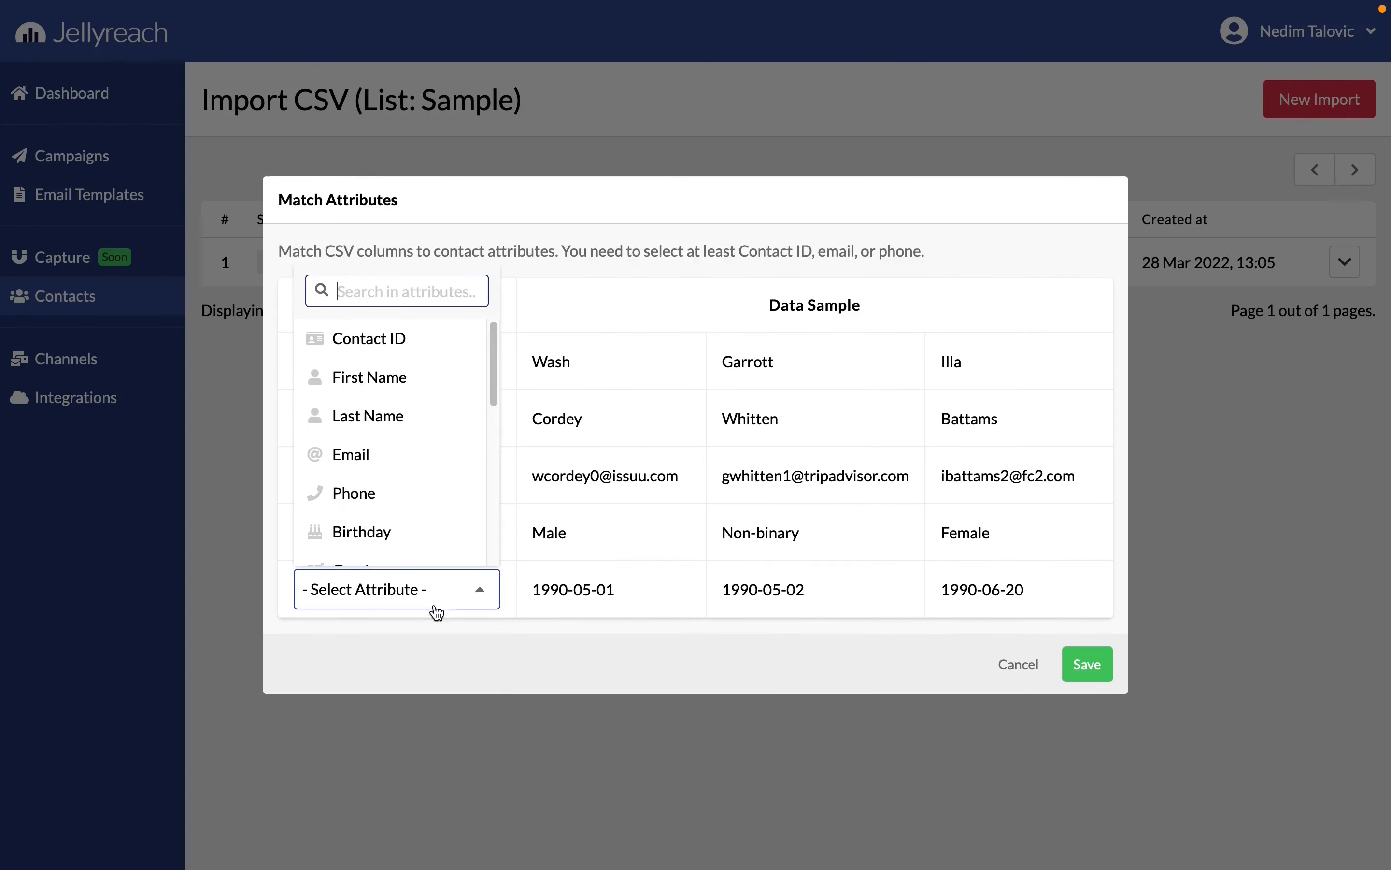
pyautogui.click(385, 536)
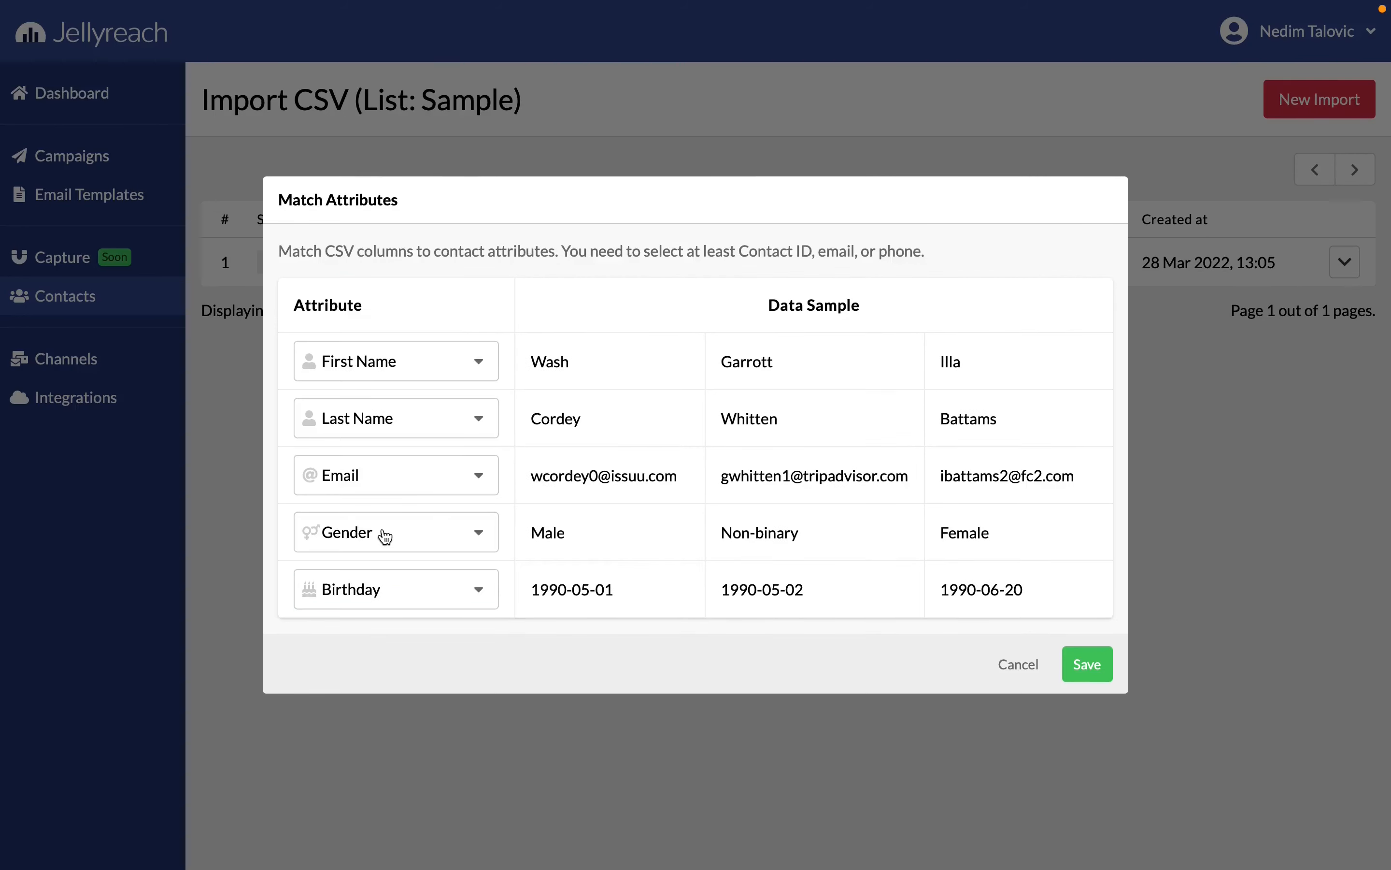
pyautogui.click(1069, 667)
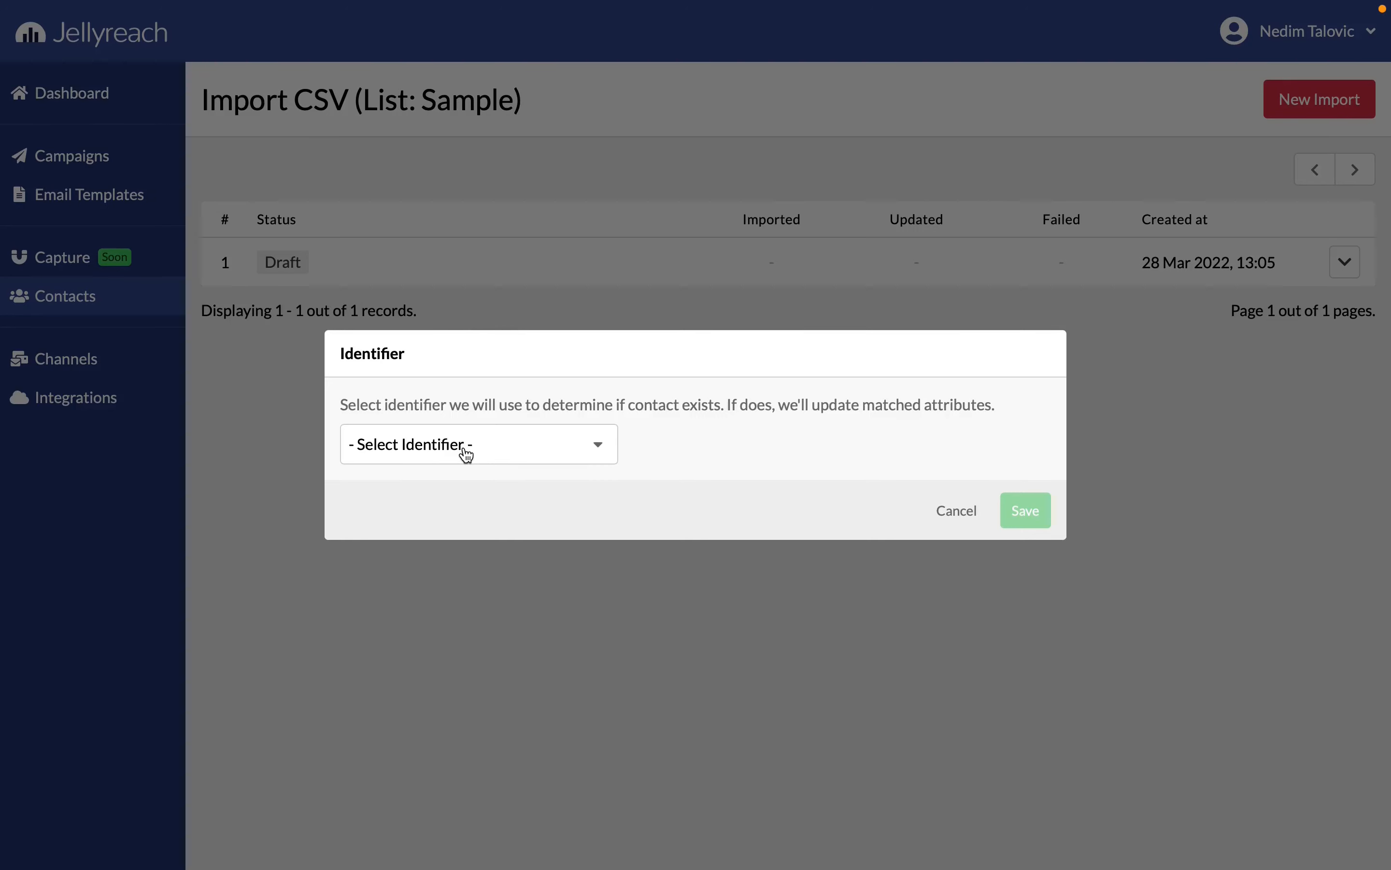
# Set Email as the identifier for existing contacts and start the import
pyautogui.click(466, 454)
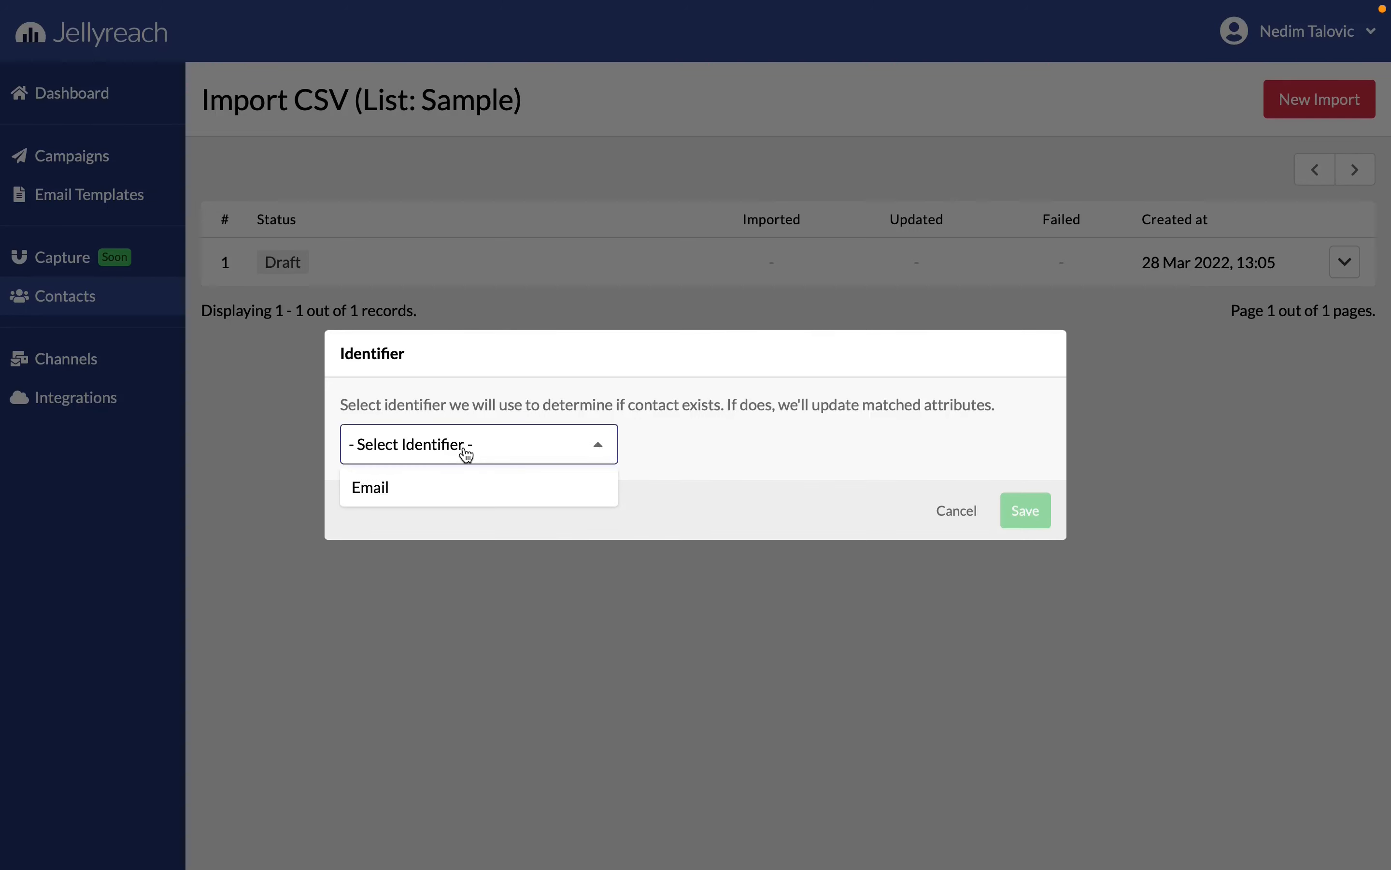
pyautogui.click(469, 482)
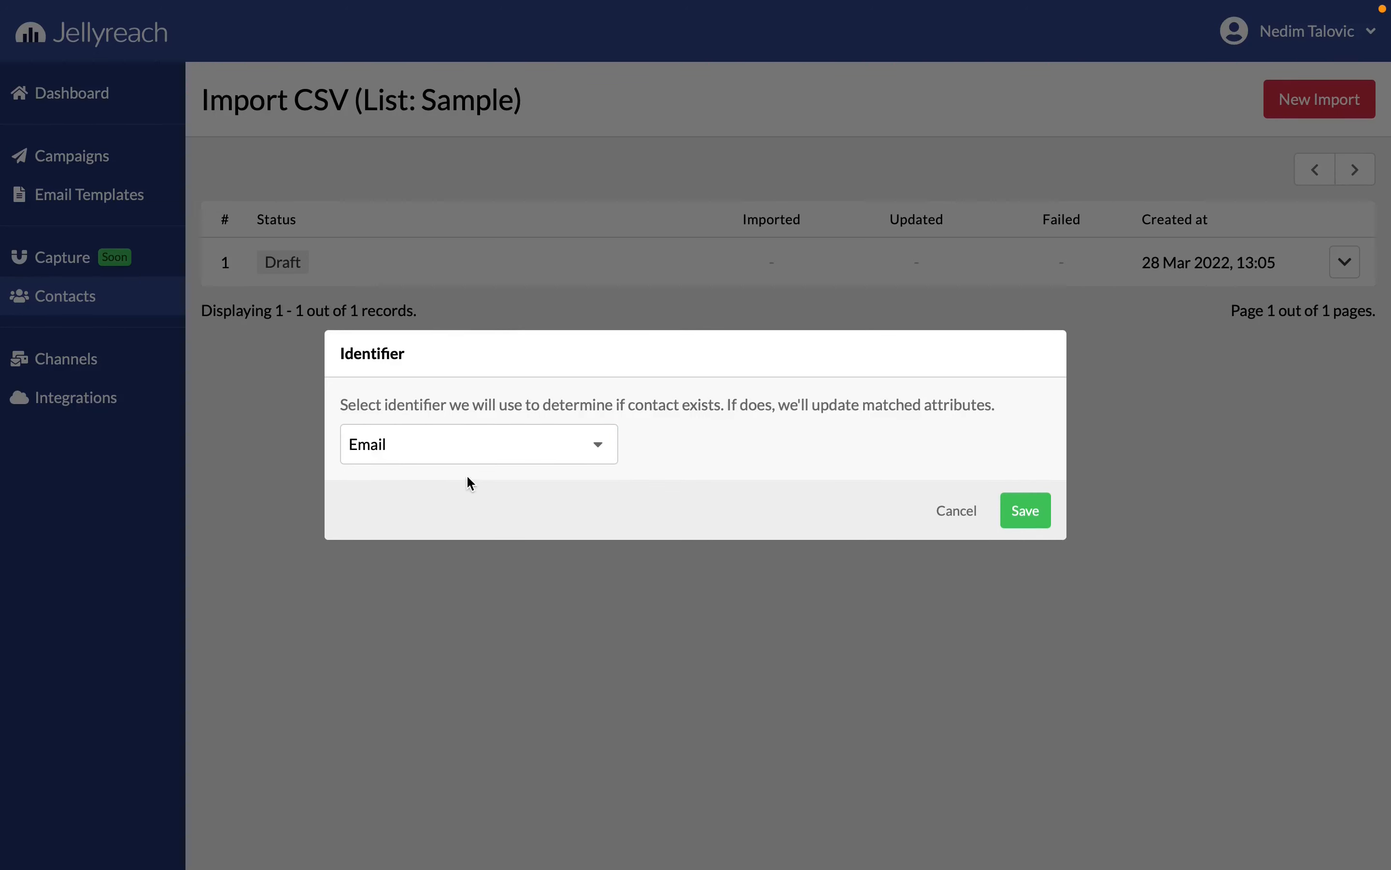
pyautogui.click(1018, 518)
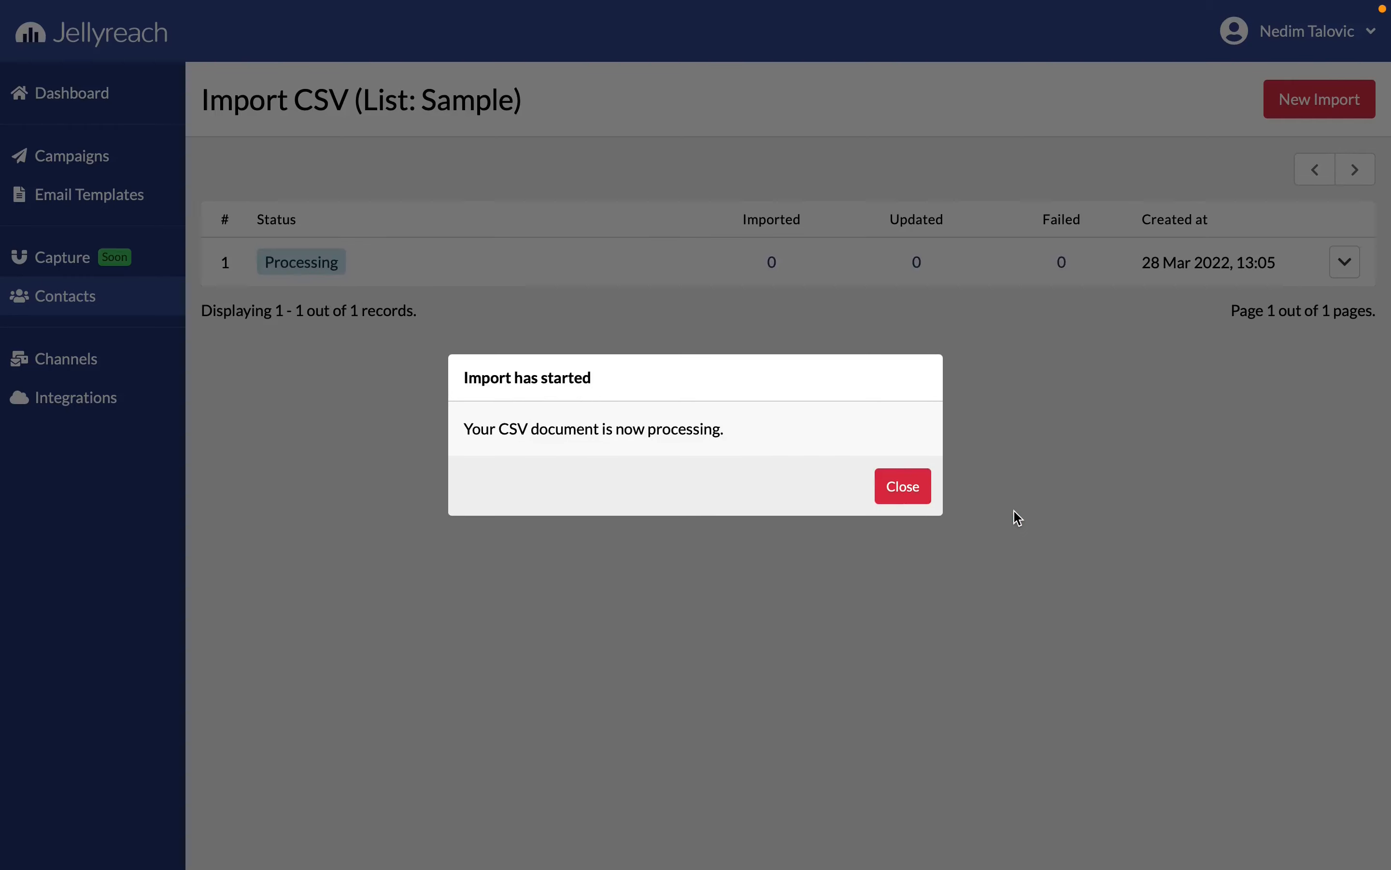
pyautogui.click(914, 493)
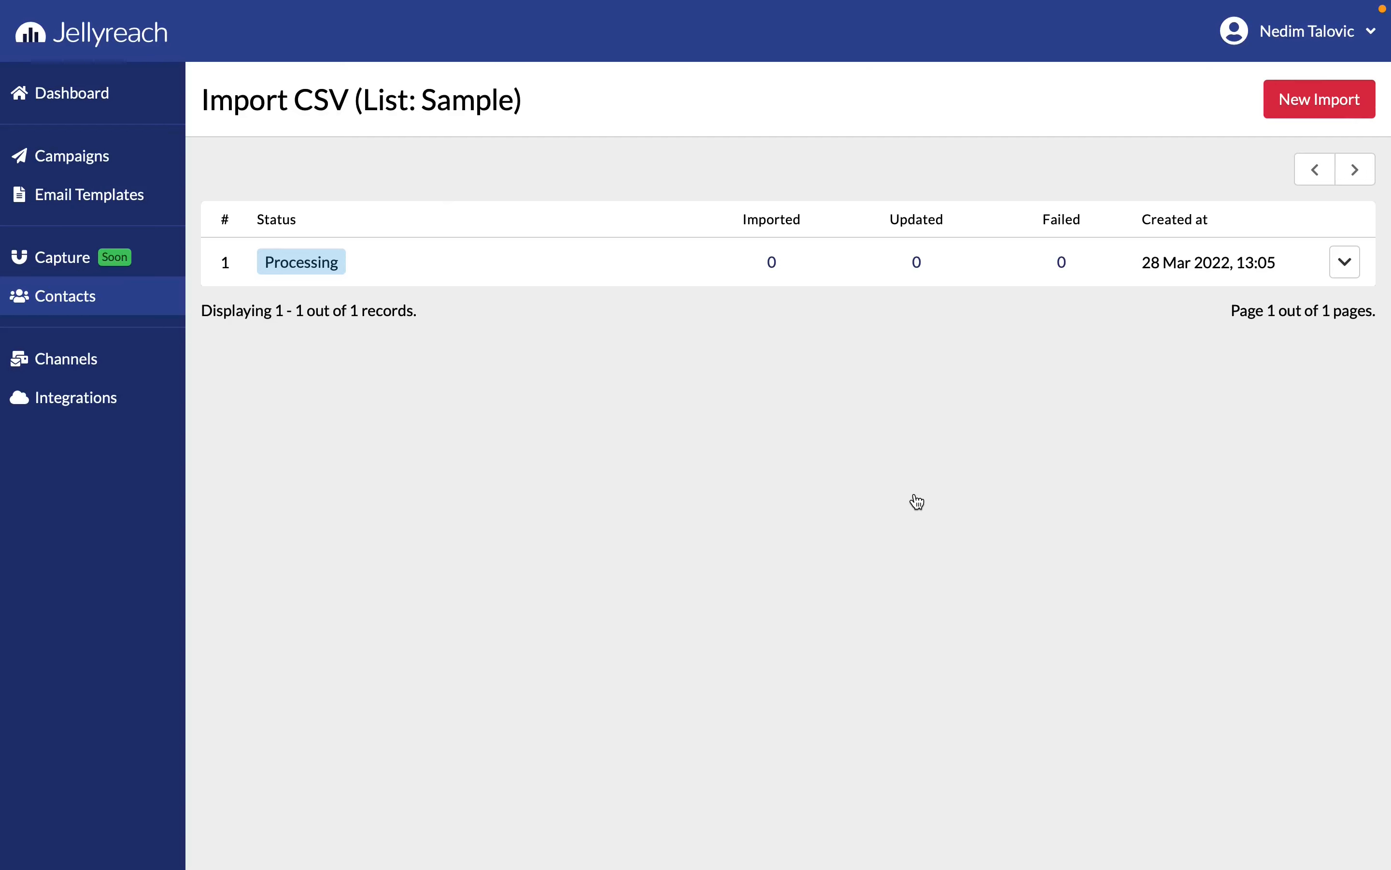
# Create a new contact list named Jellyreach
pyautogui.click(130, 307)
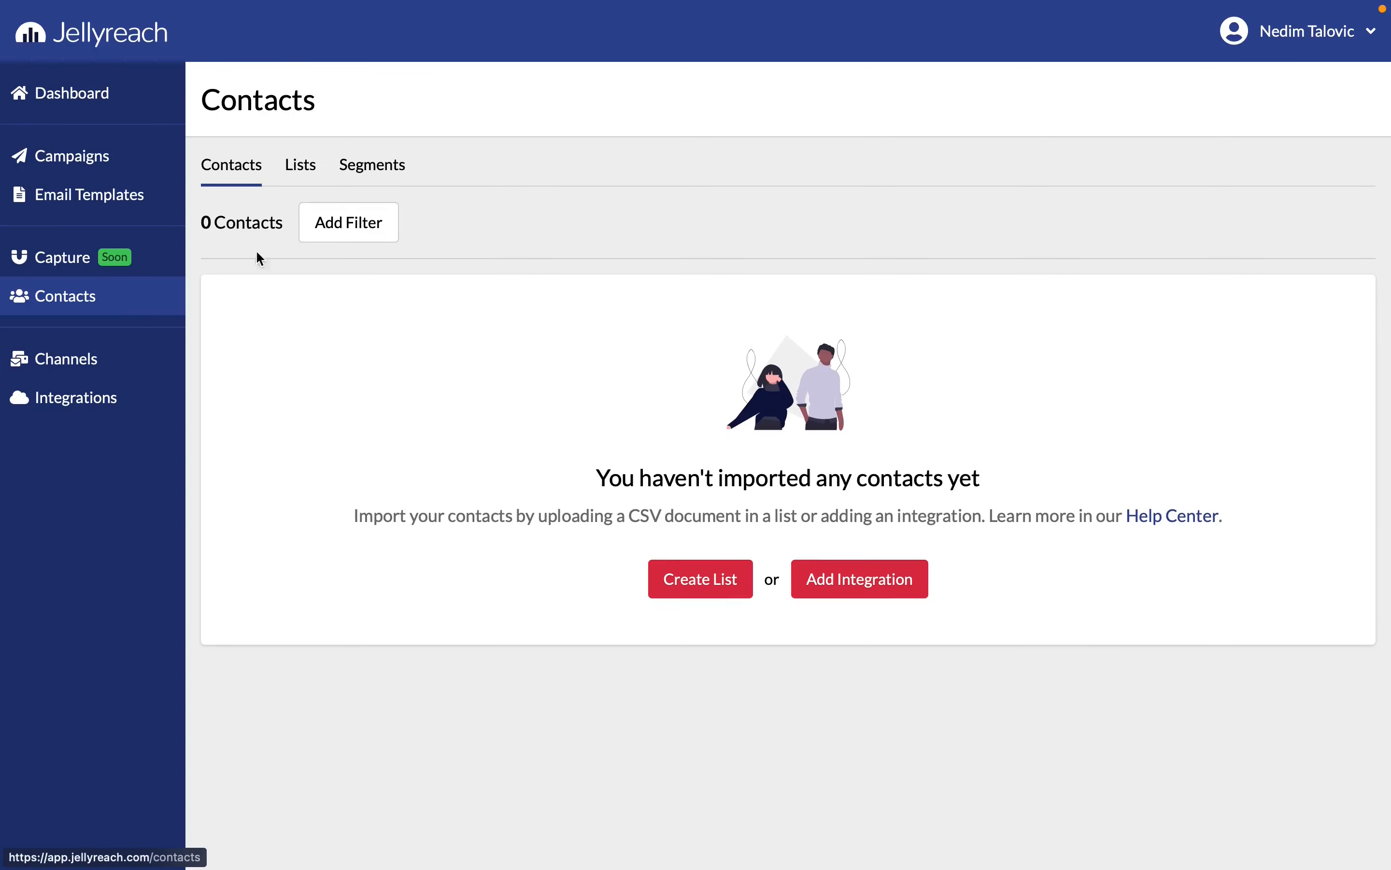
pyautogui.click(302, 172)
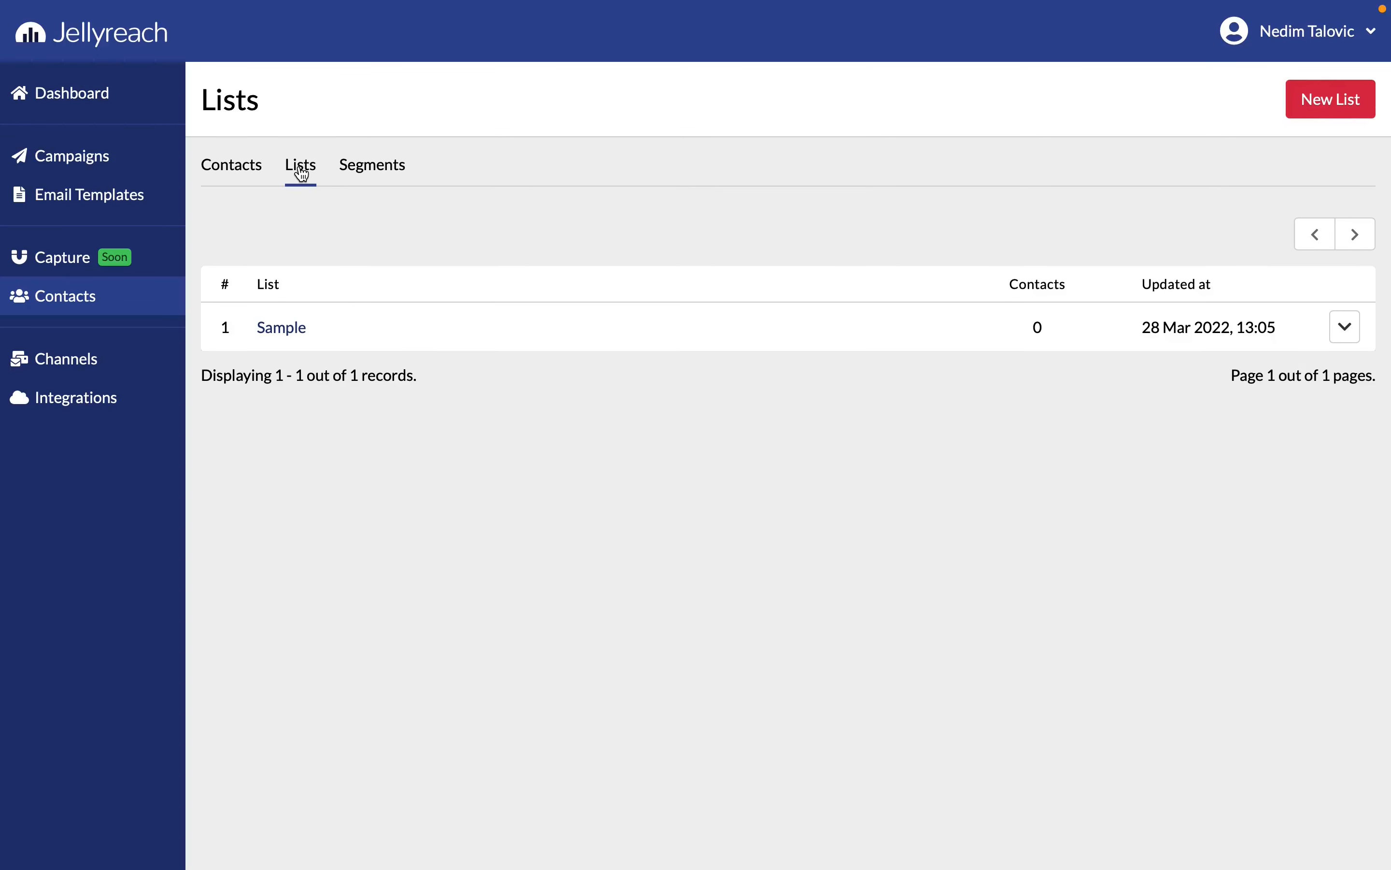
pyautogui.click(1297, 112)
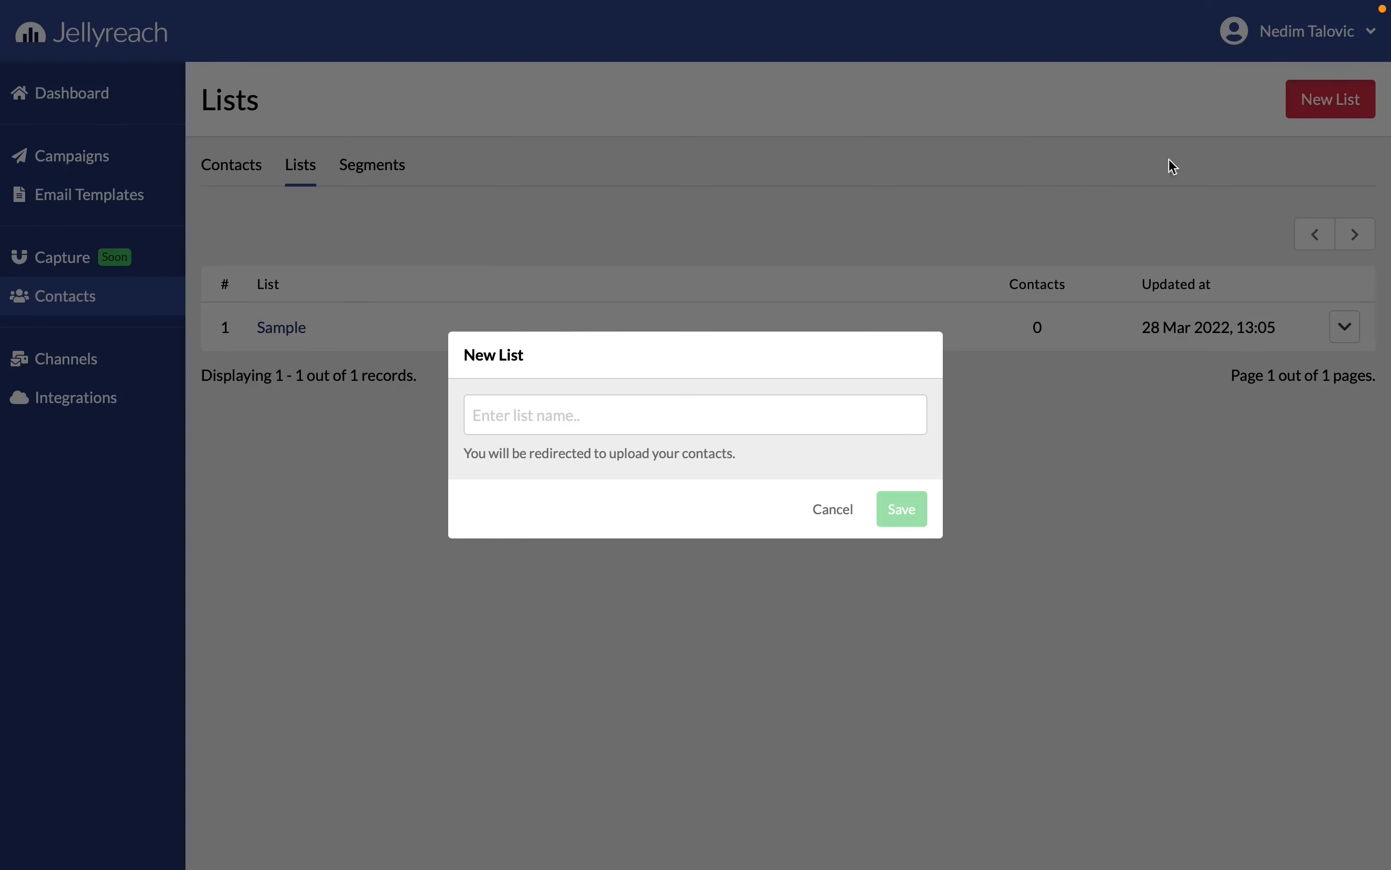
pyautogui.click(665, 412)
pyautogui.write('Jellyreach')
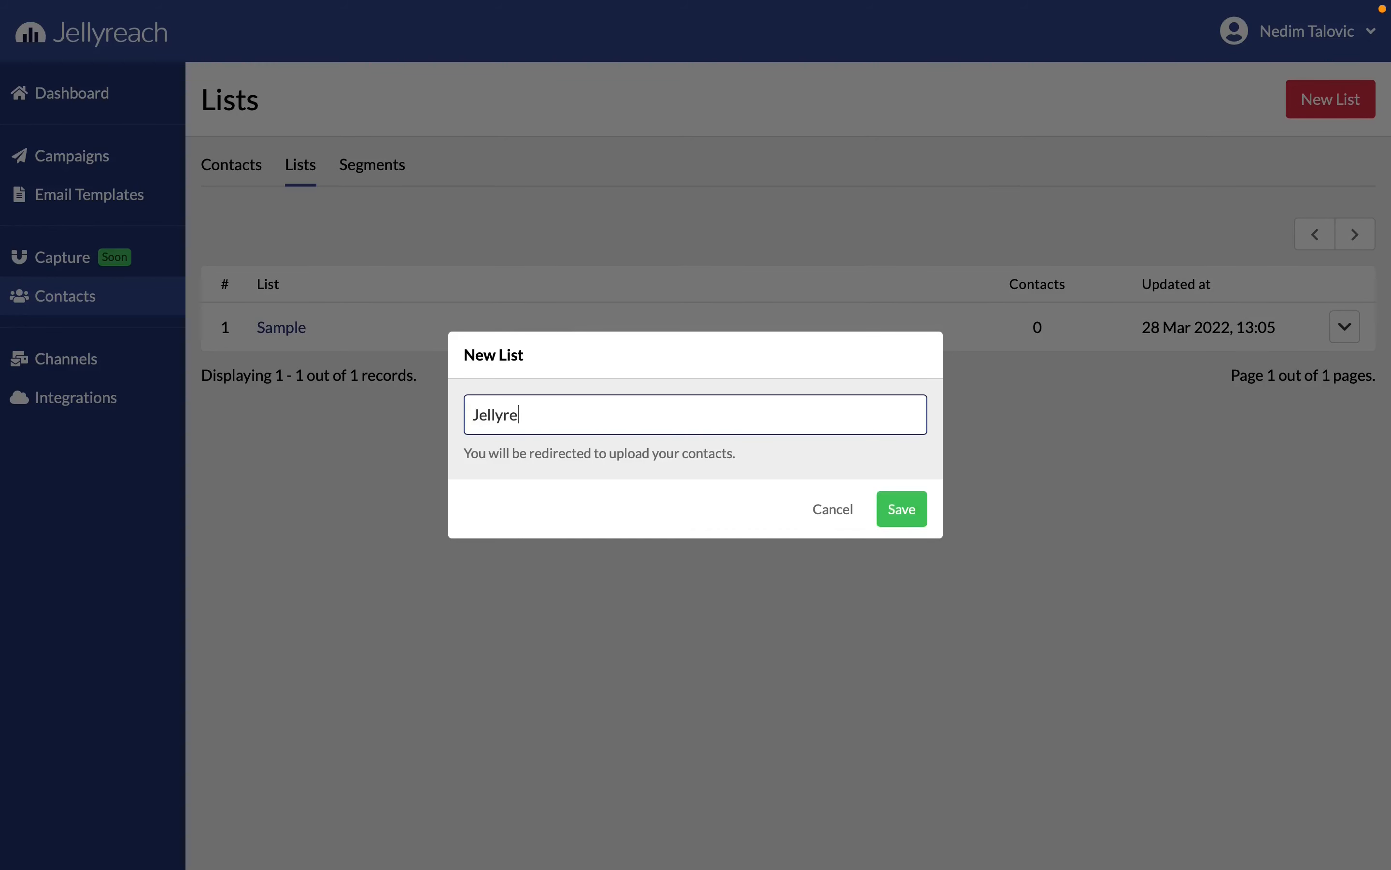
pyautogui.click(897, 507)
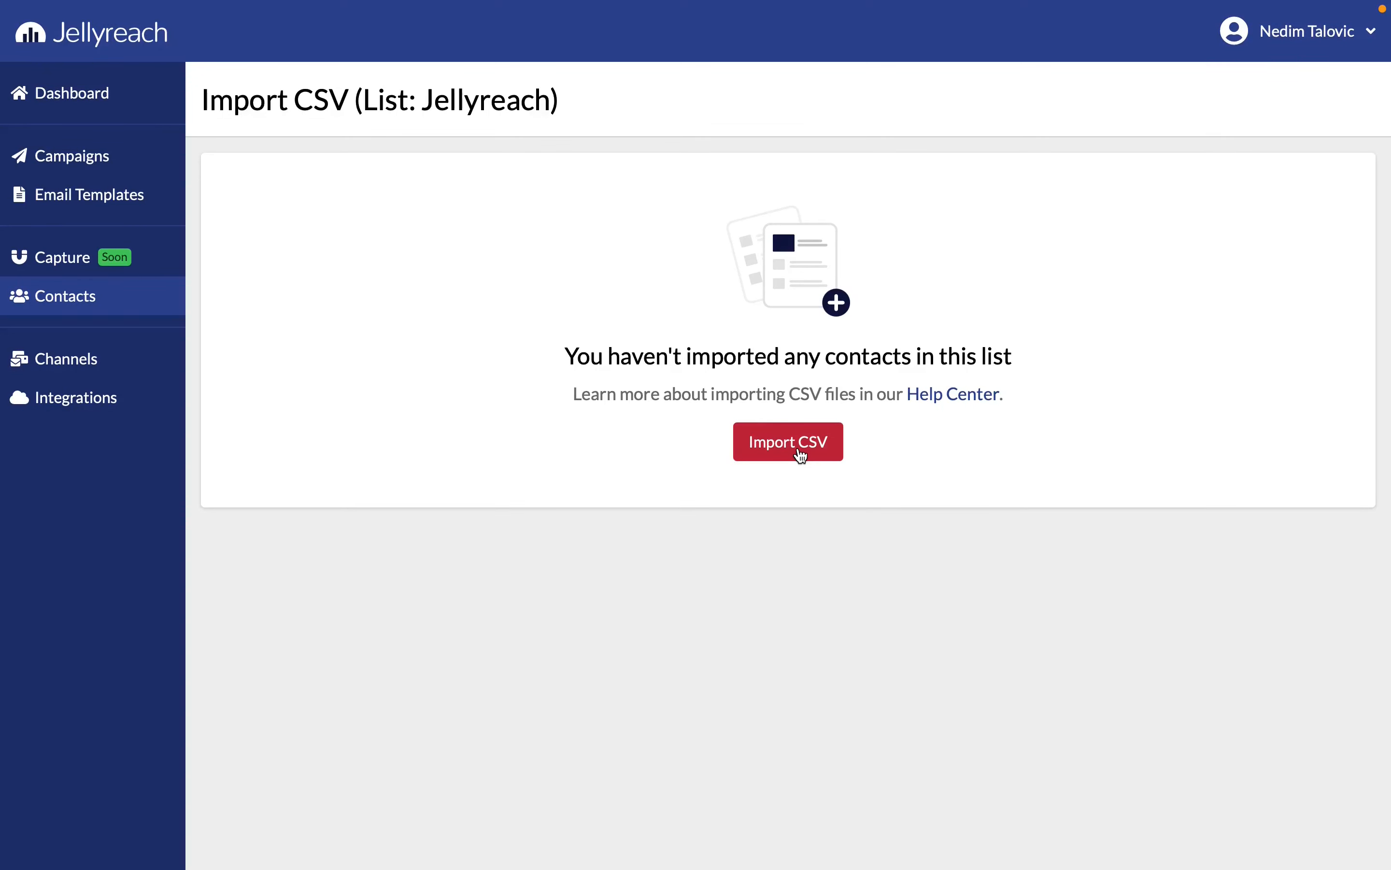
# Import jellyreach.csv into the Jellyreach list, saving its attribute matching and identifier to start processing
pyautogui.click(800, 454)
pyautogui.click(673, 368)
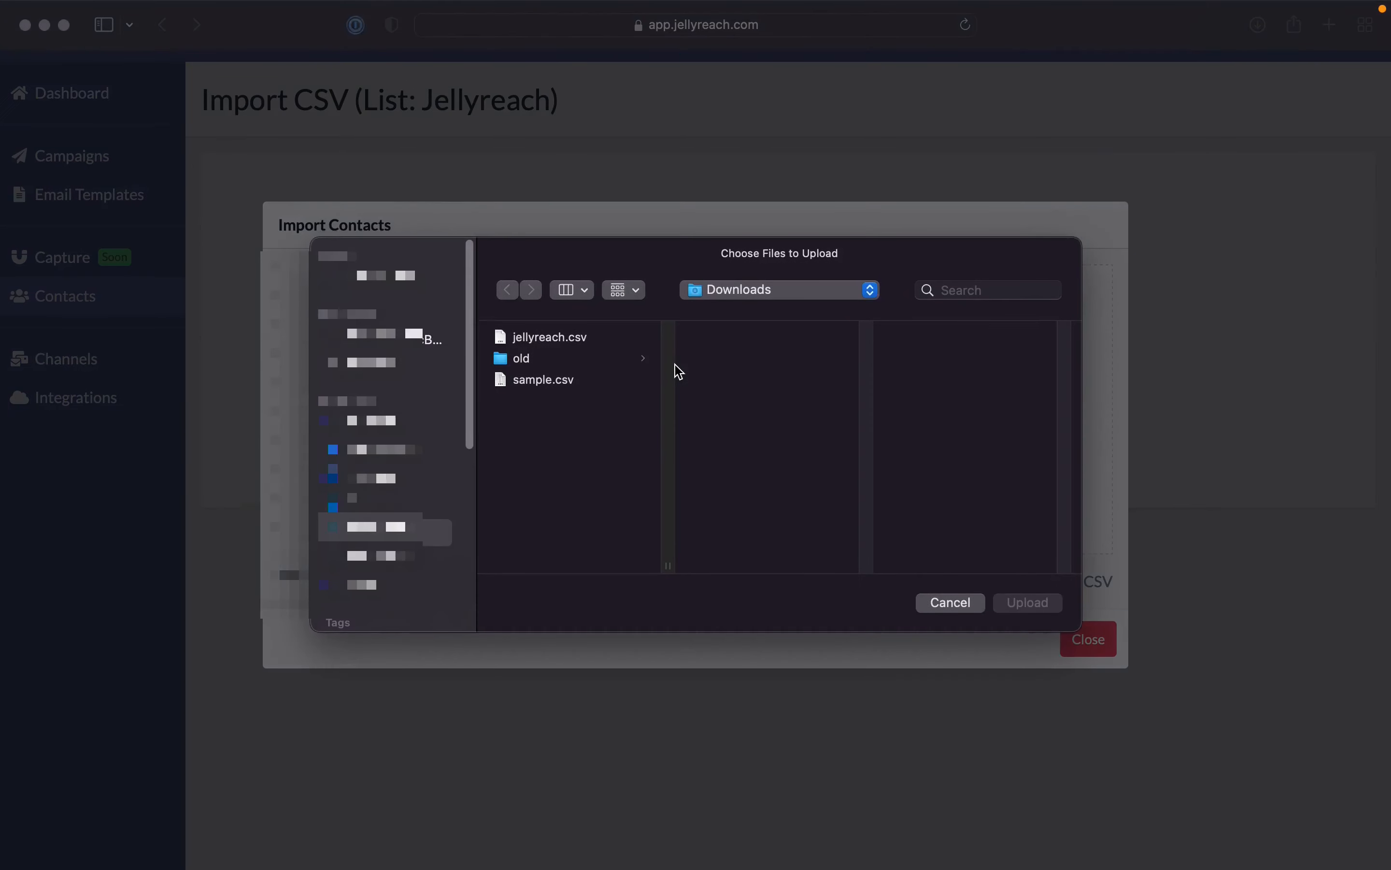
pyautogui.doubleClick(566, 338)
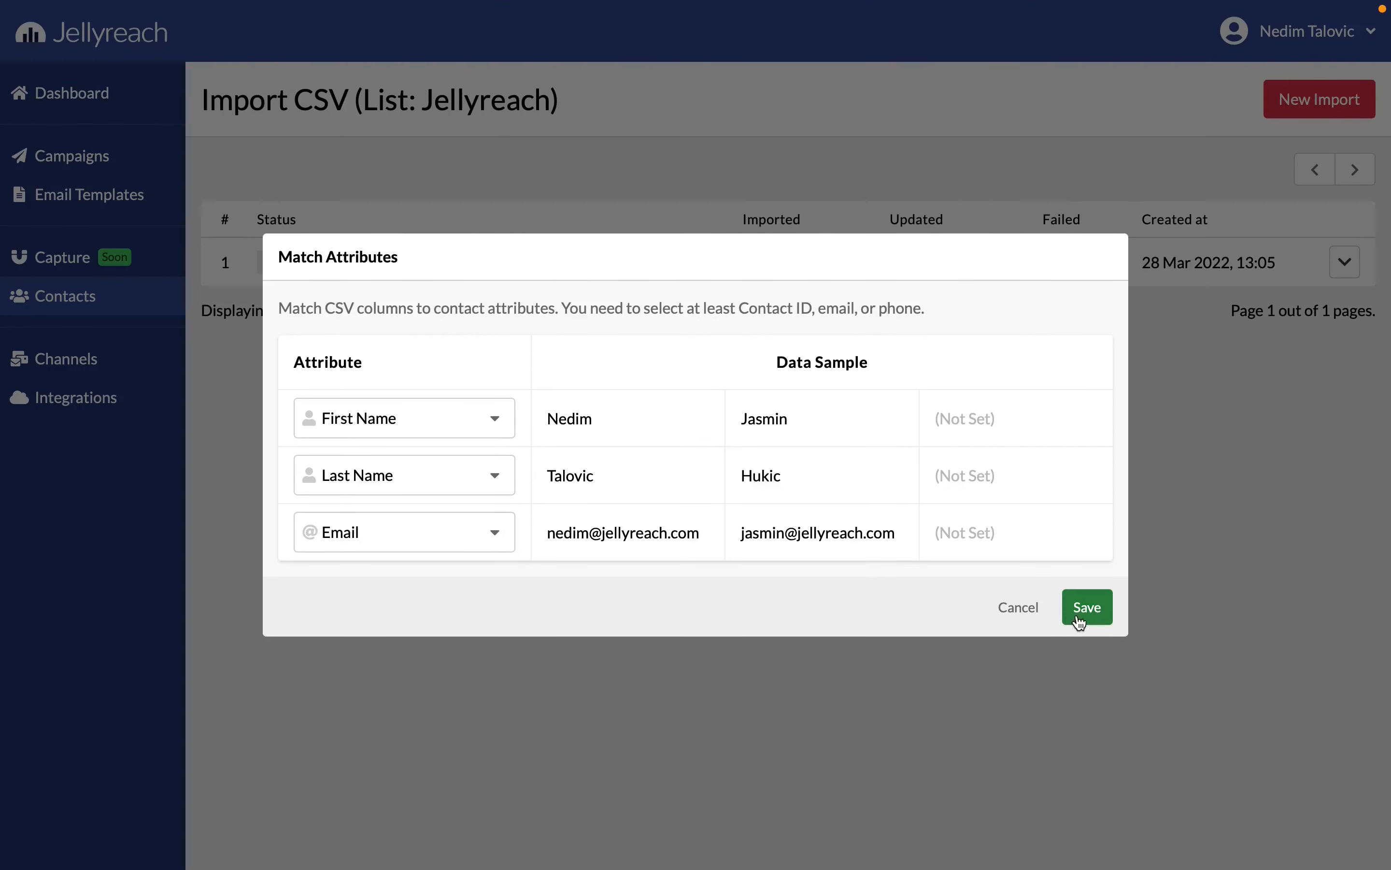
pyautogui.click(1083, 610)
pyautogui.click(1015, 515)
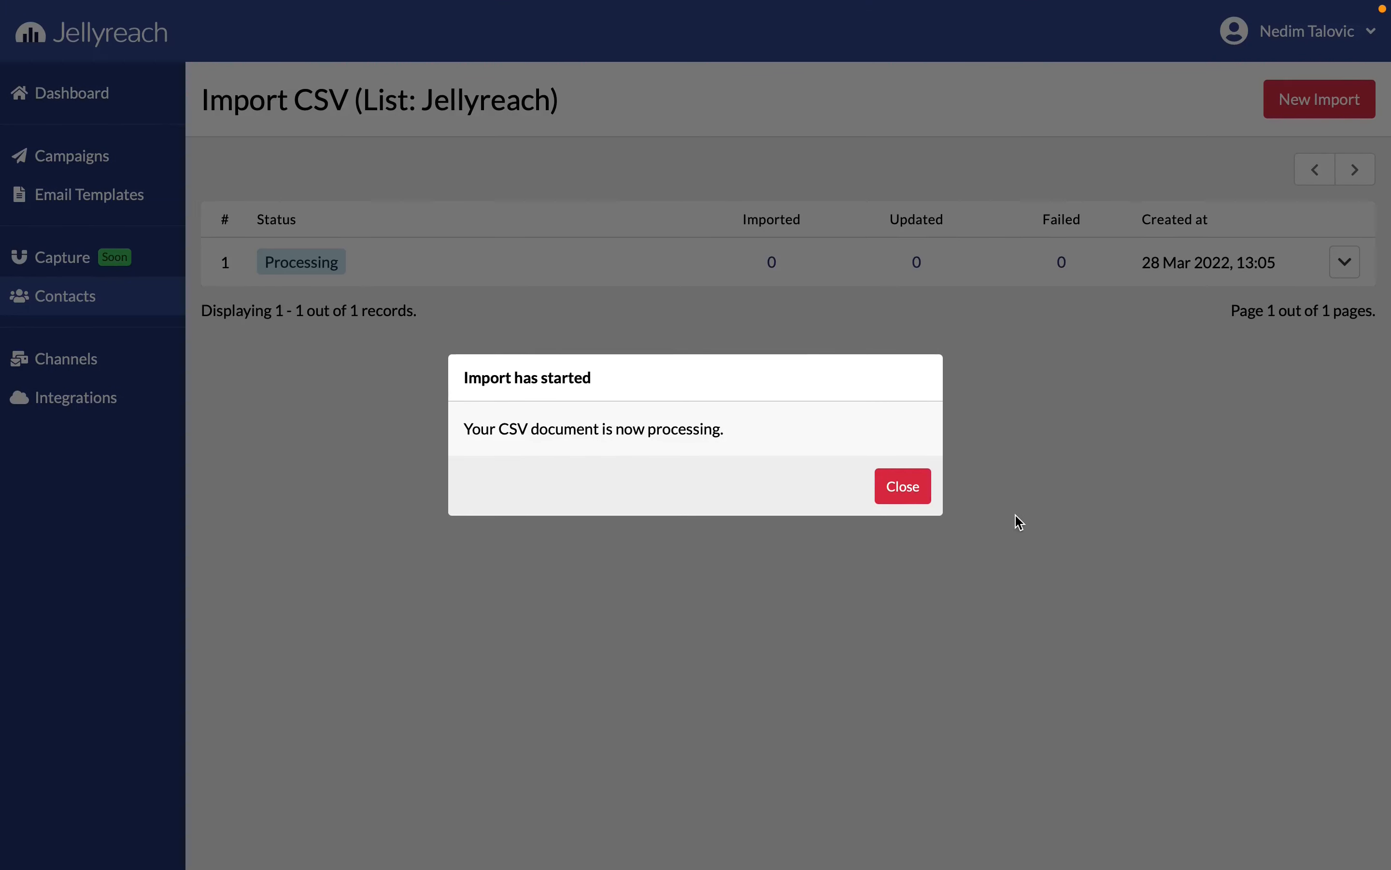
pyautogui.click(915, 493)
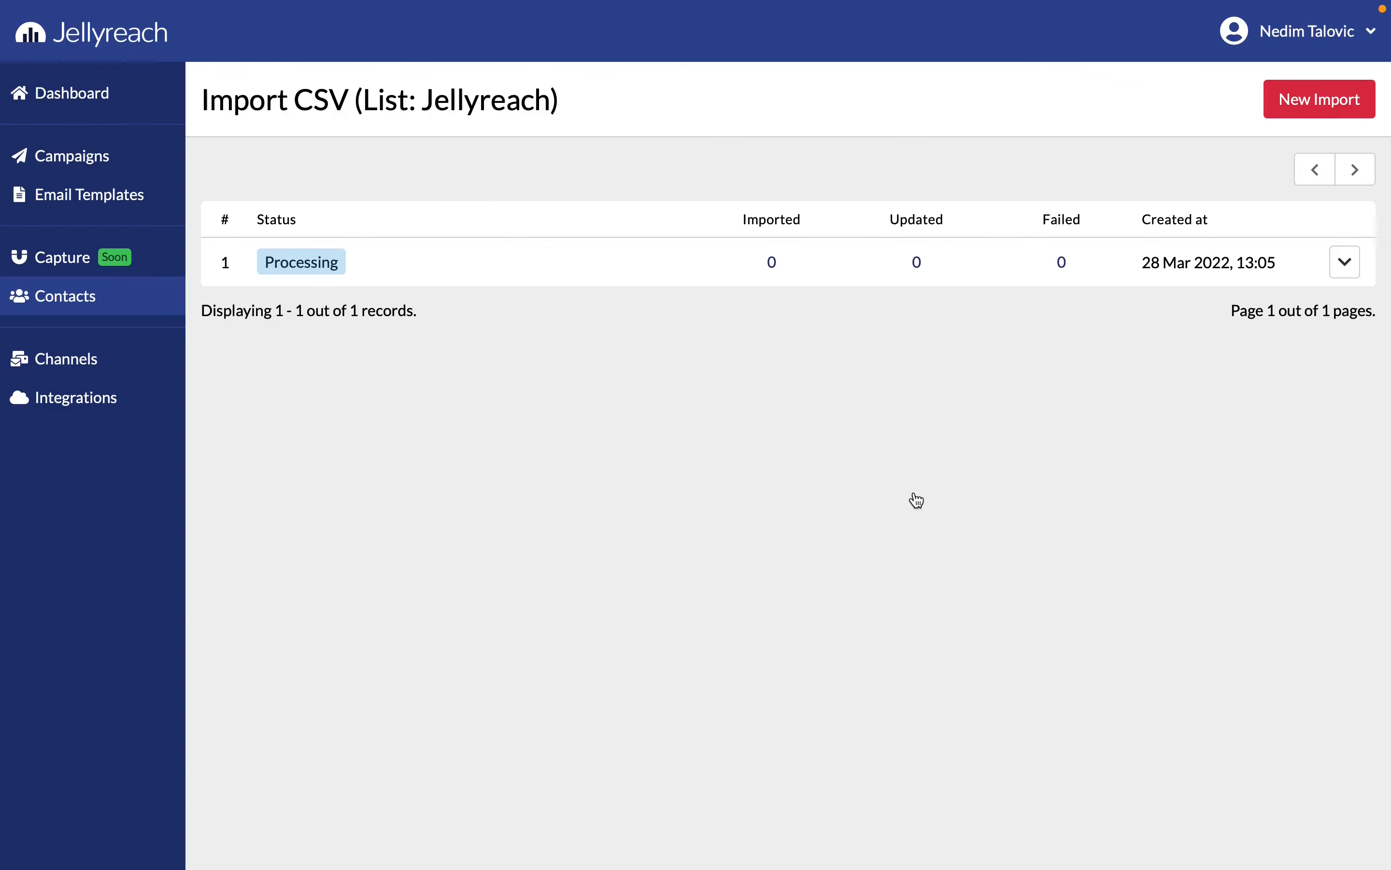
# Filter all contacts by the attribute condition that Birthday is today
pyautogui.click(140, 296)
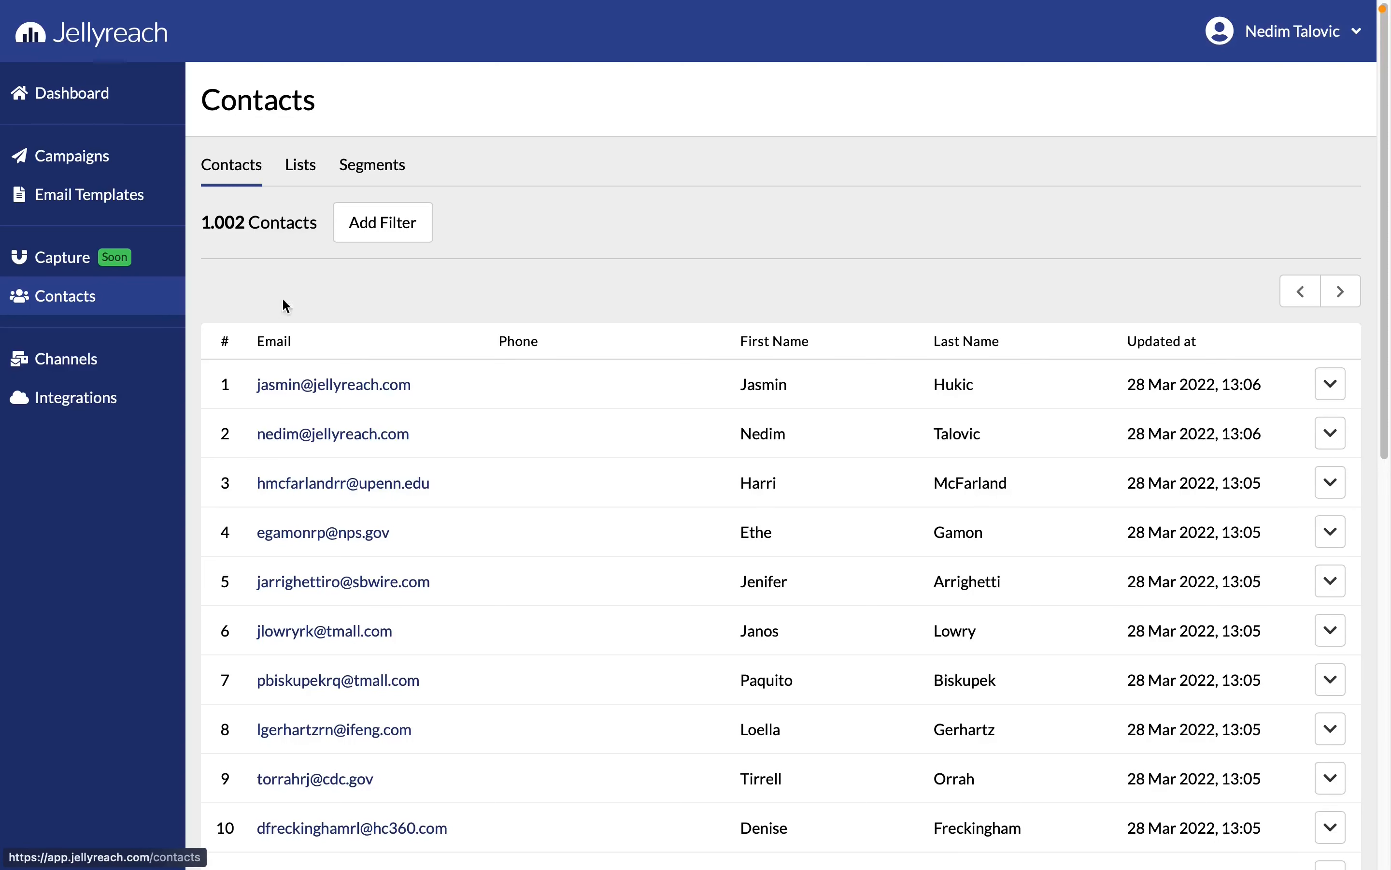
pyautogui.click(394, 248)
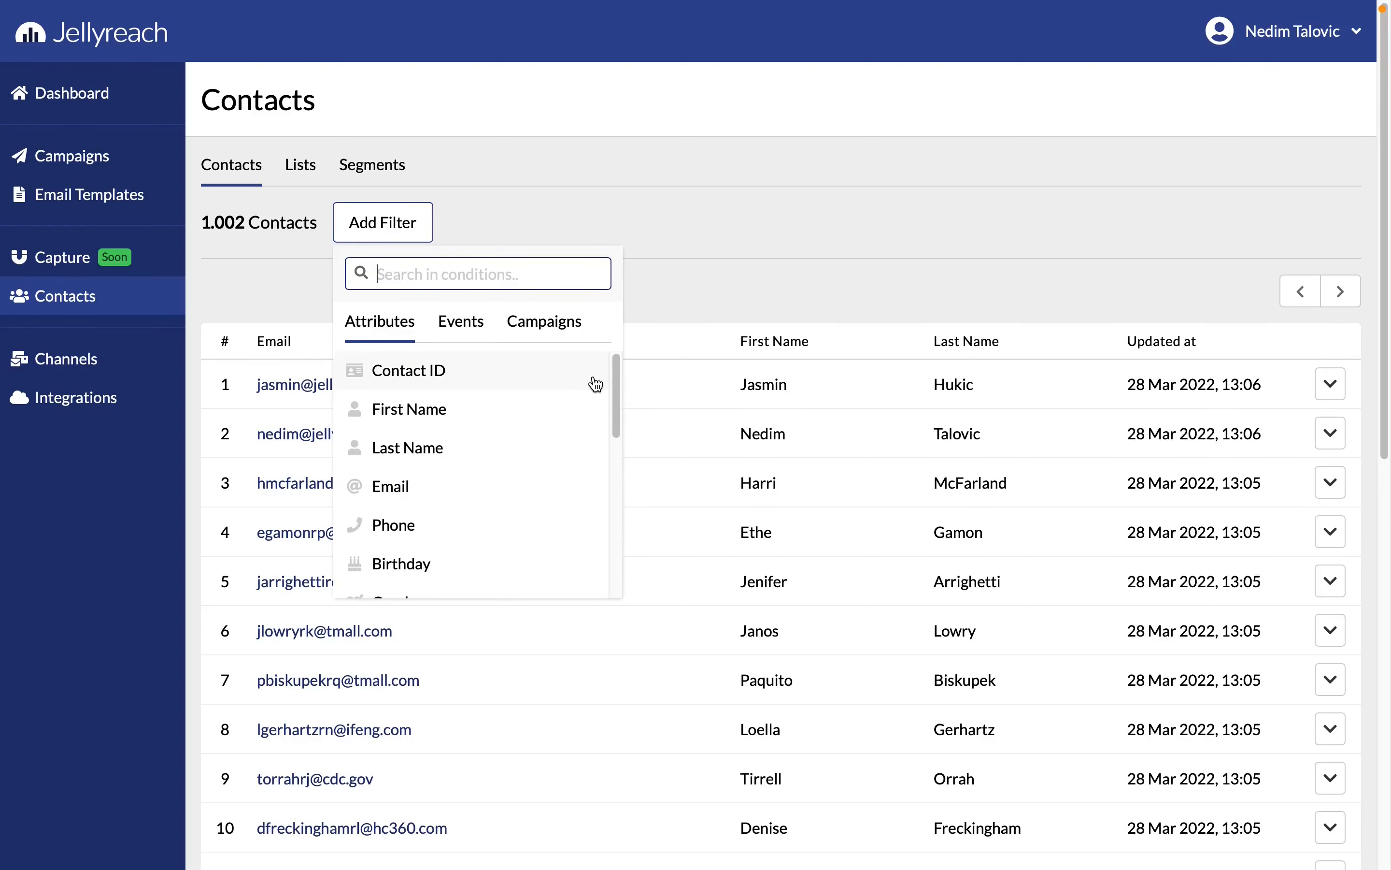
pyautogui.moveTo(613, 362); pyautogui.dragTo(621, 403)
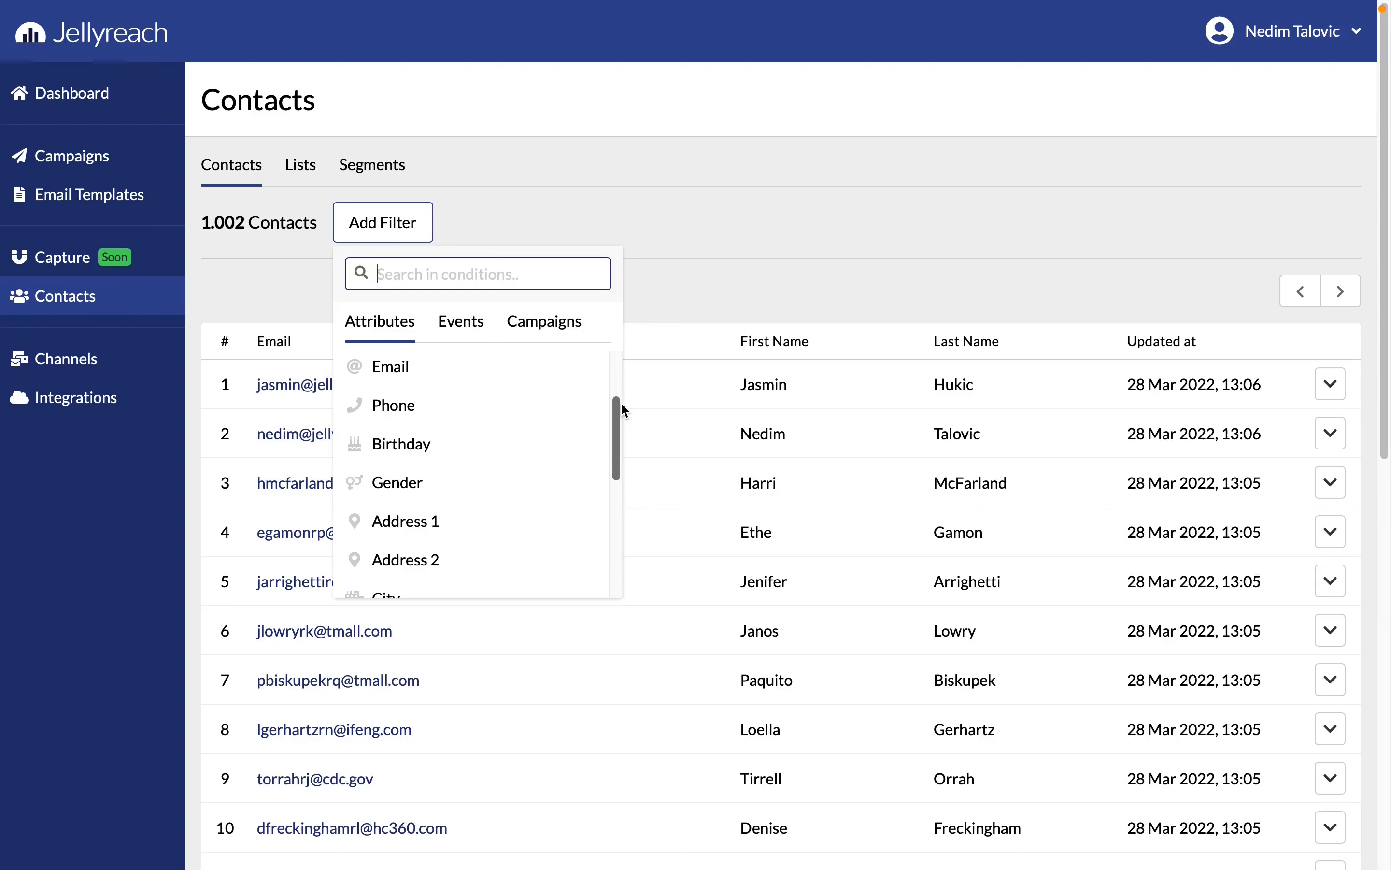
pyautogui.scroll(2, 620, 401)
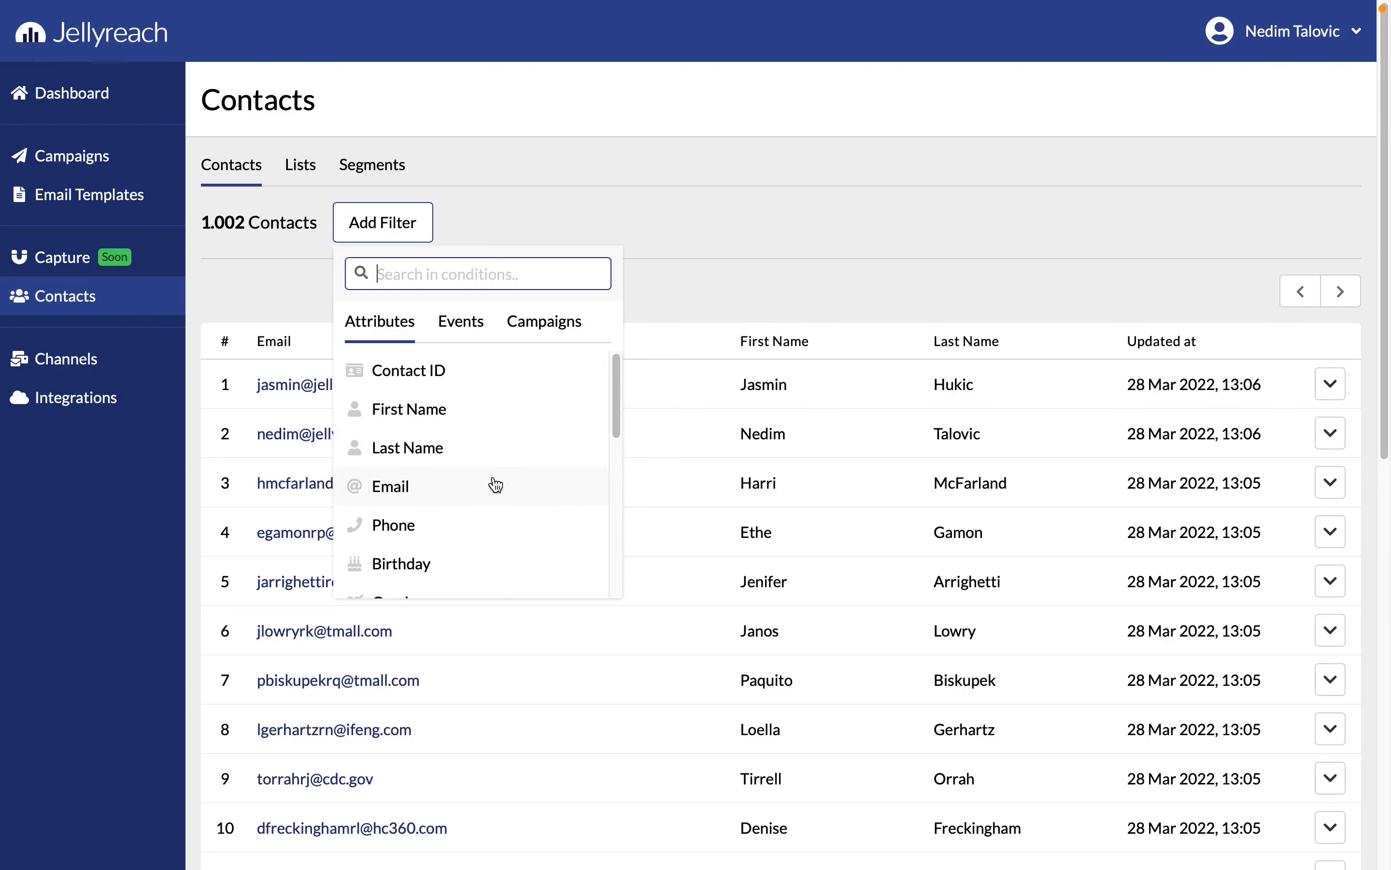
pyautogui.click(442, 576)
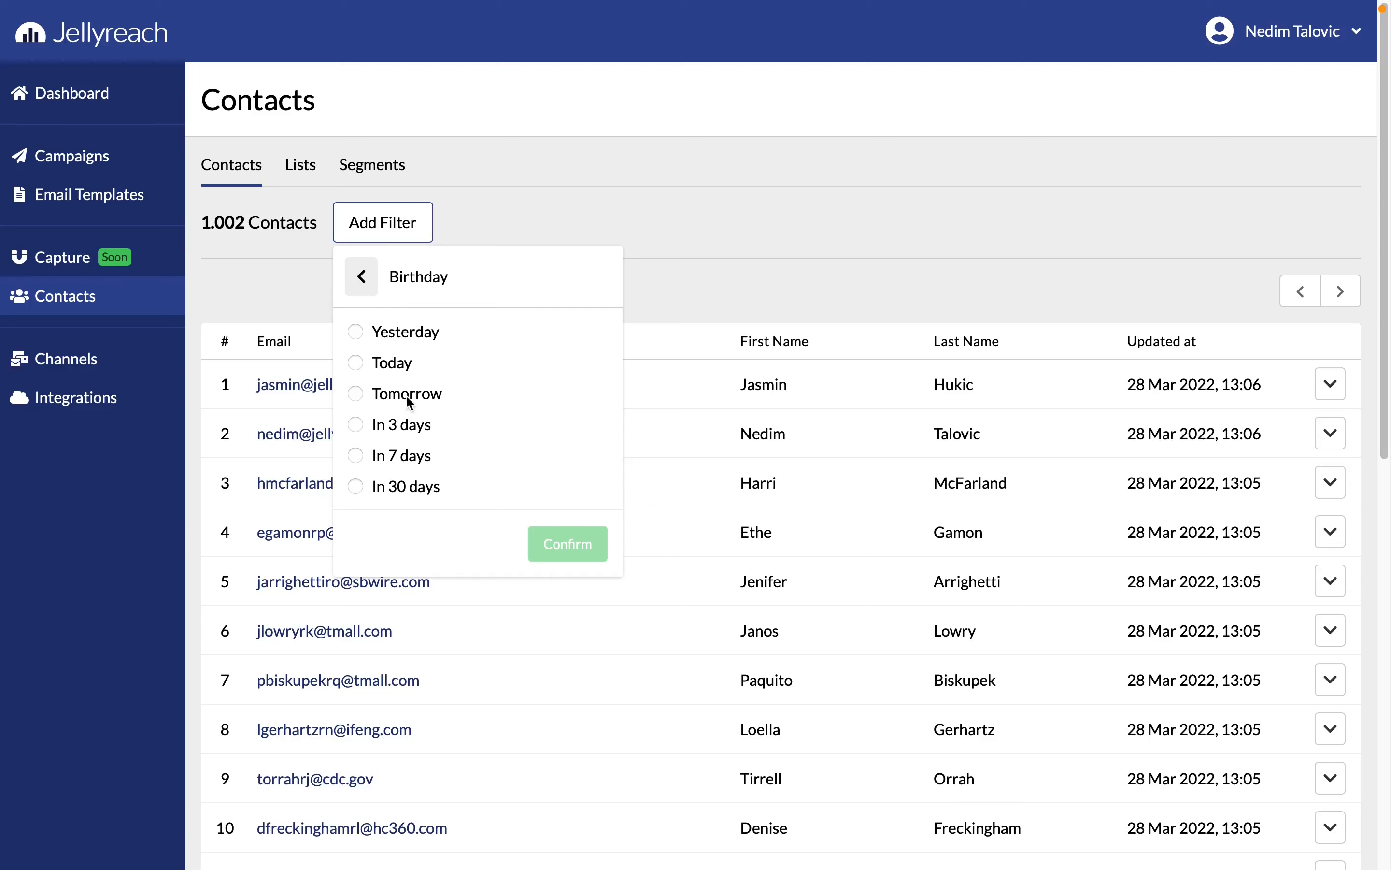
pyautogui.click(358, 364)
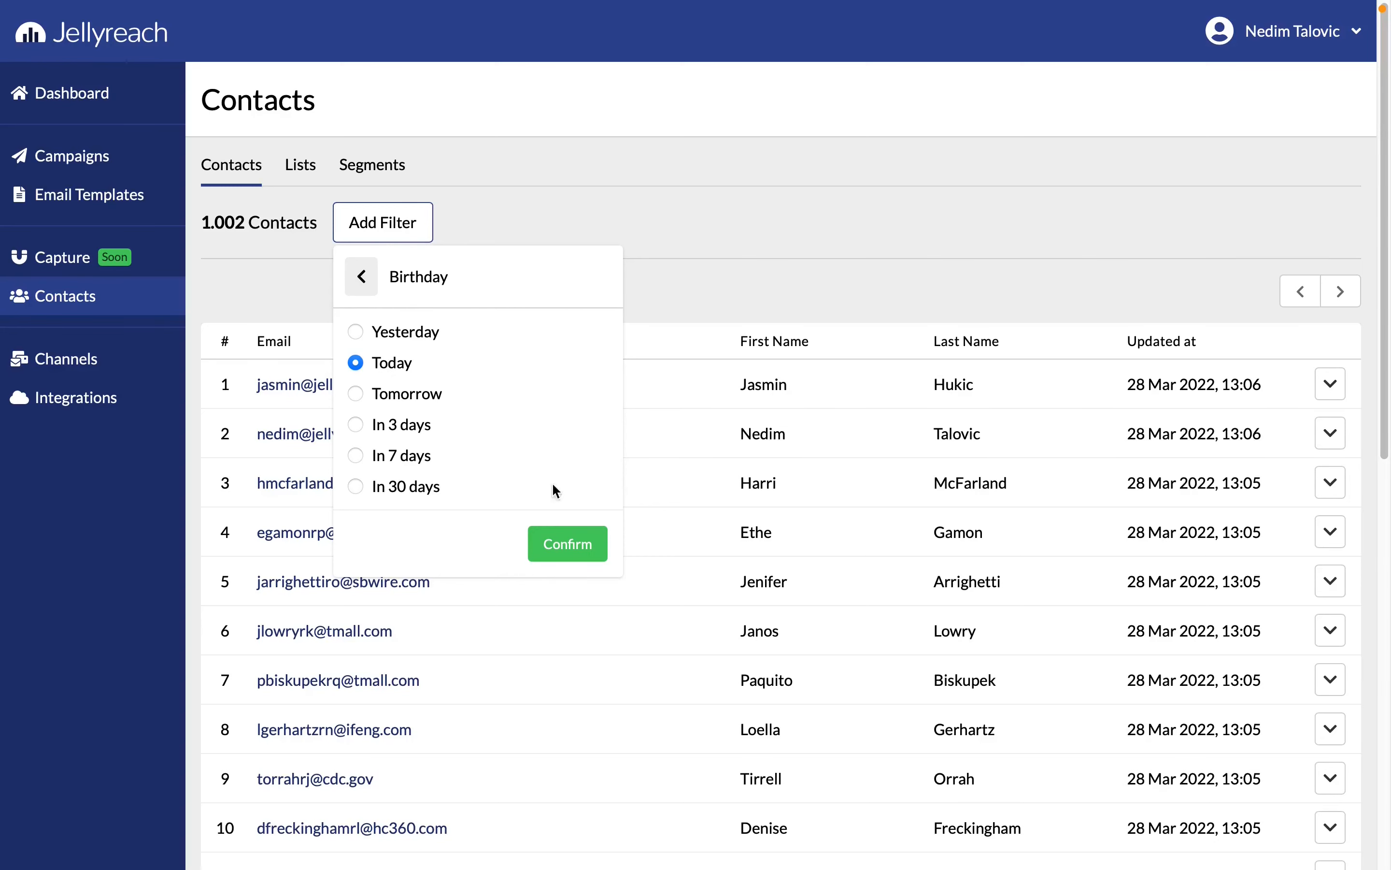
pyautogui.click(568, 544)
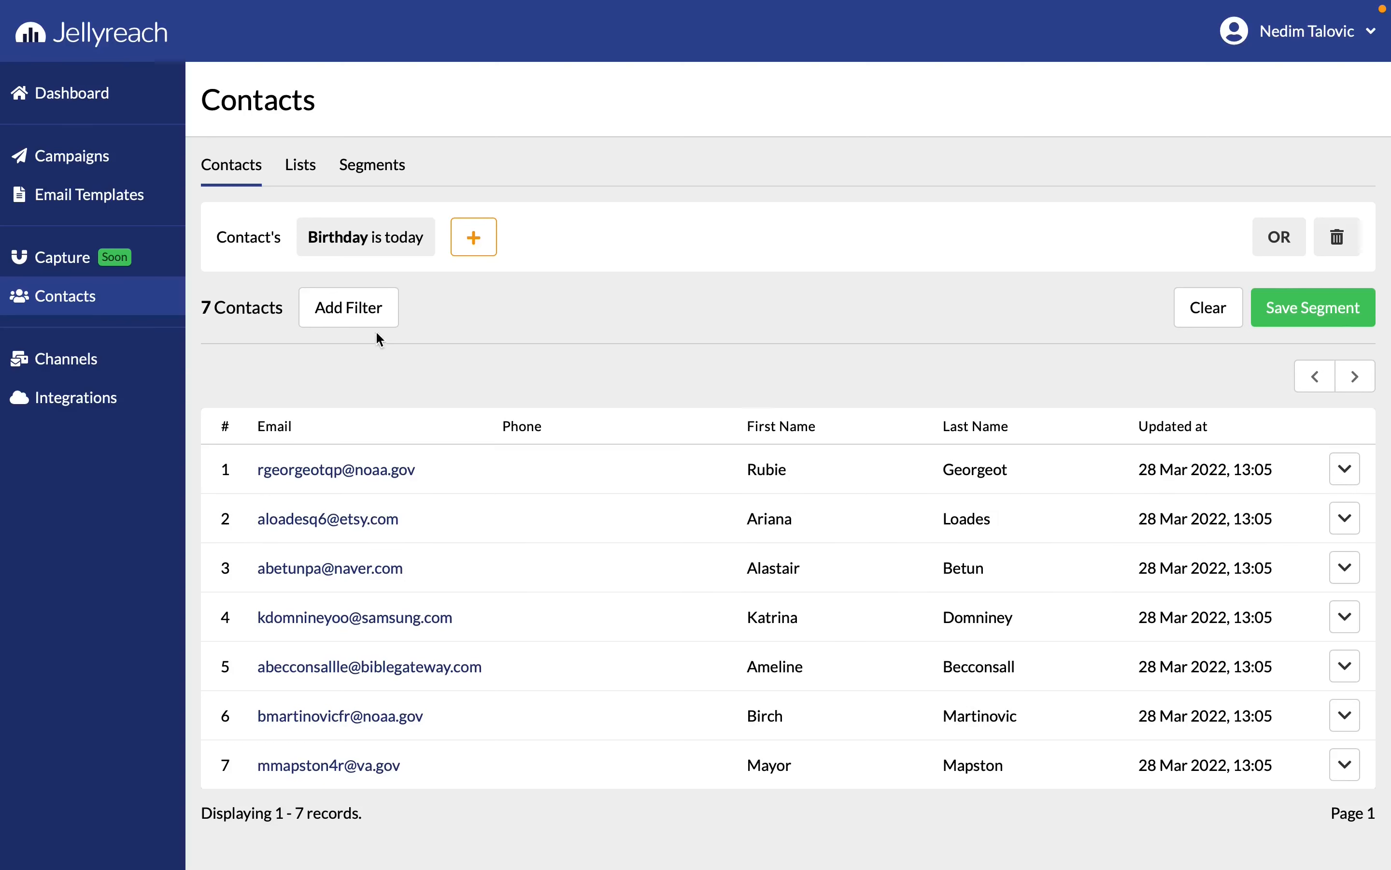
# Add a second contact filter with Gender equal to Female
pyautogui.click(364, 322)
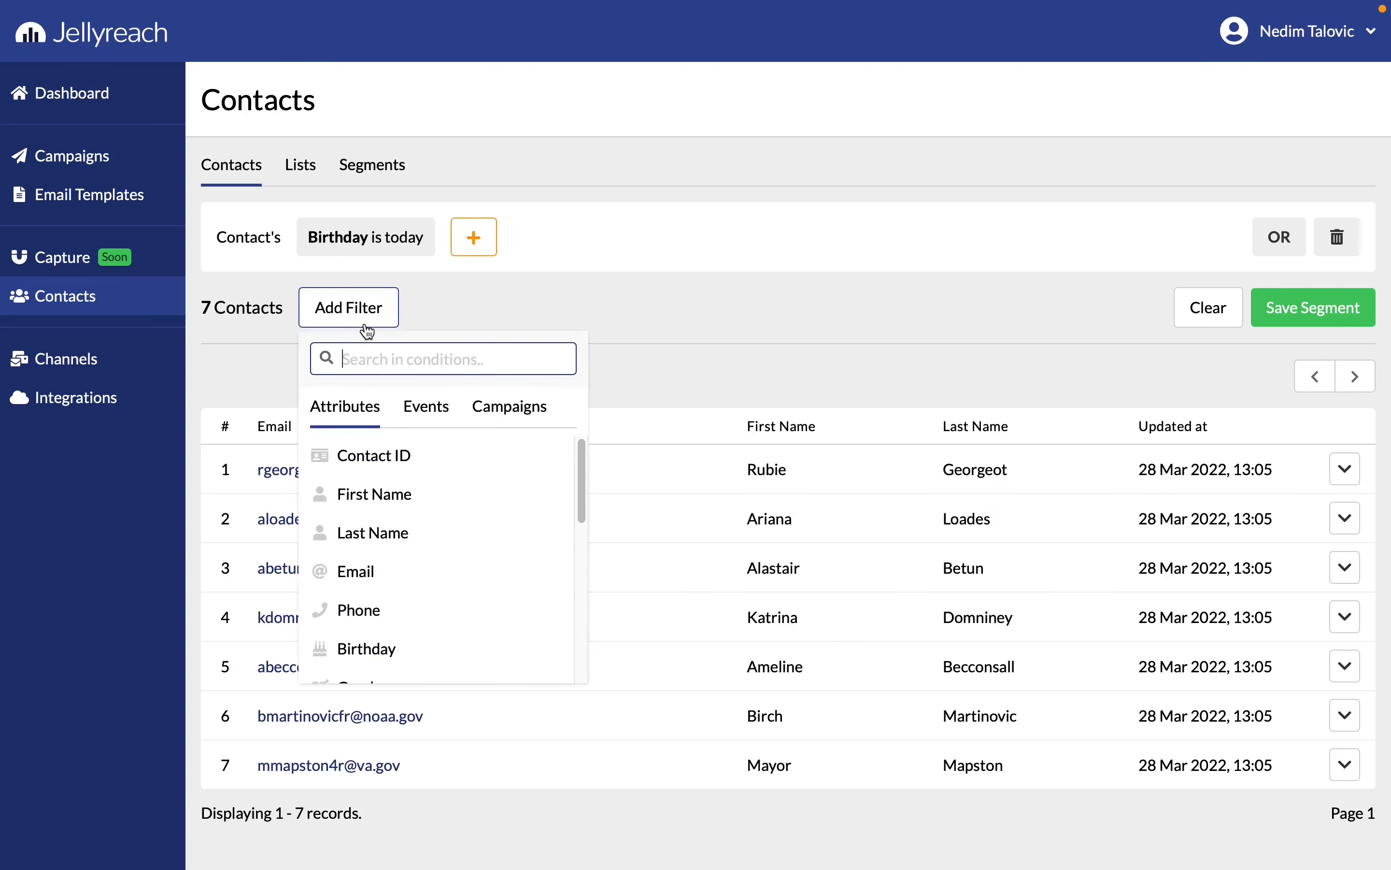
pyautogui.scroll(-2, 411, 646)
pyautogui.click(408, 644)
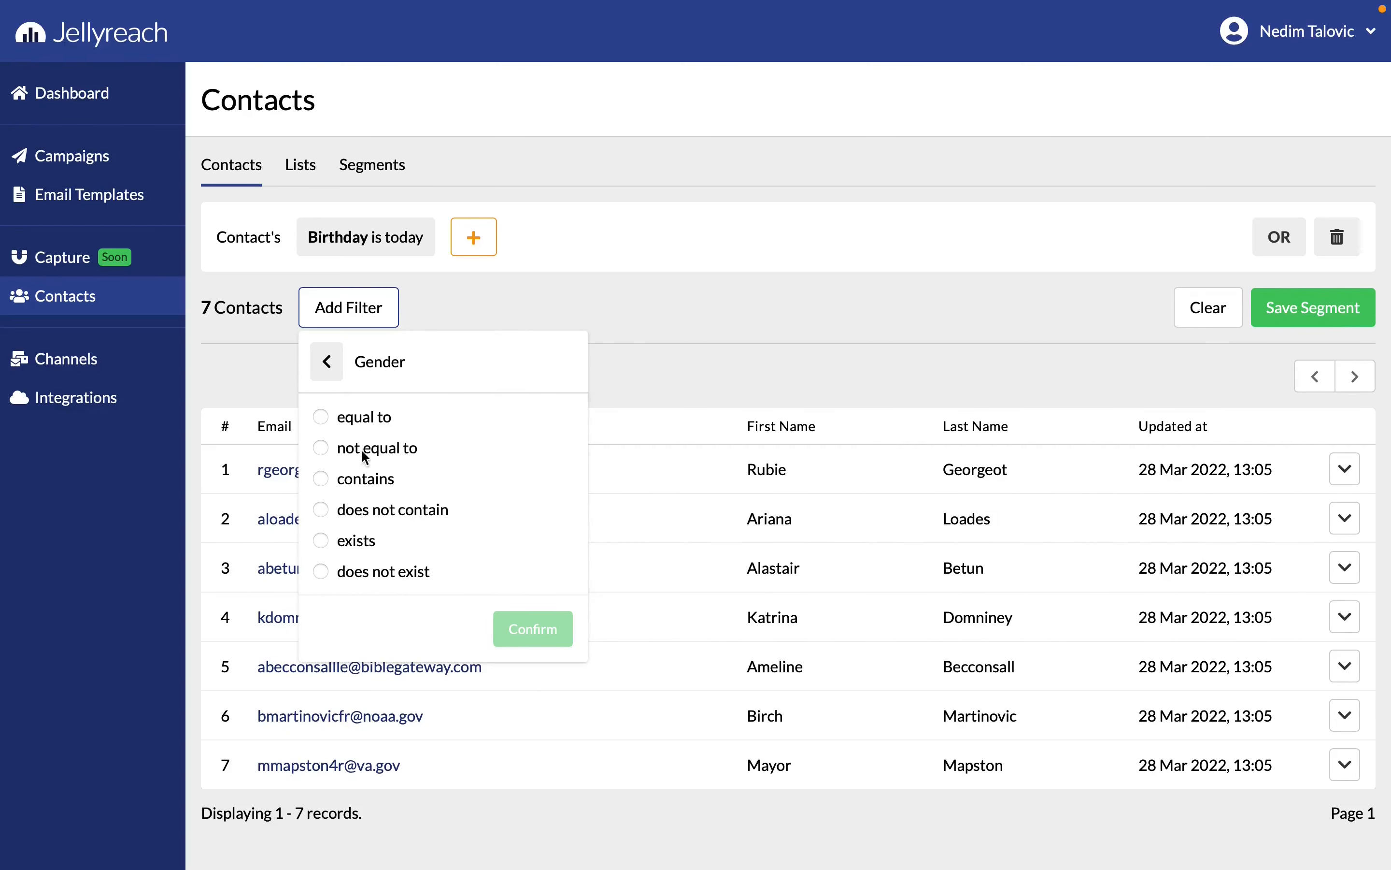
pyautogui.click(371, 428)
pyautogui.click(394, 443)
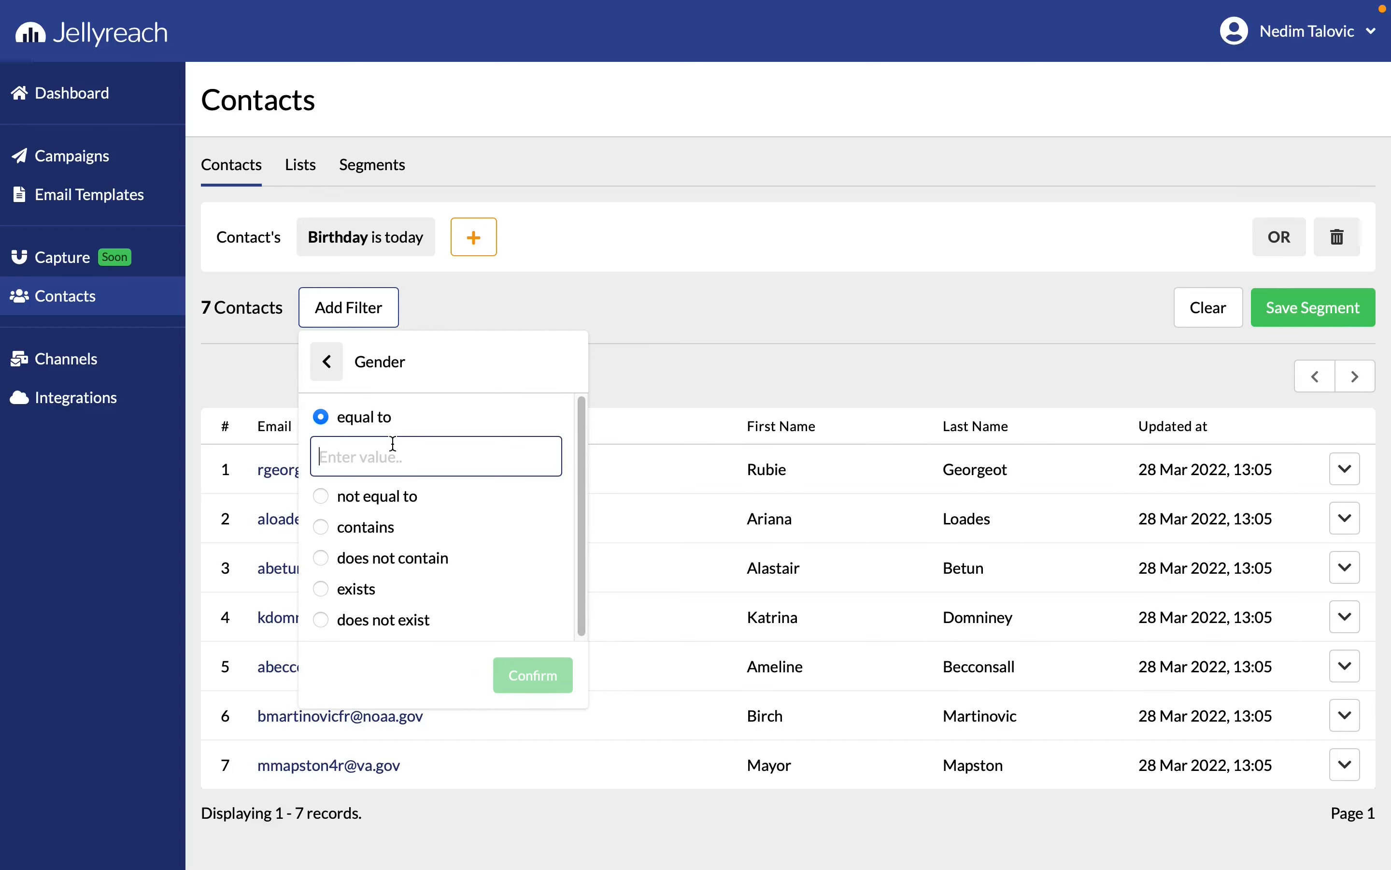
pyautogui.write('Female')
pyautogui.click(541, 675)
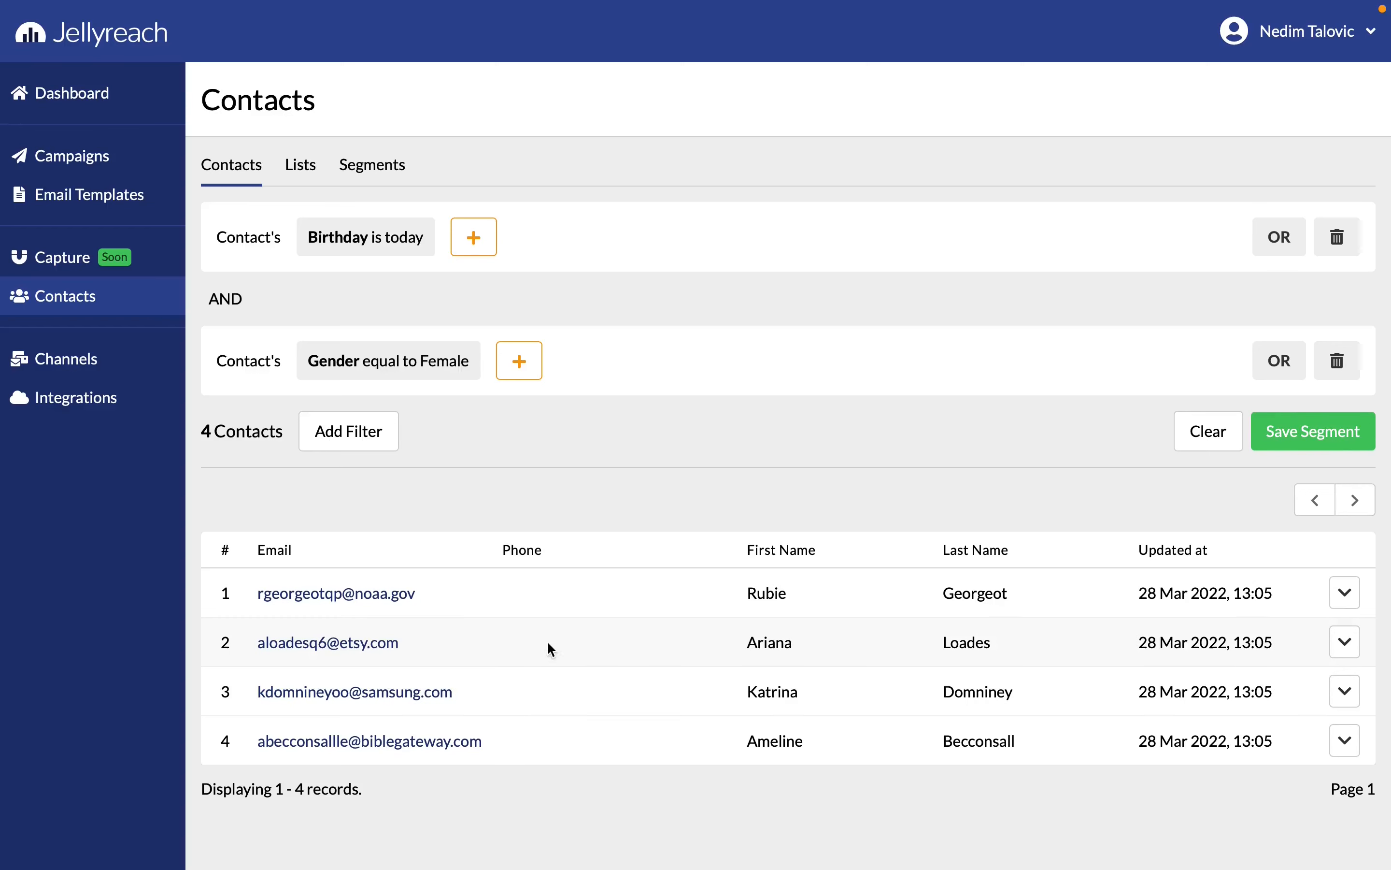
# Save the filtered contacts as a segment named Female & Birthday and check it in the list of segments
pyautogui.click(1269, 446)
pyautogui.press('BackSpace')
pyautogui.press('BackSpace')
pyautogui.press('BackSpace')
pyautogui.press('BackSpace')
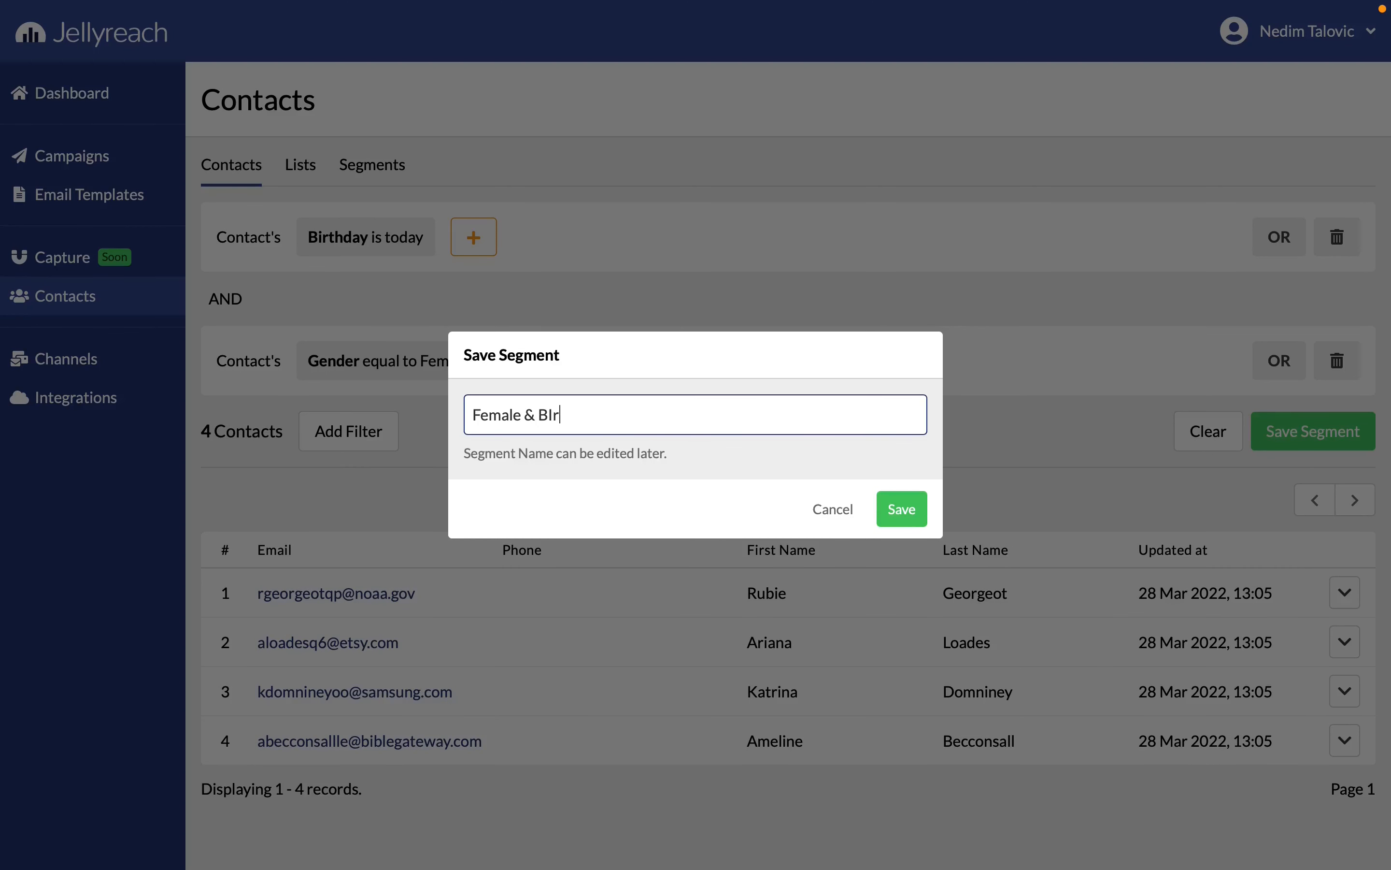
pyautogui.write('irthday')
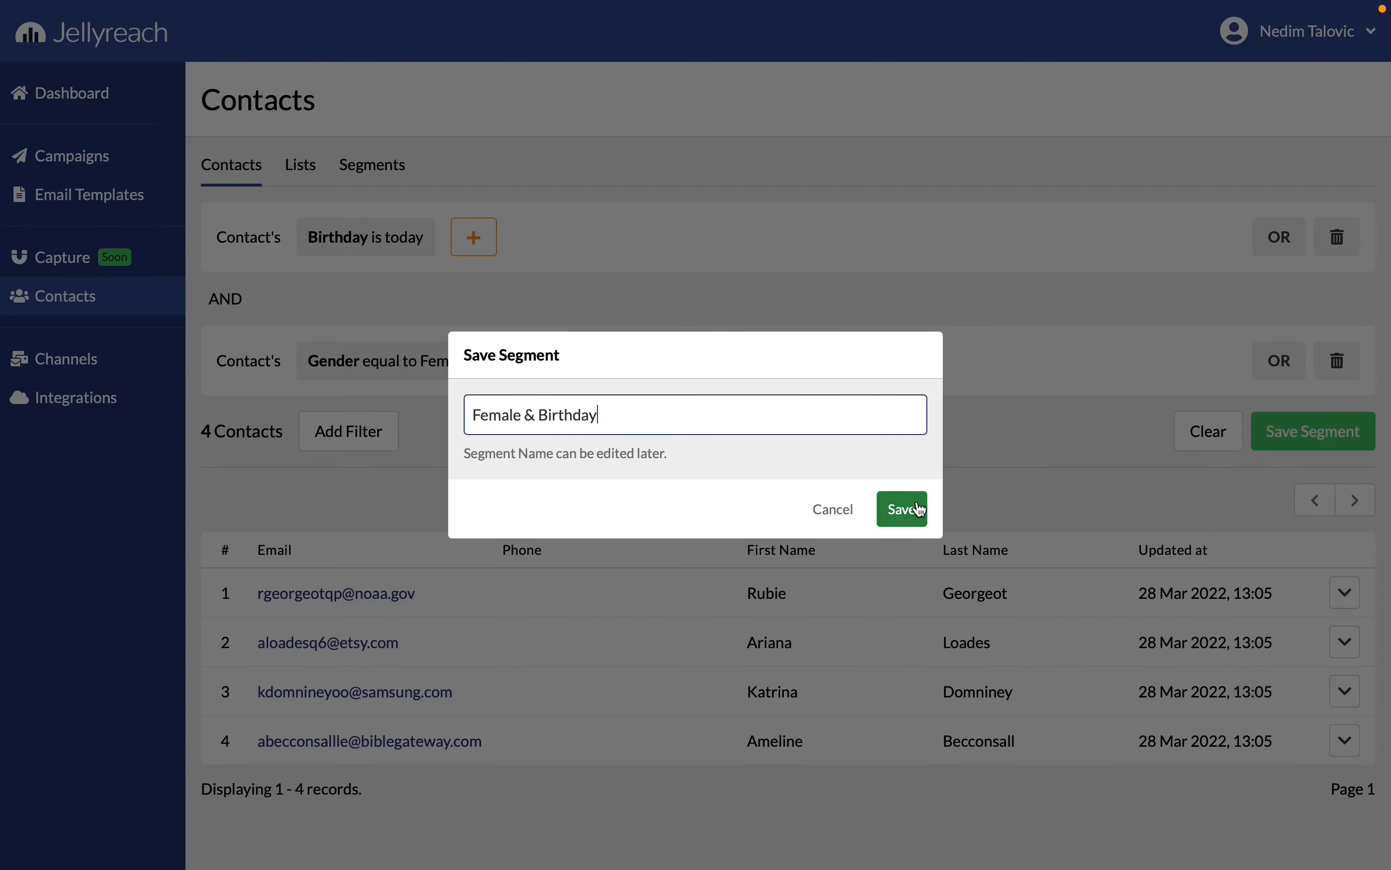
pyautogui.click(901, 508)
pyautogui.click(397, 181)
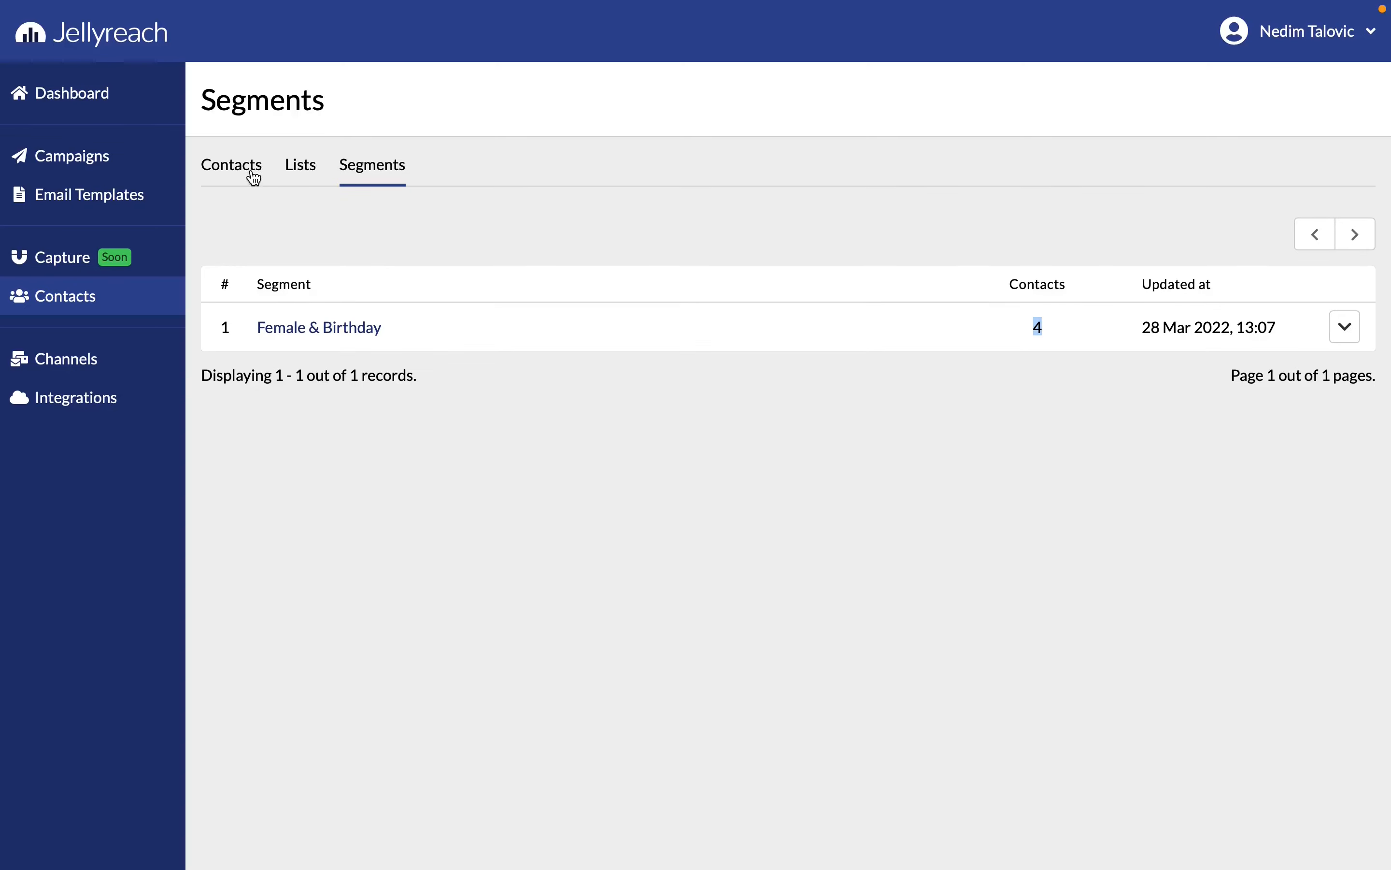
pyautogui.click(251, 176)
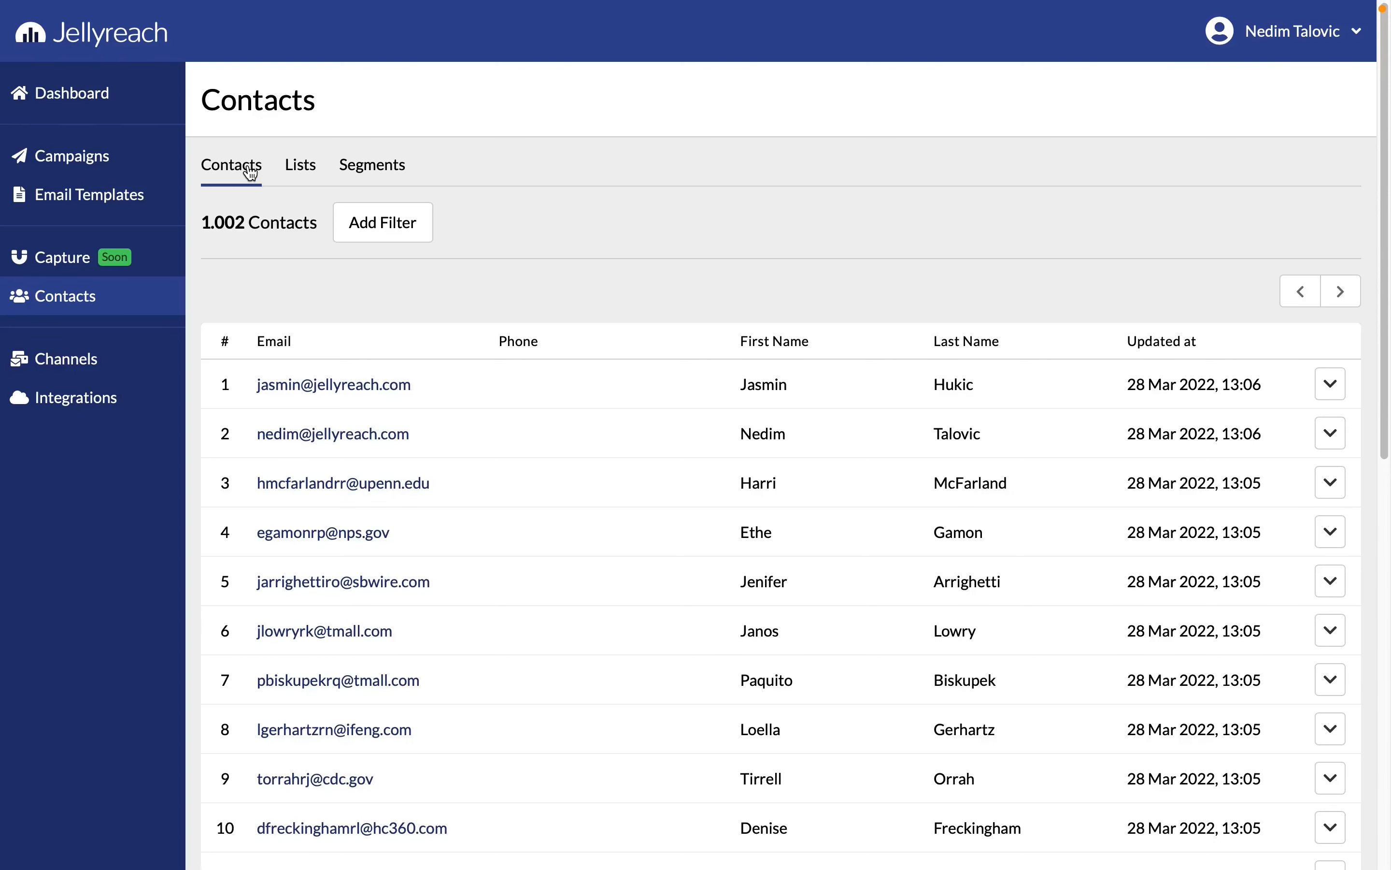
# Add Amazon SES as an email provider with its region, access key ID, secret access key, sender name and email, testing the connection and saving
pyautogui.click(54, 352)
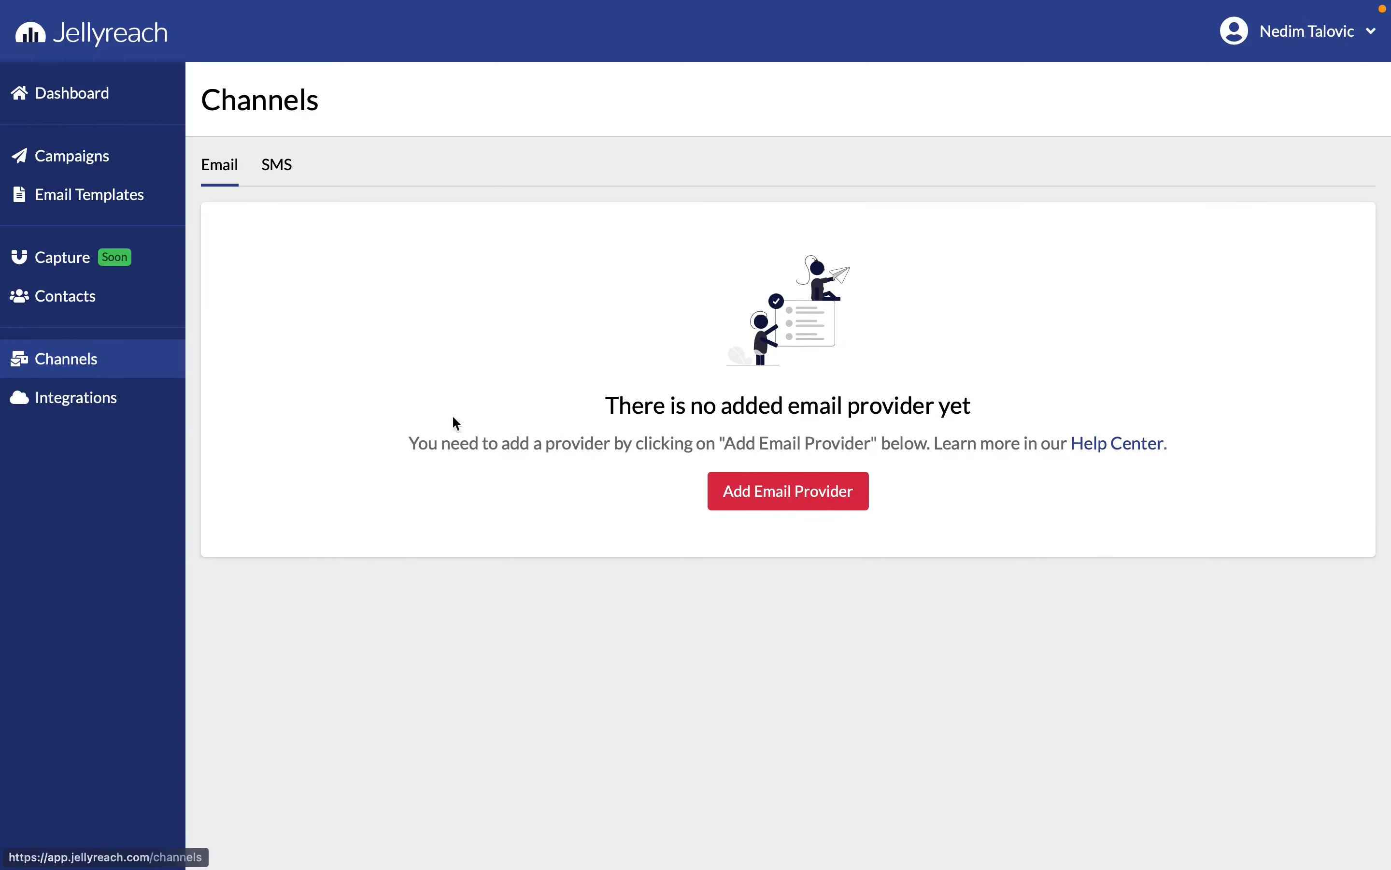
pyautogui.click(725, 492)
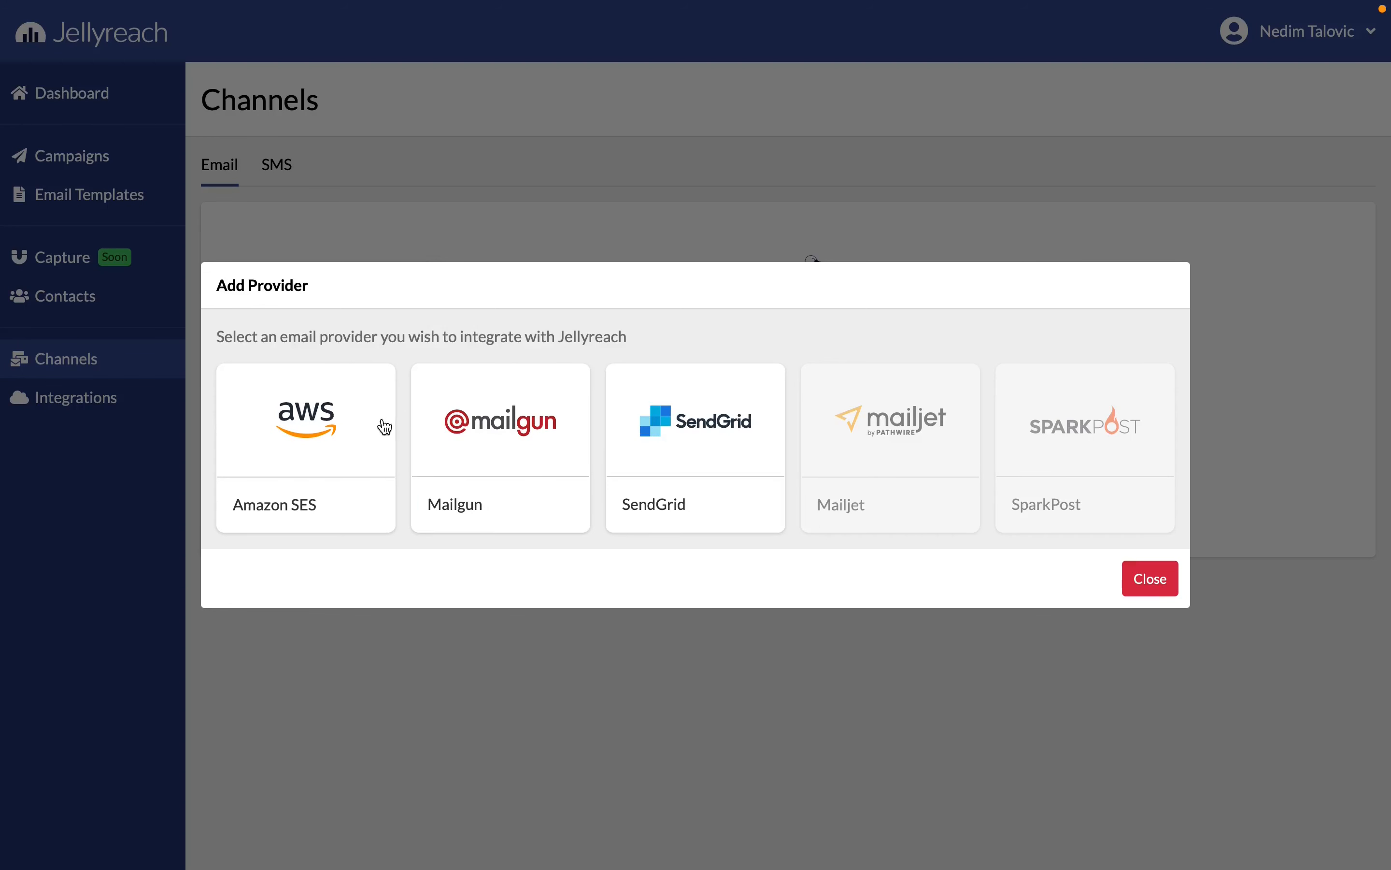
pyautogui.click(327, 425)
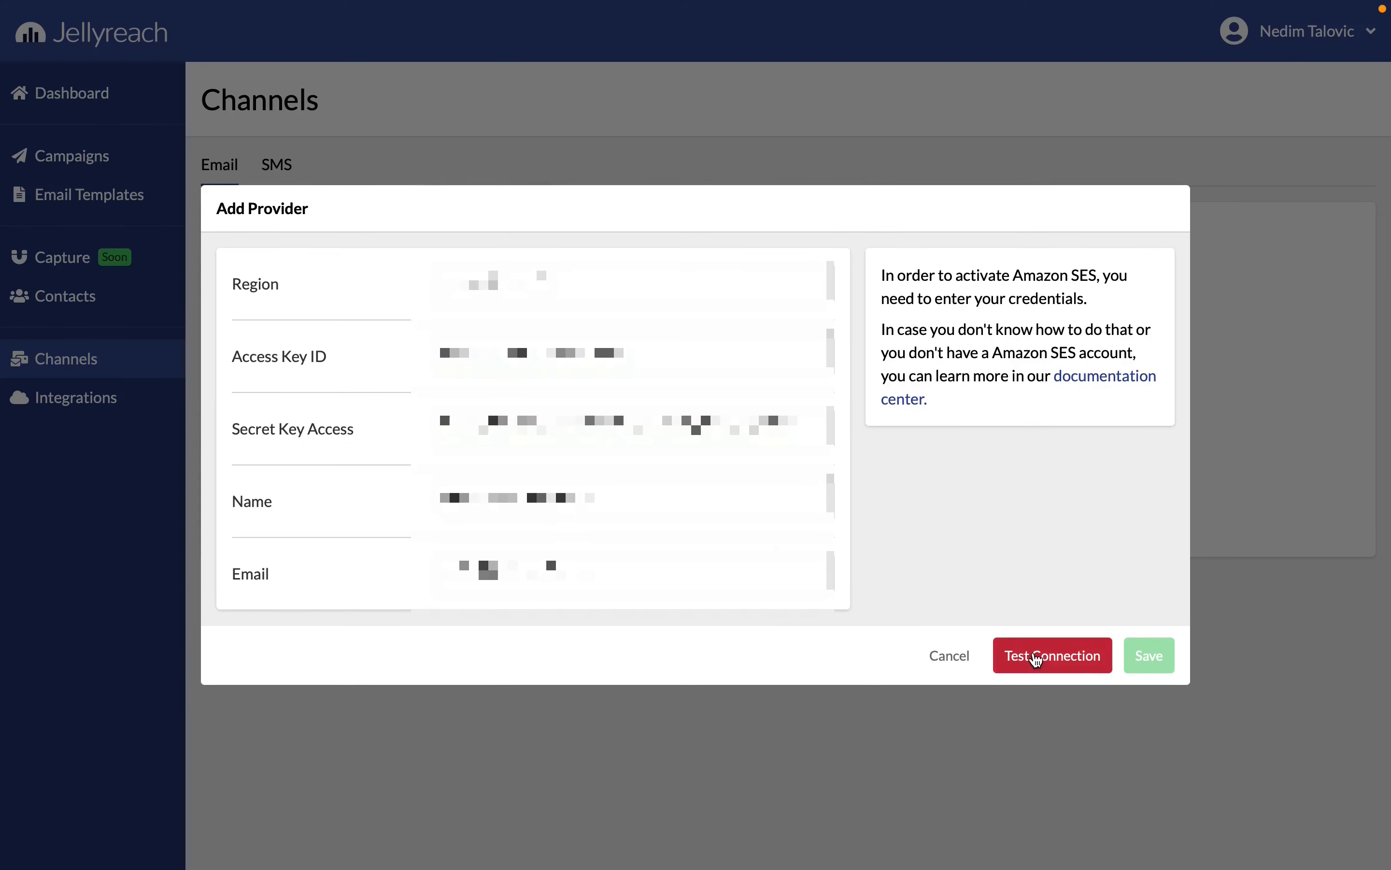
pyautogui.click(1033, 657)
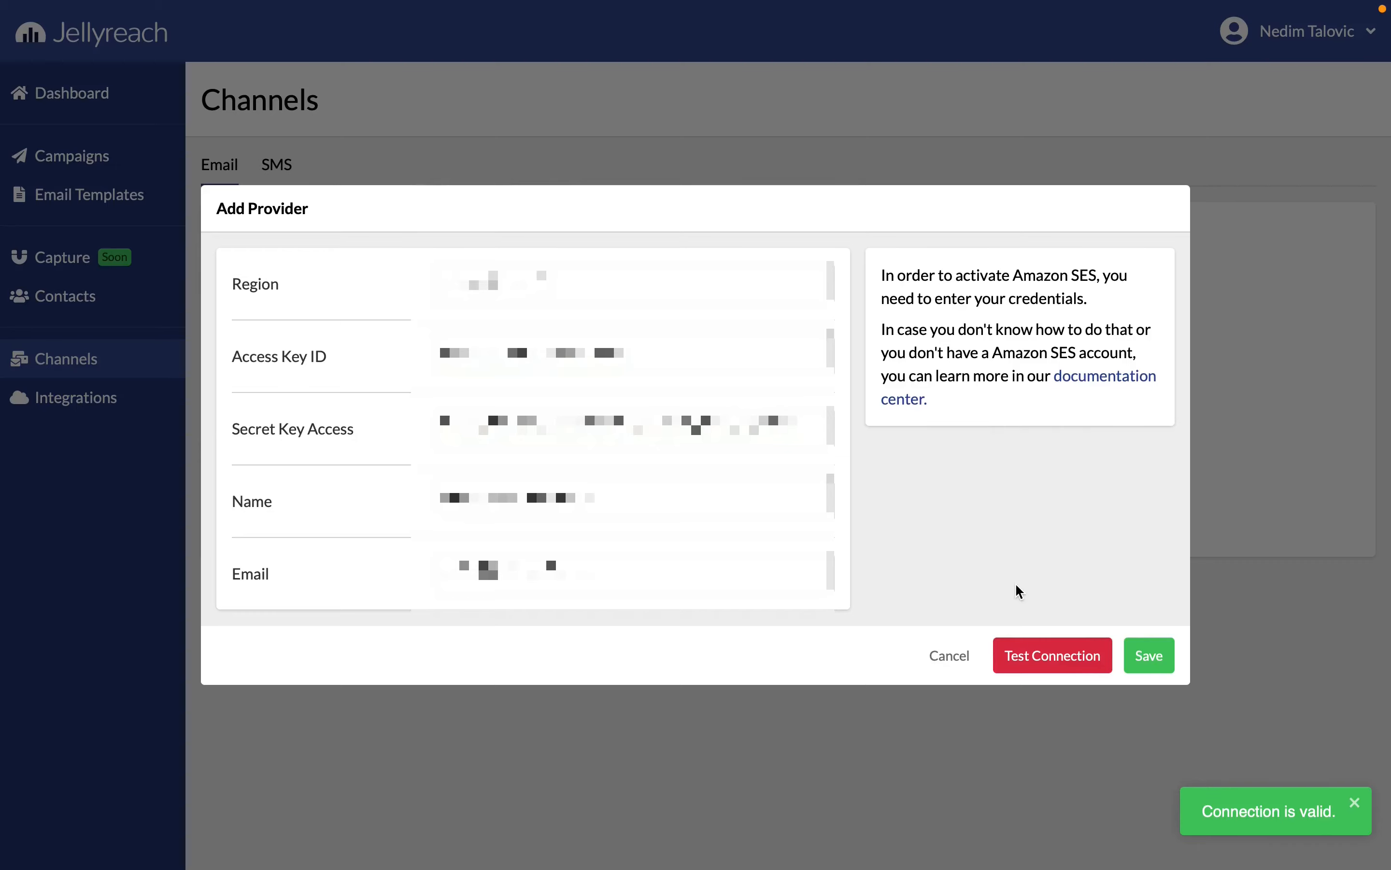
pyautogui.click(1144, 657)
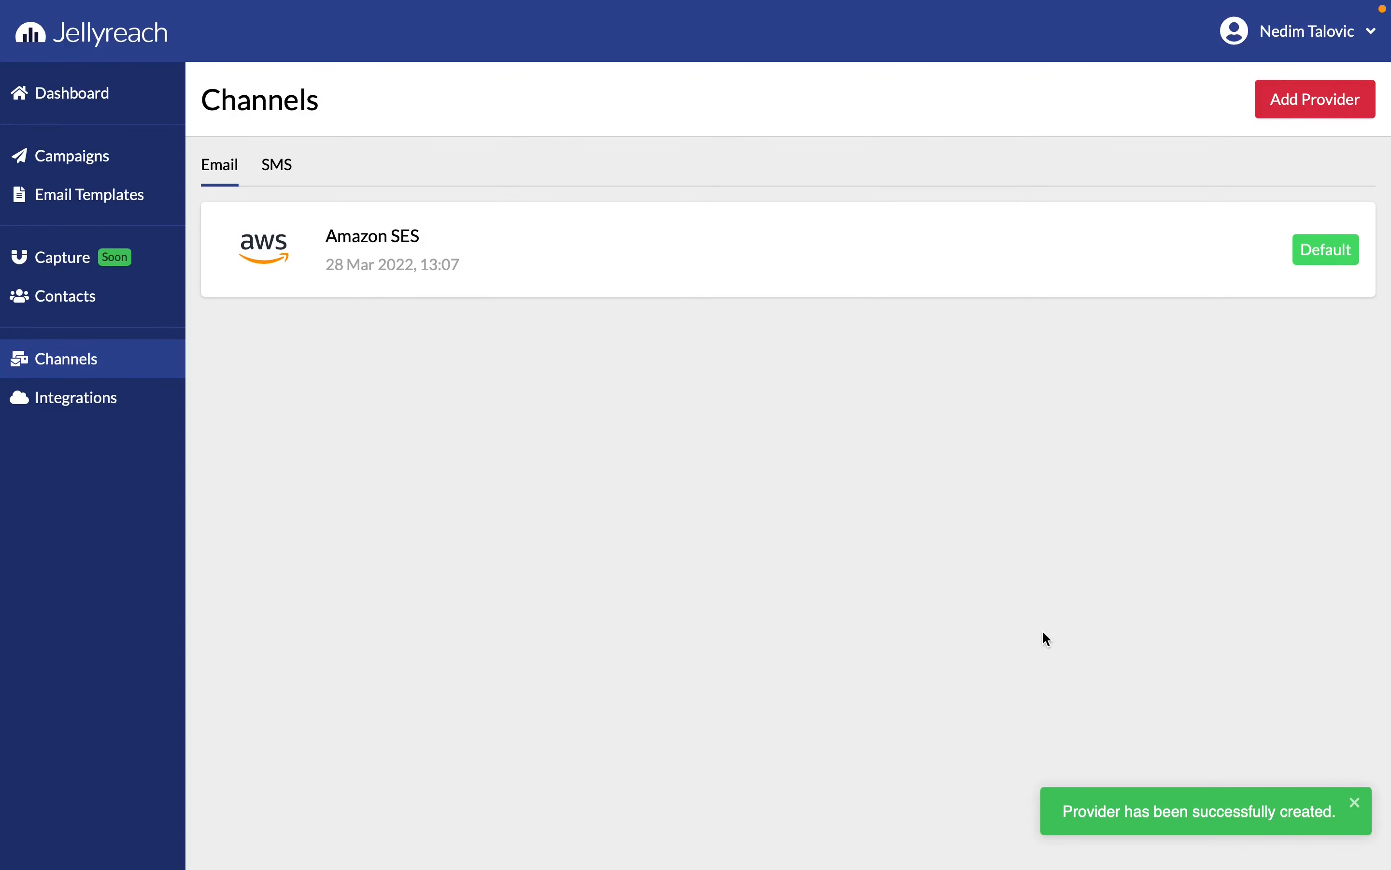
# Look at the WooCommerce connection settings among the eCommerce integrations without adding the integration
pyautogui.click(72, 398)
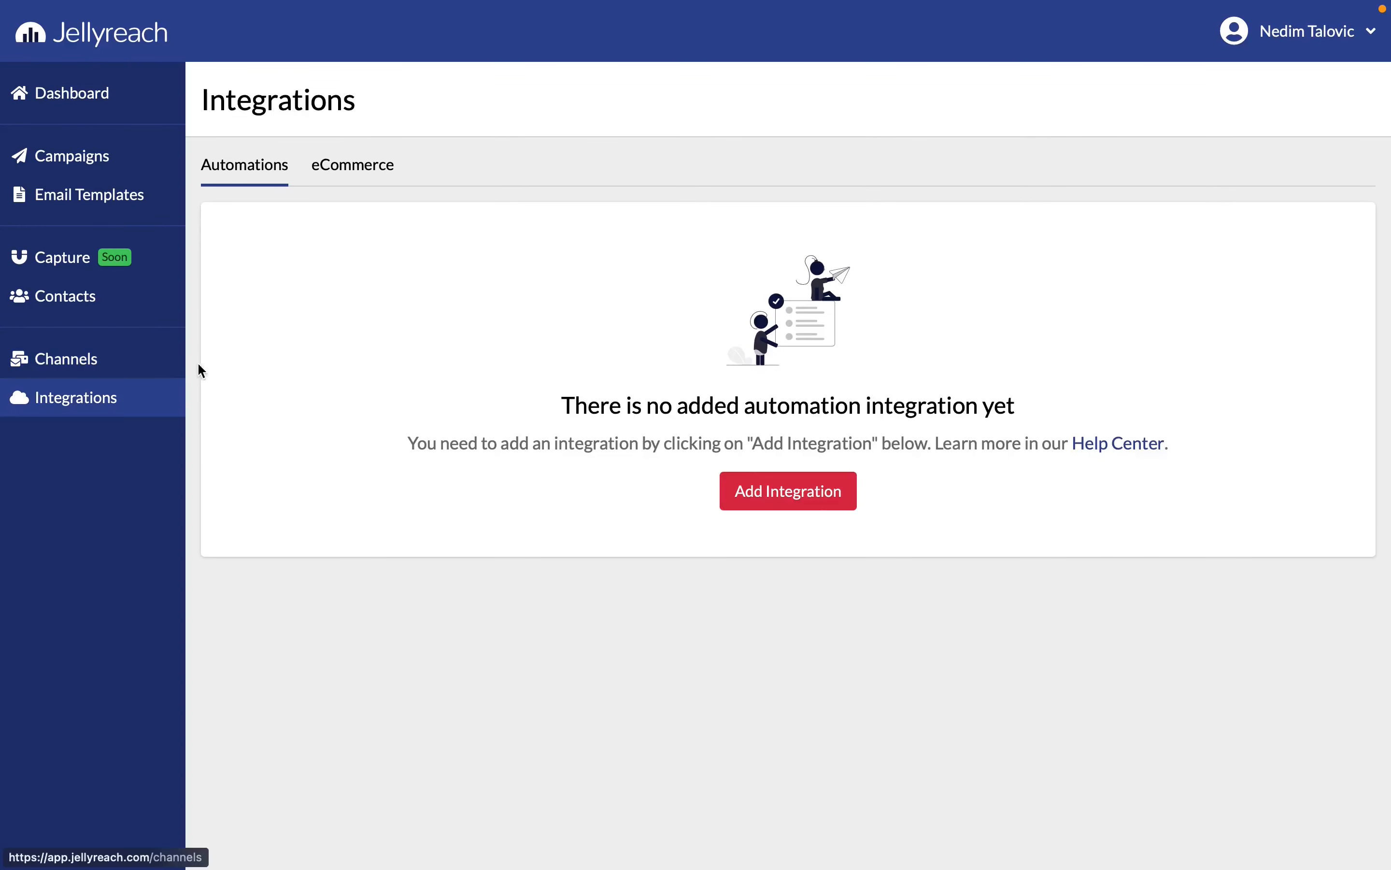
pyautogui.click(354, 173)
pyautogui.click(745, 491)
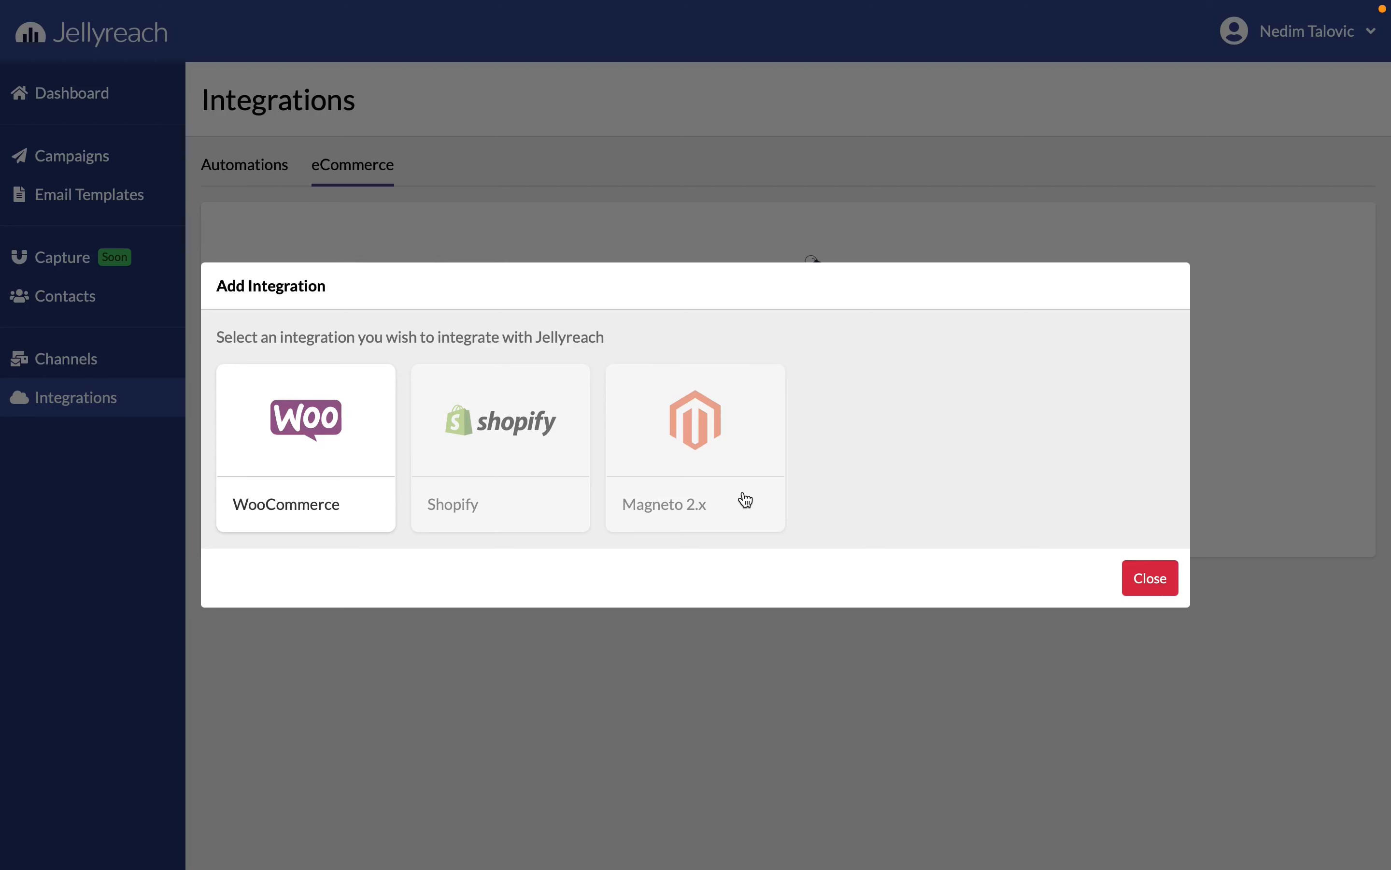
pyautogui.click(368, 399)
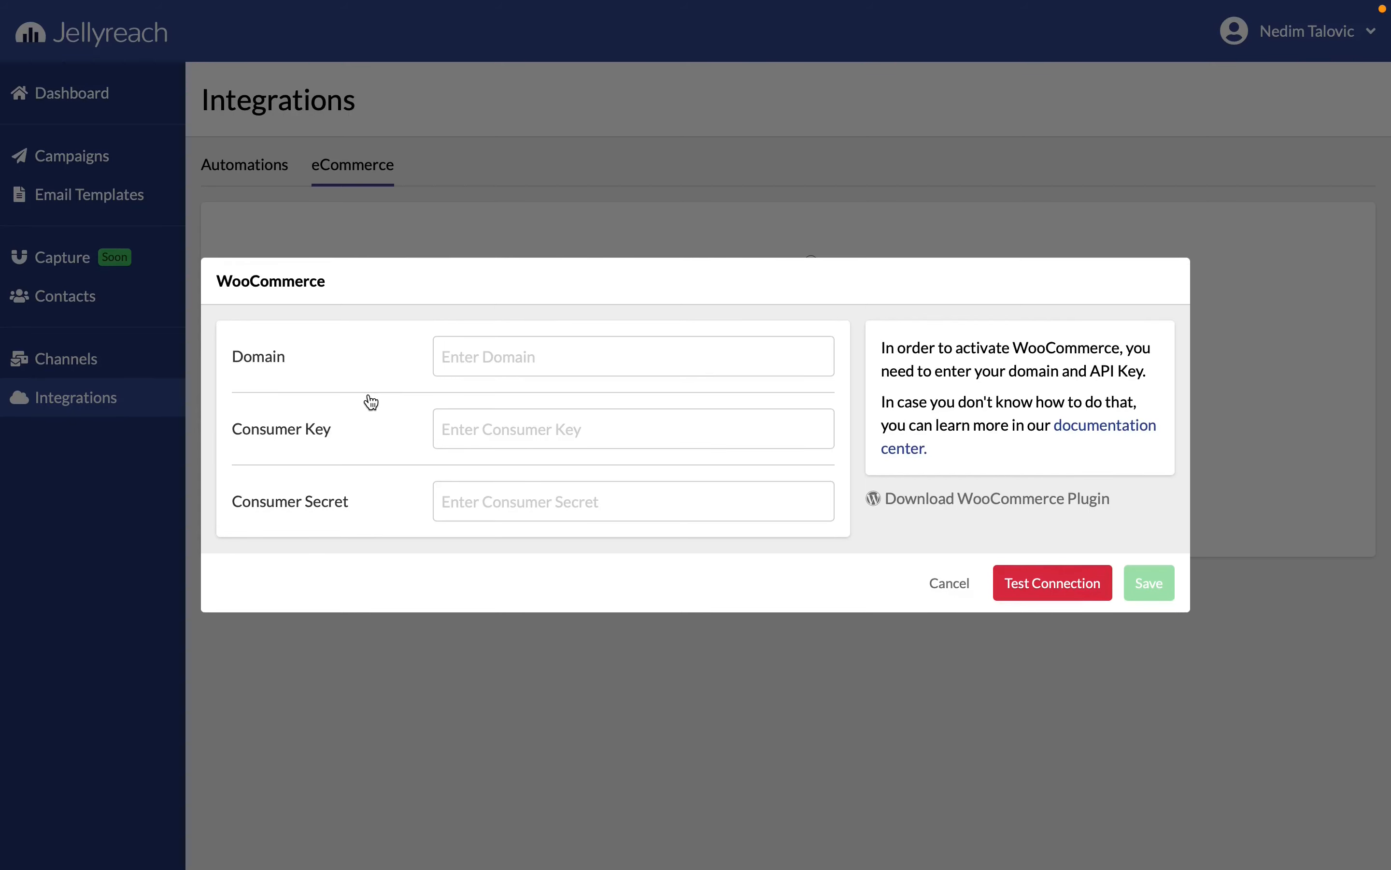
pyautogui.click(922, 574)
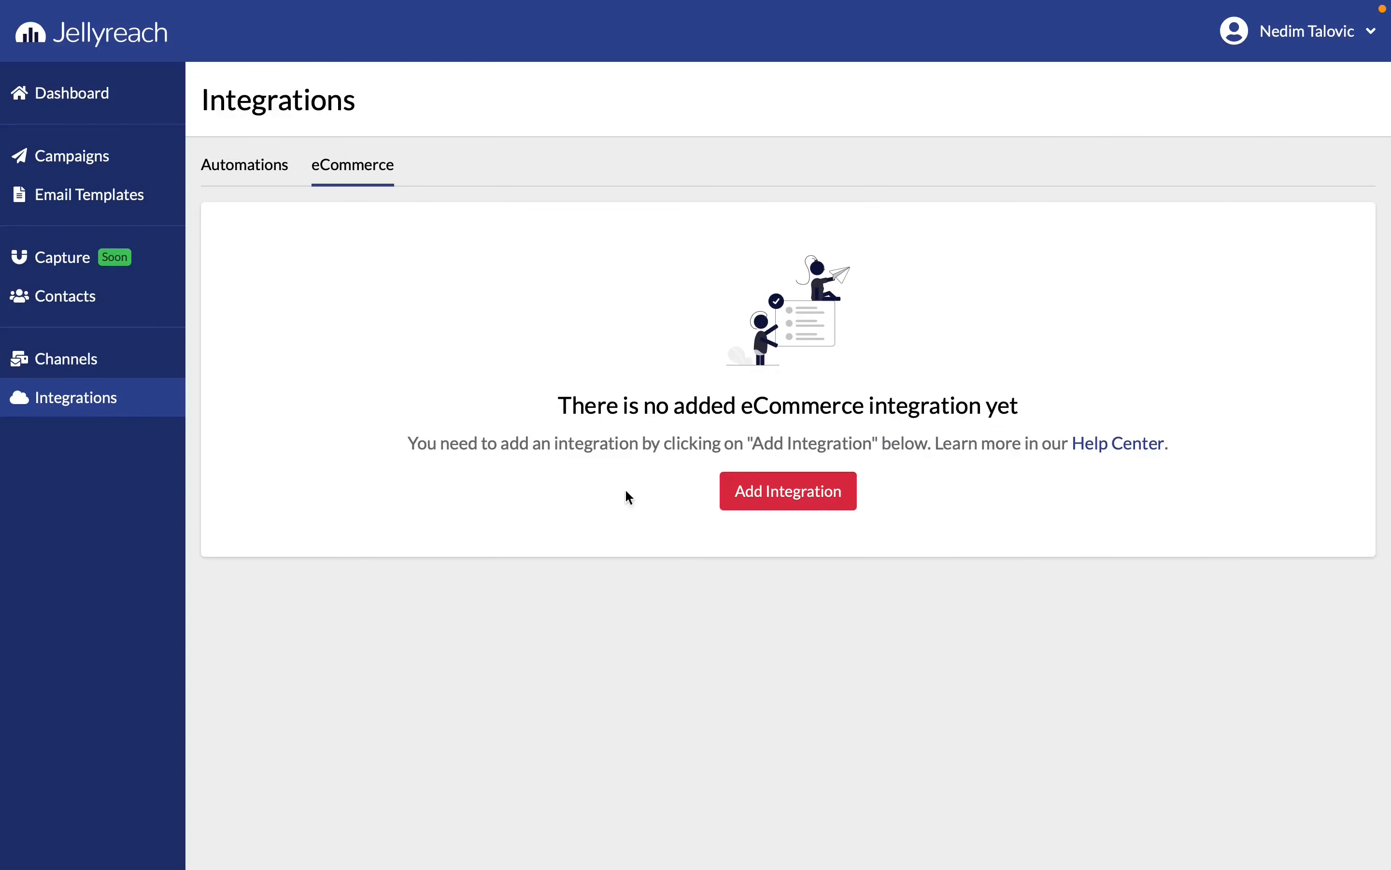
# Create a new email campaign named First campaign
pyautogui.click(83, 165)
pyautogui.click(299, 173)
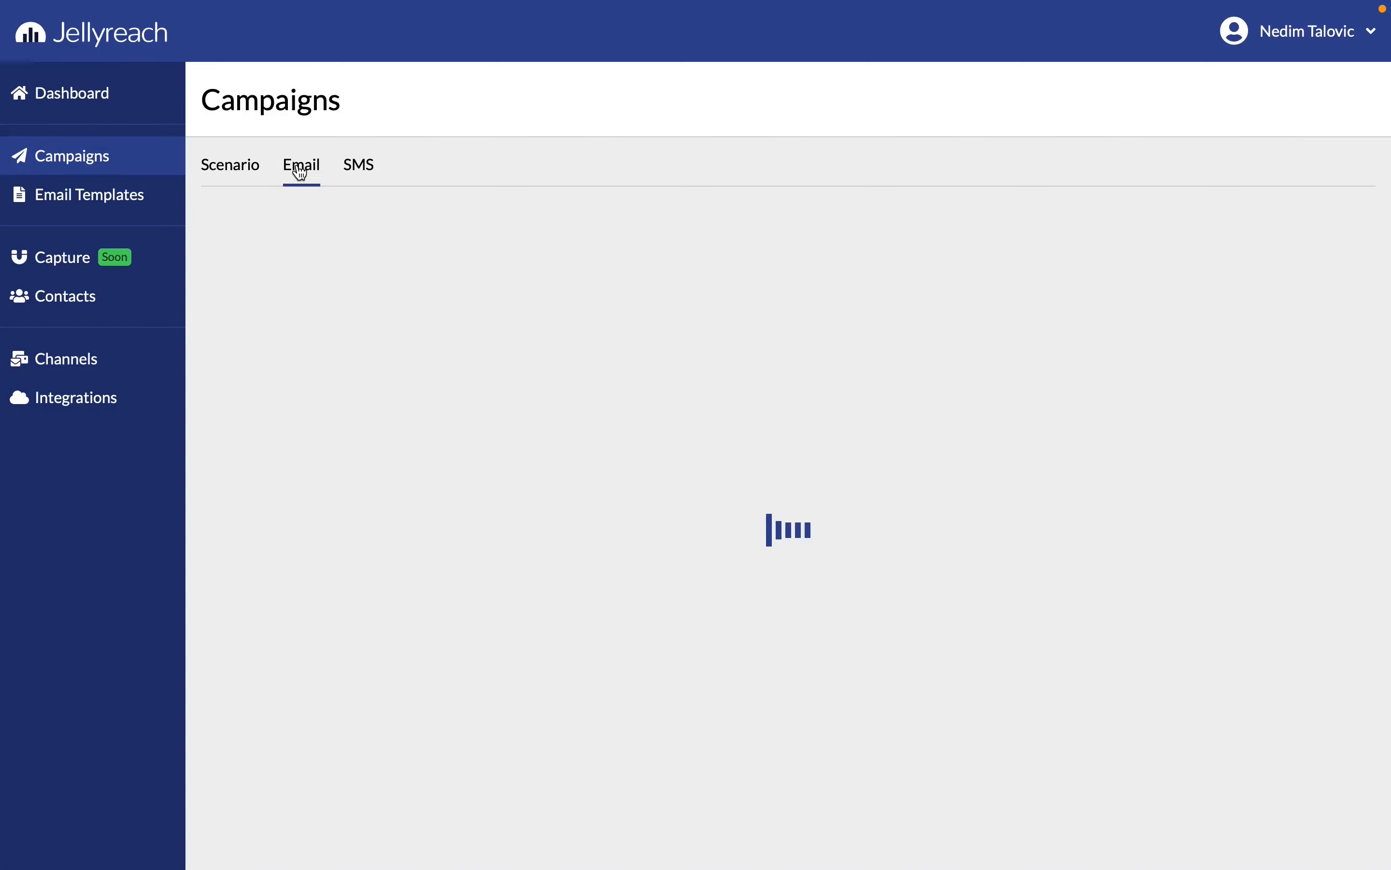
pyautogui.click(724, 499)
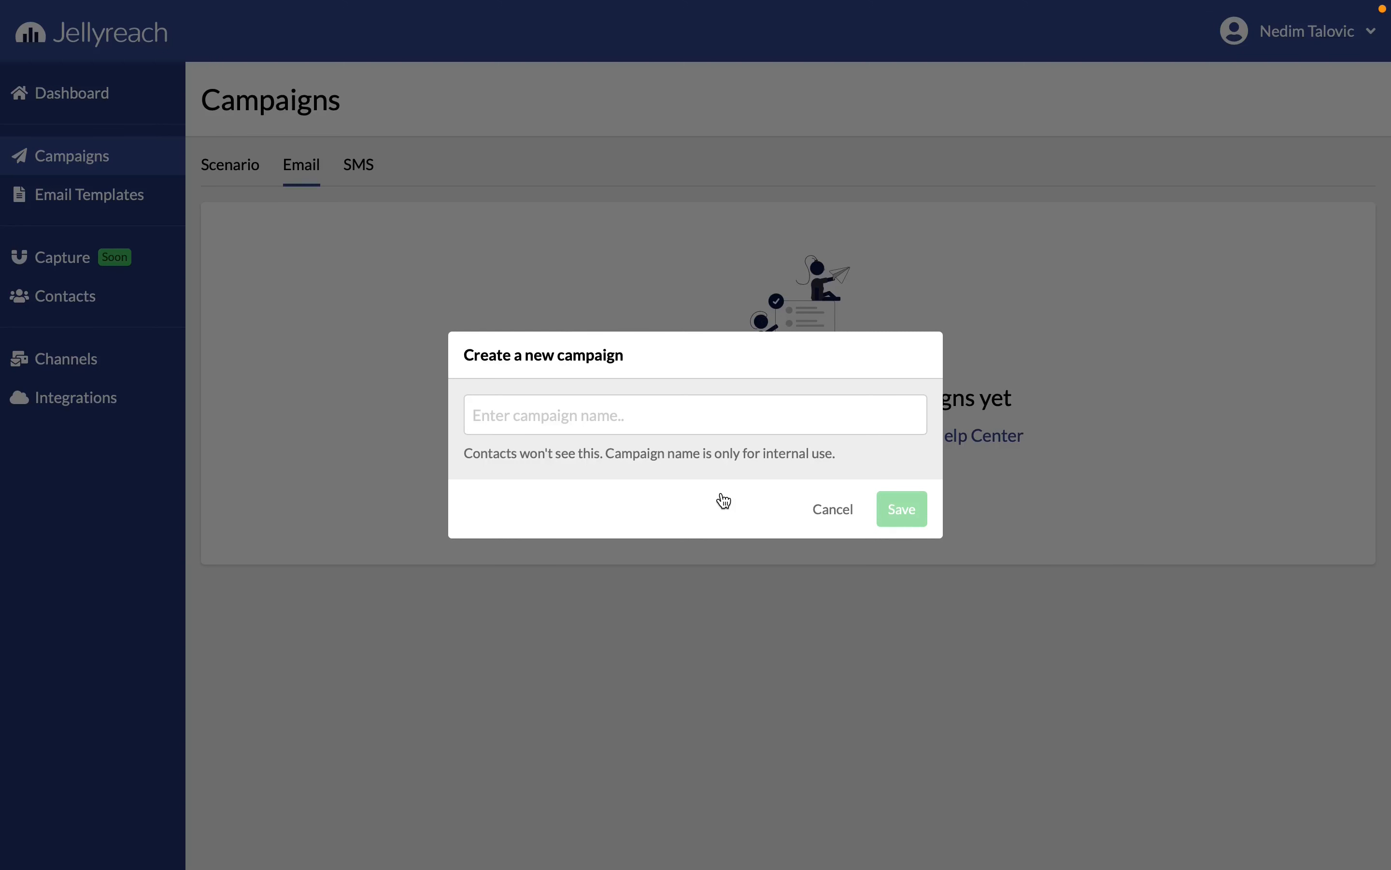
pyautogui.click(670, 424)
pyautogui.write('First campaign')
pyautogui.click(920, 523)
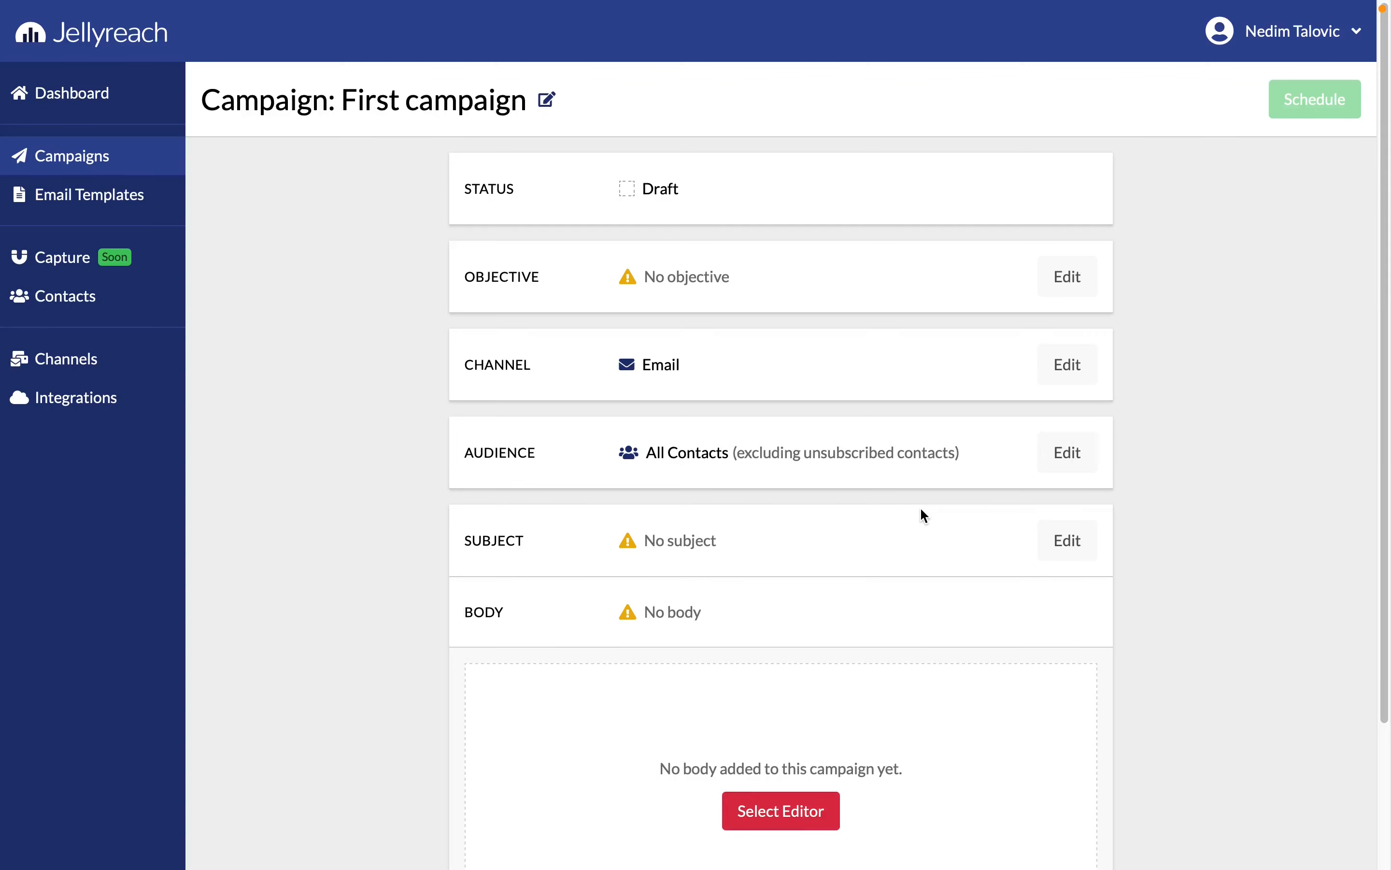
# Set the campaign's audience to the Jellyreach list and save it
pyautogui.click(1046, 454)
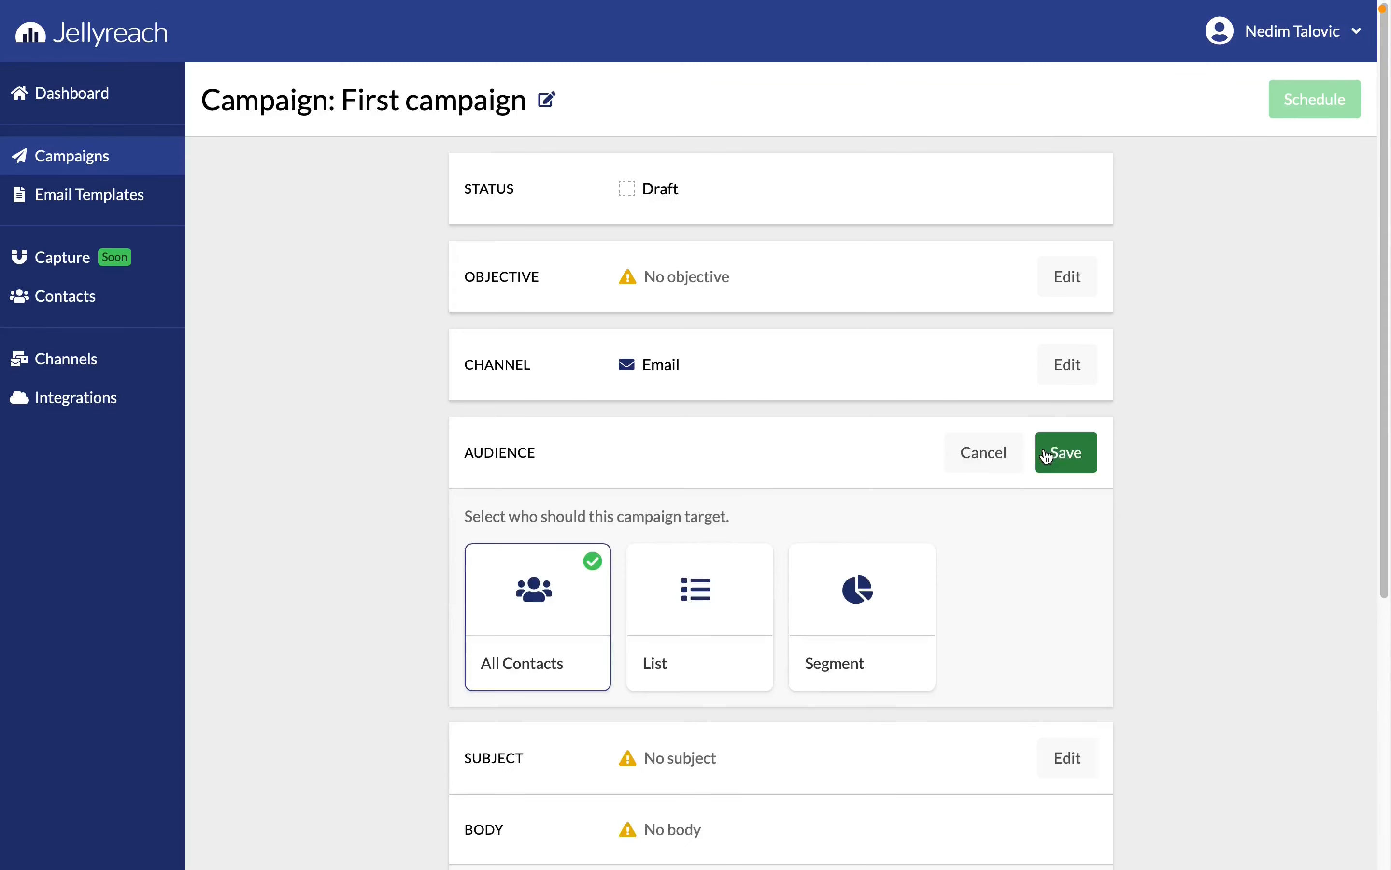
pyautogui.click(698, 610)
pyautogui.click(624, 742)
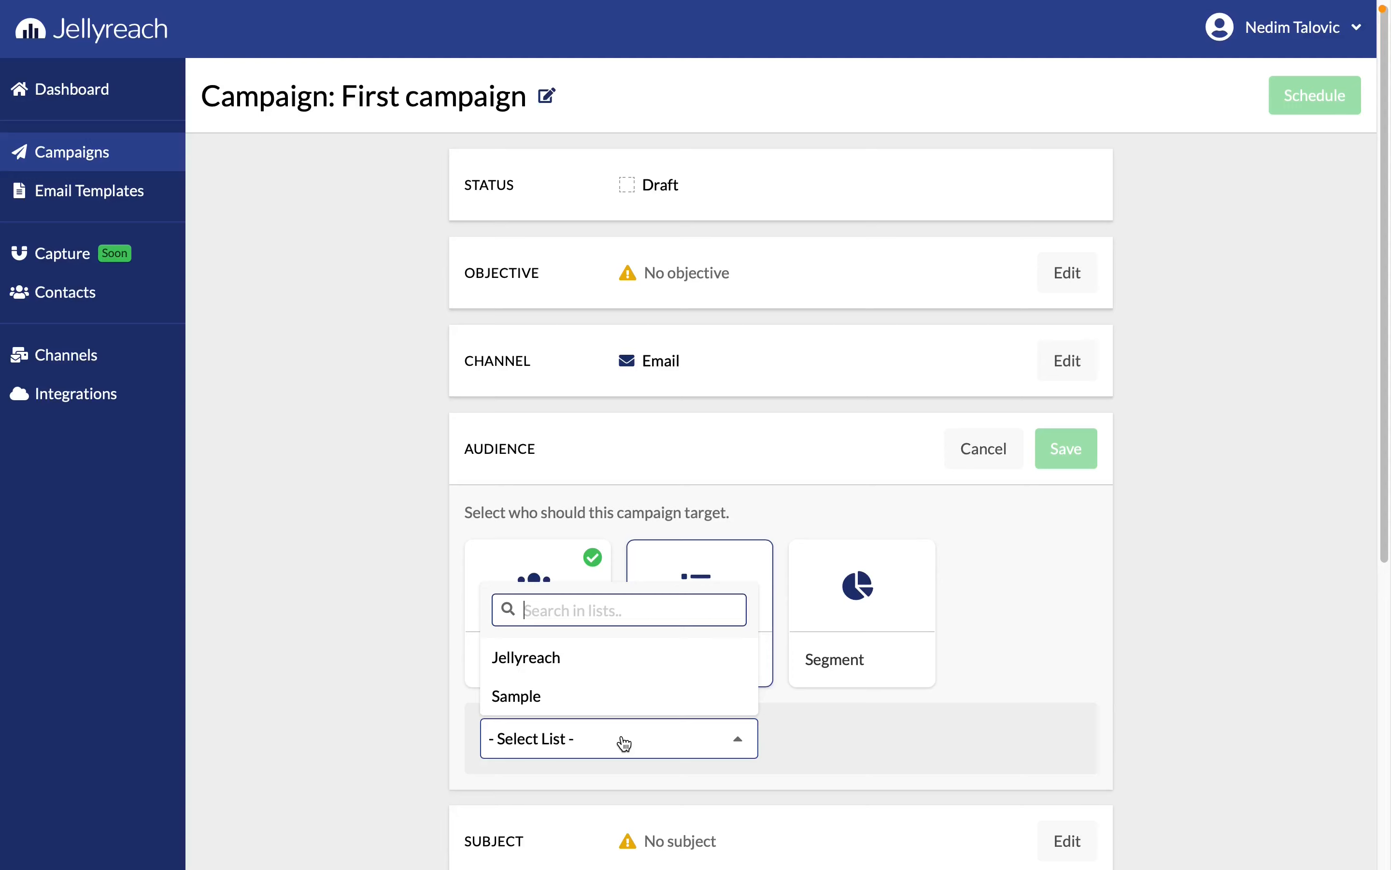
pyautogui.click(609, 667)
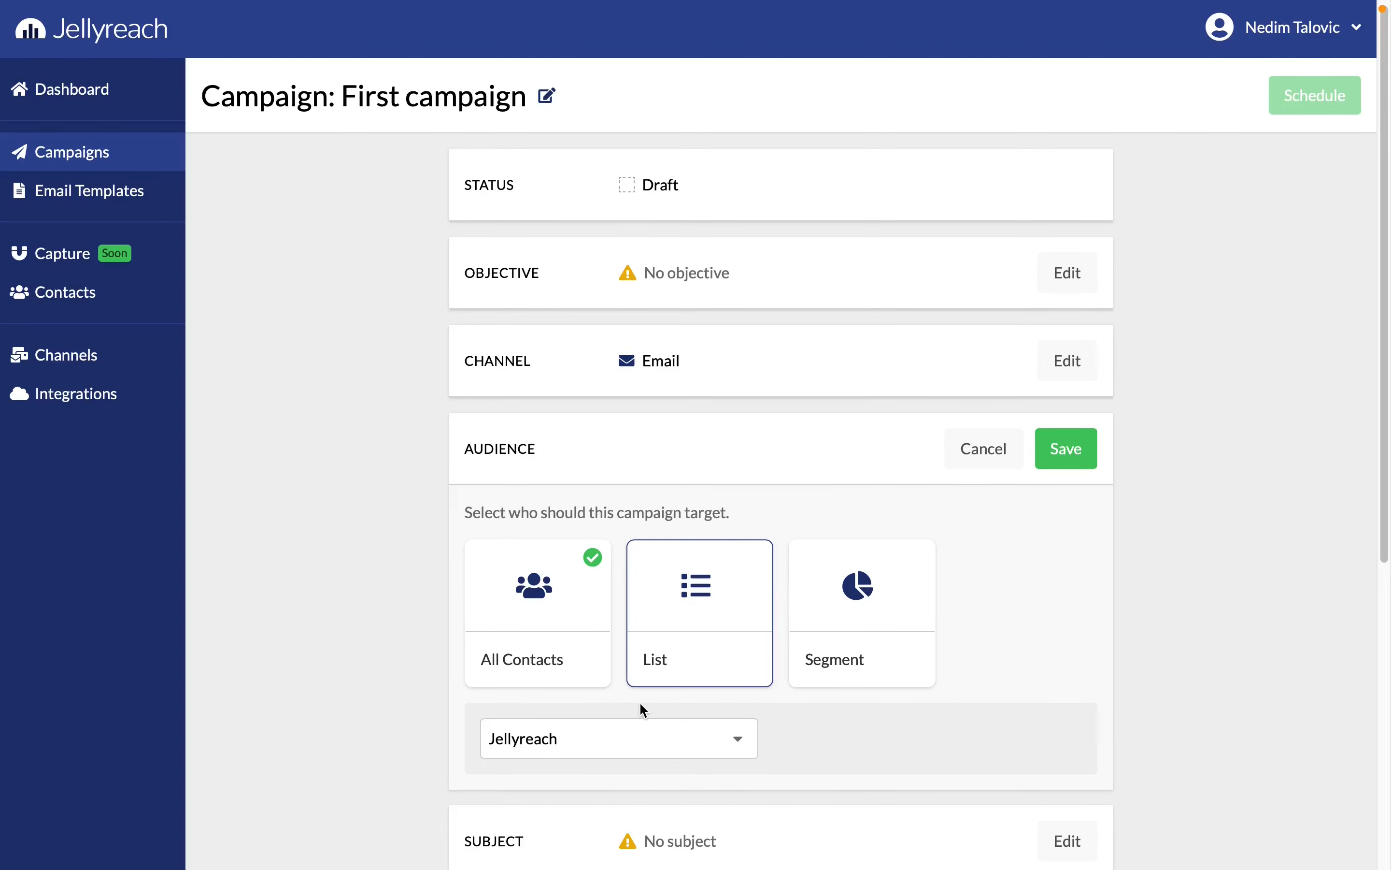
pyautogui.click(1064, 454)
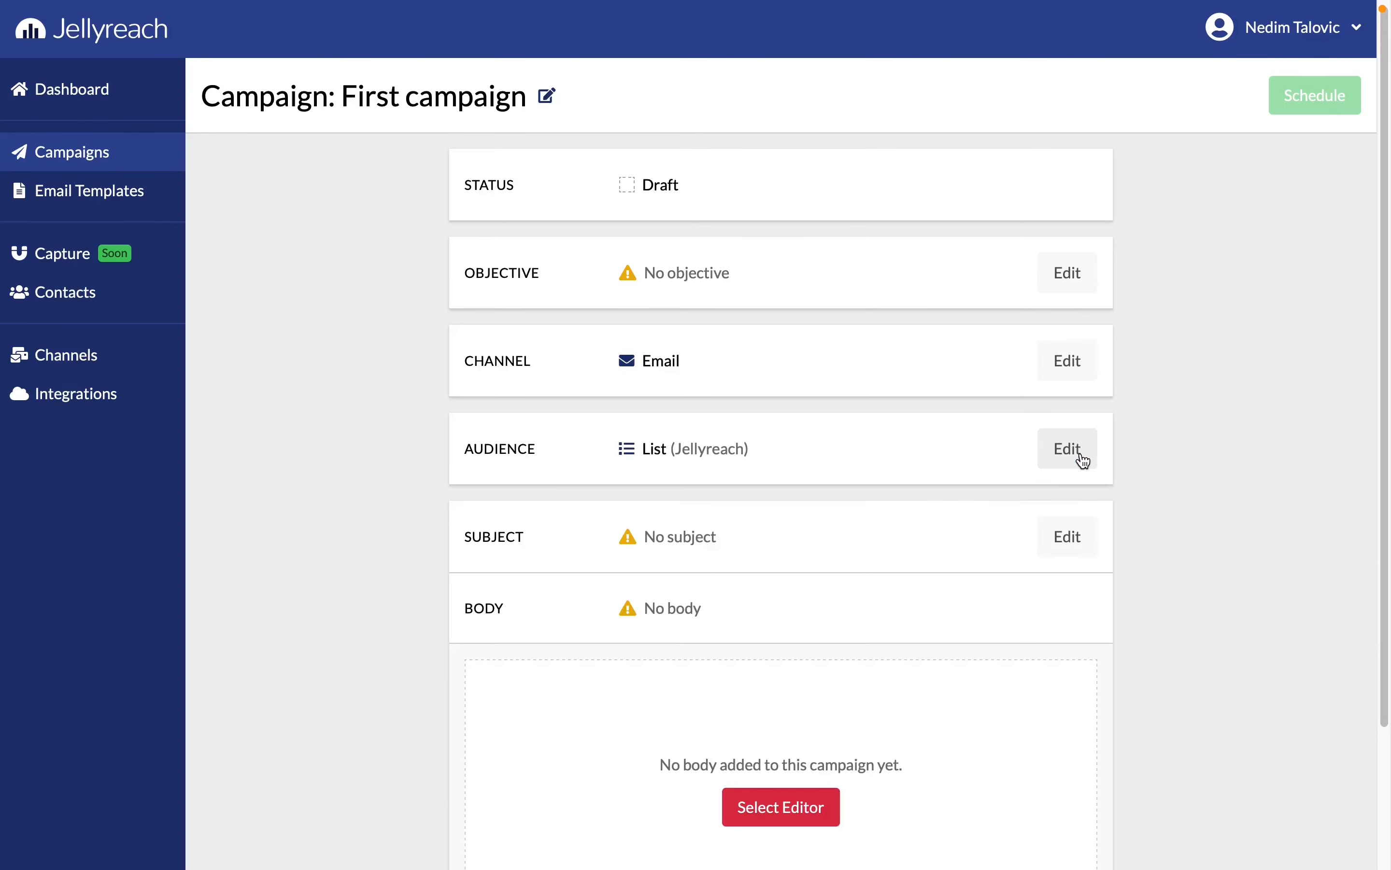
pyautogui.click(1058, 464)
pyautogui.click(863, 613)
pyautogui.click(647, 736)
pyautogui.scroll(-1, 624, 828)
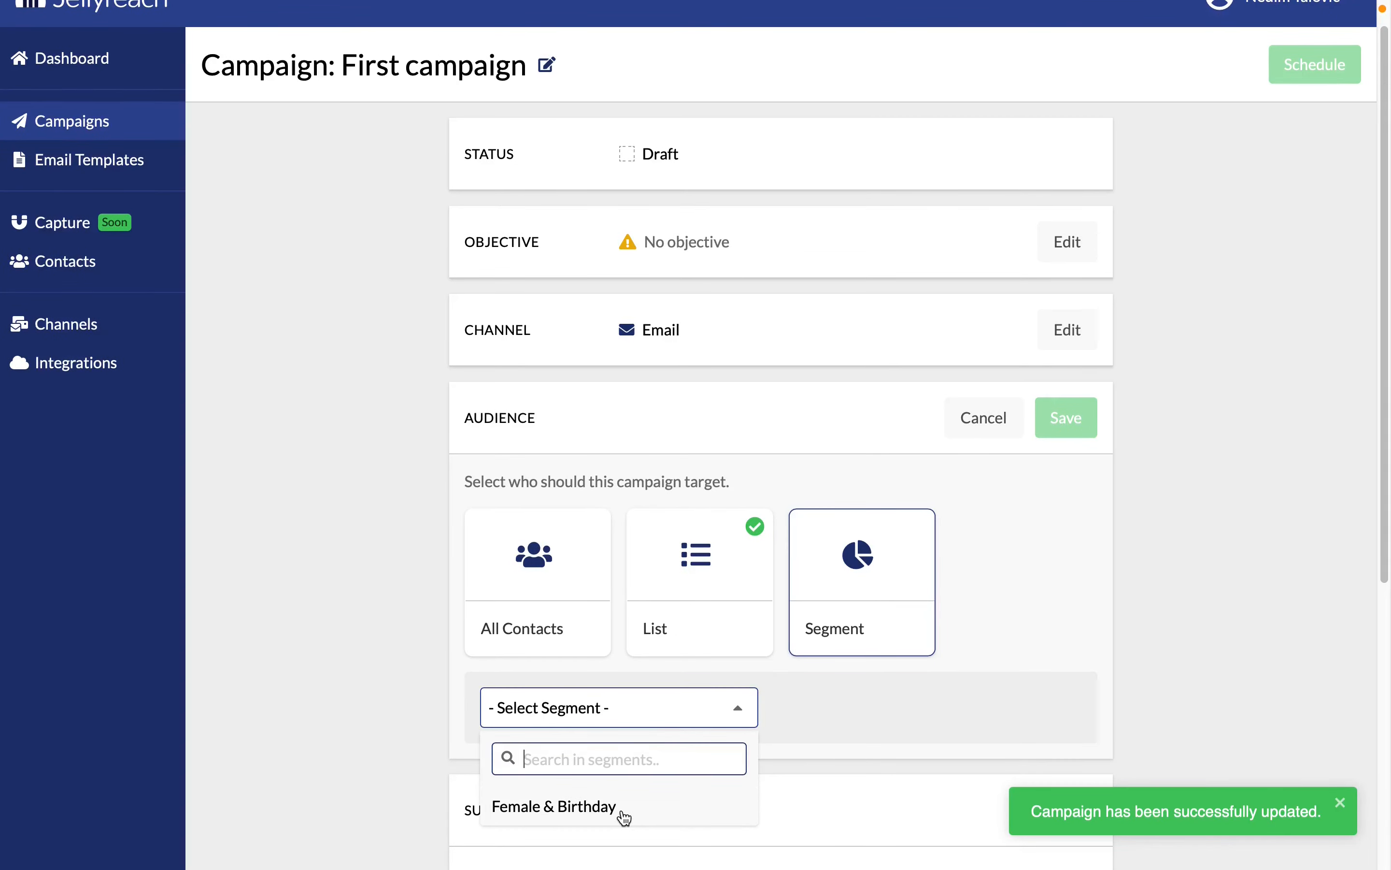
pyautogui.click(692, 713)
pyautogui.click(982, 431)
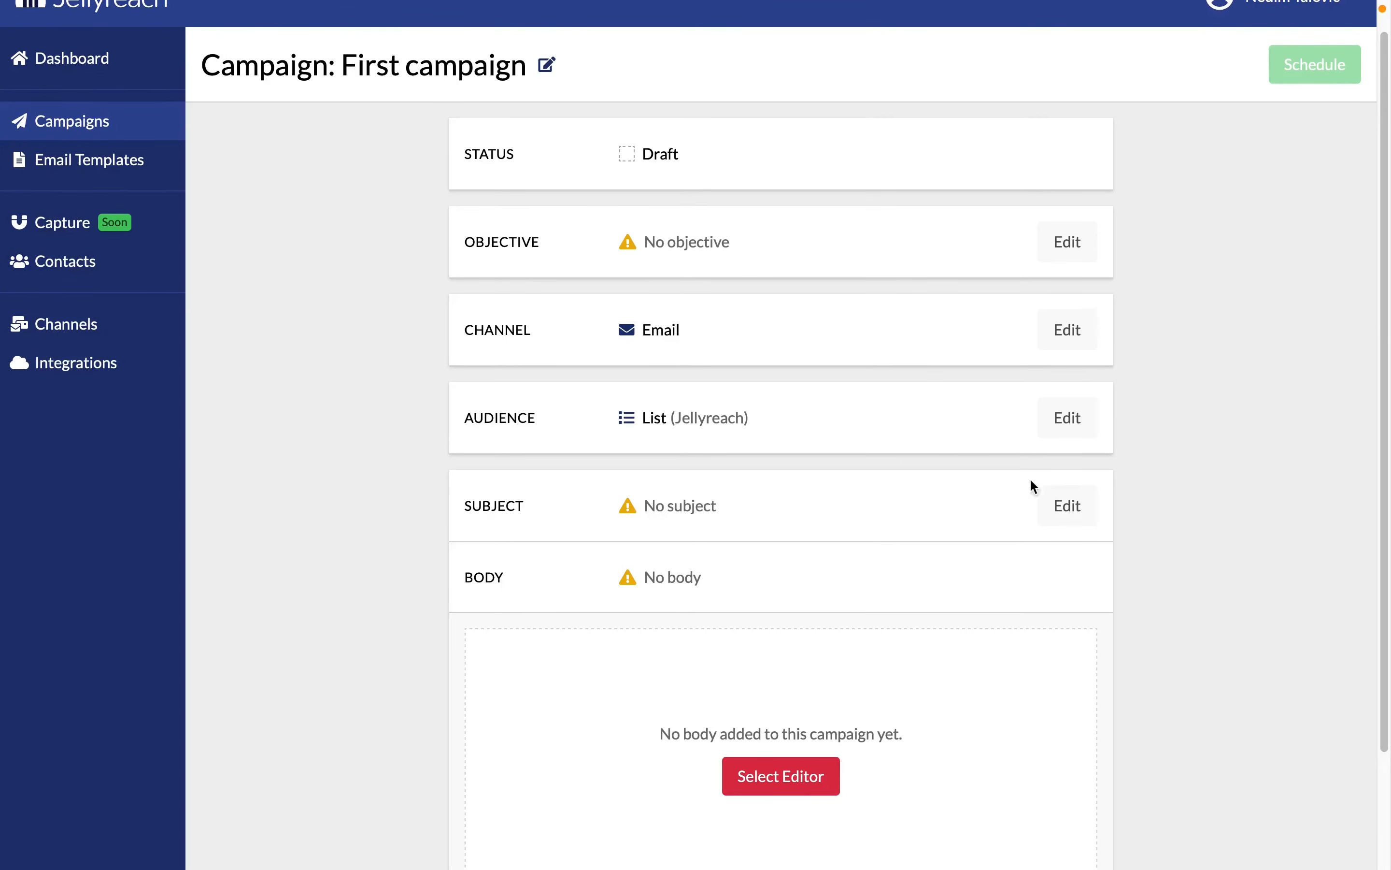
# Set the campaign's subject to "Hello {{contact.first_name}}" and save it
pyautogui.click(1068, 505)
pyautogui.click(874, 572)
pyautogui.write('Hello {{contac')
pyautogui.press('BackSpace')
pyautogui.press('BackSpace')
pyautogui.write('tact.first_name}}')
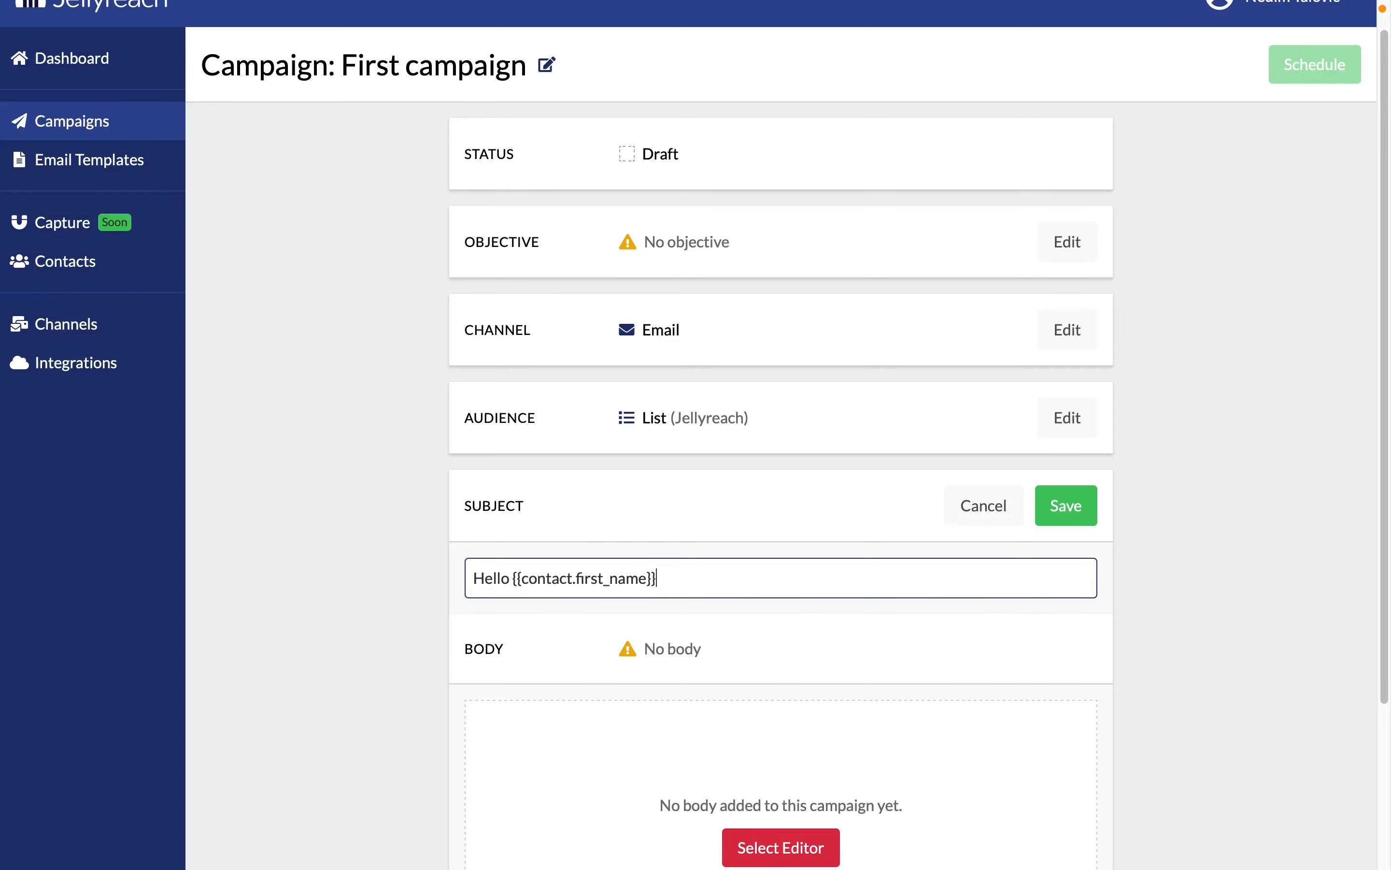
pyautogui.click(1065, 513)
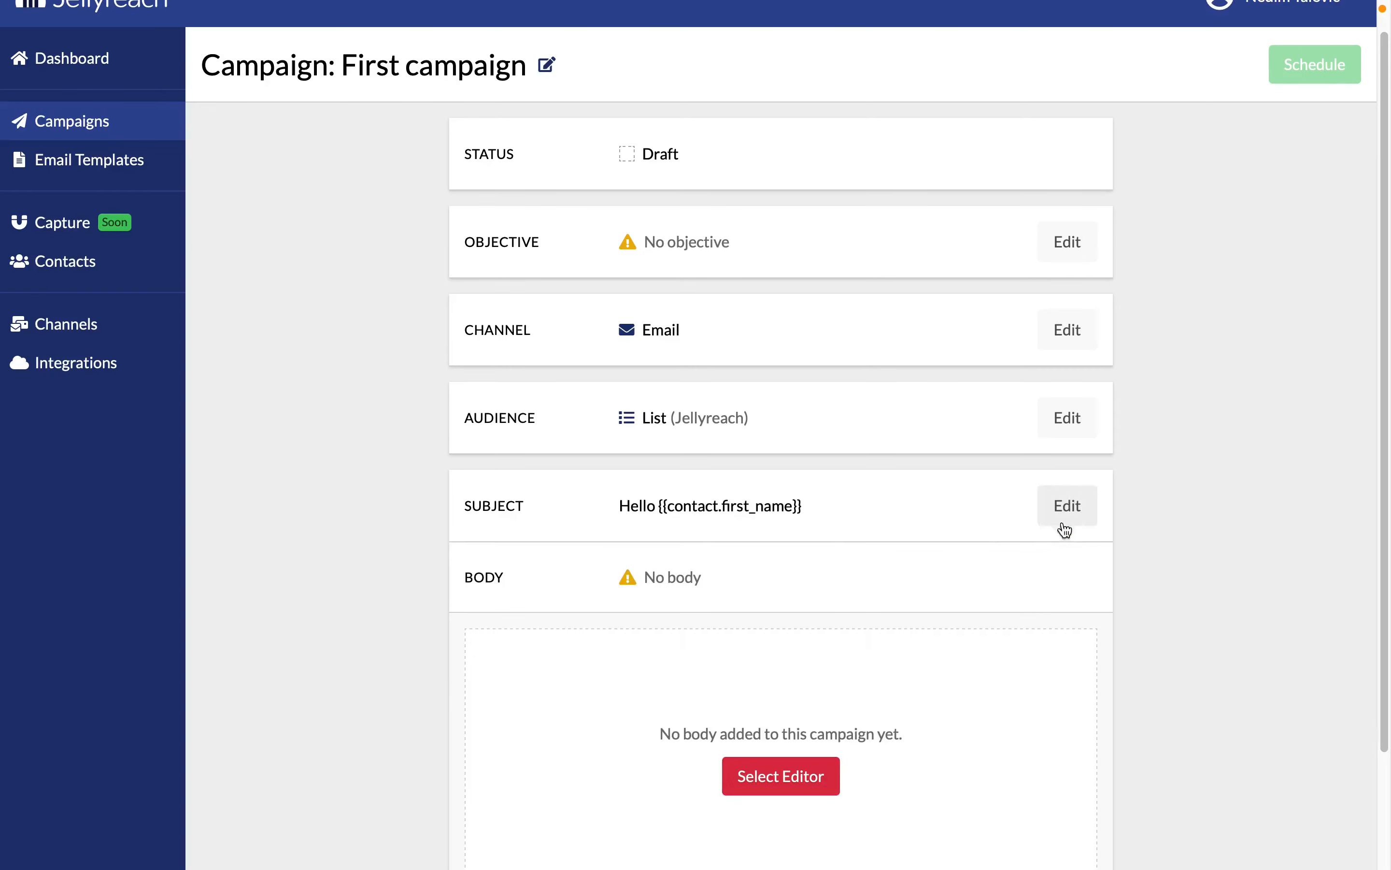
# Browse the pre-designed templates and start the campaign body from the Simple Text basic layout
pyautogui.scroll(-1, 774, 632)
pyautogui.click(775, 734)
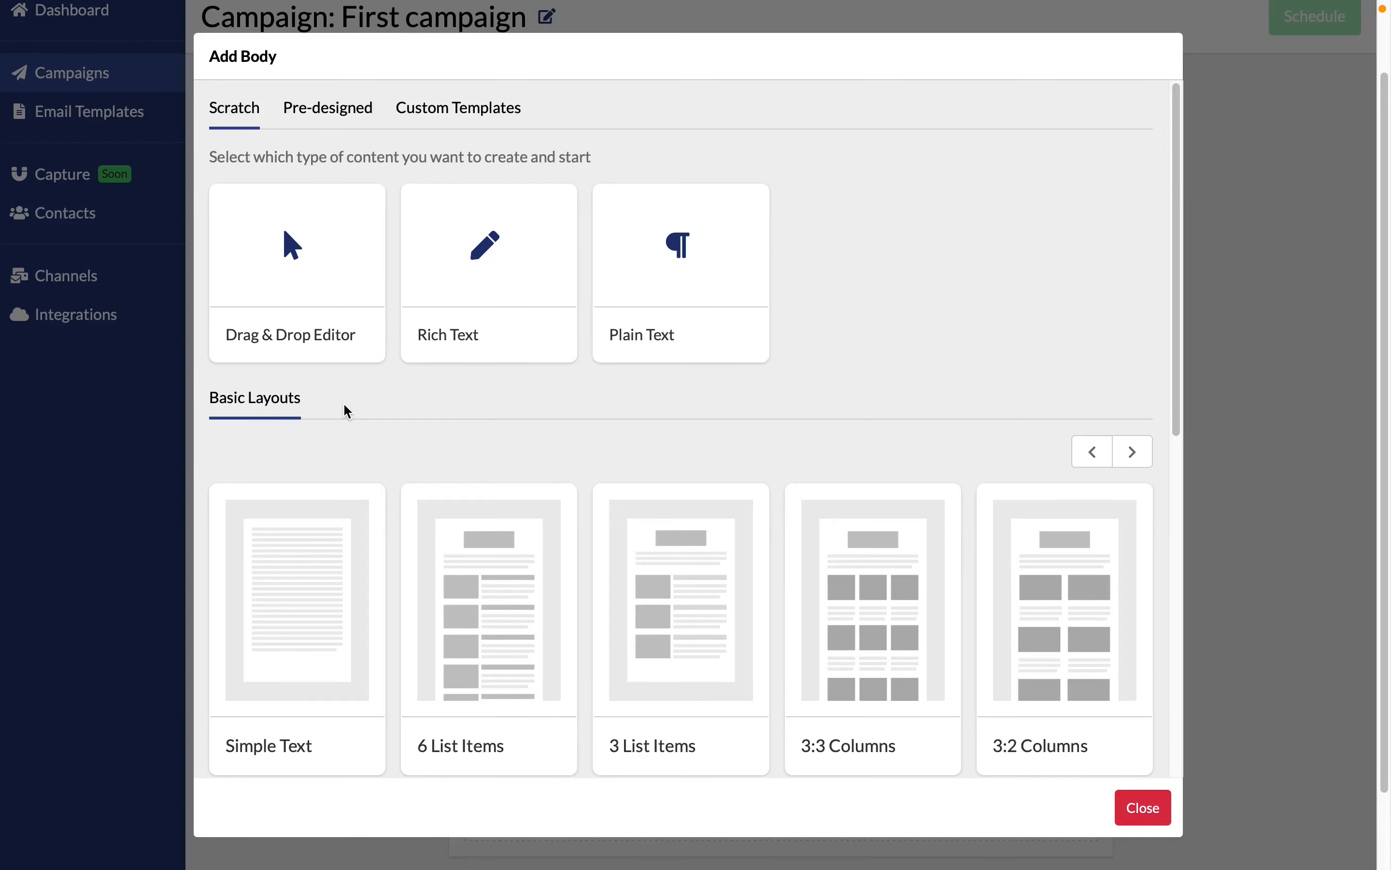
pyautogui.moveTo(1175, 390); pyautogui.dragTo(1189, 199)
pyautogui.click(330, 108)
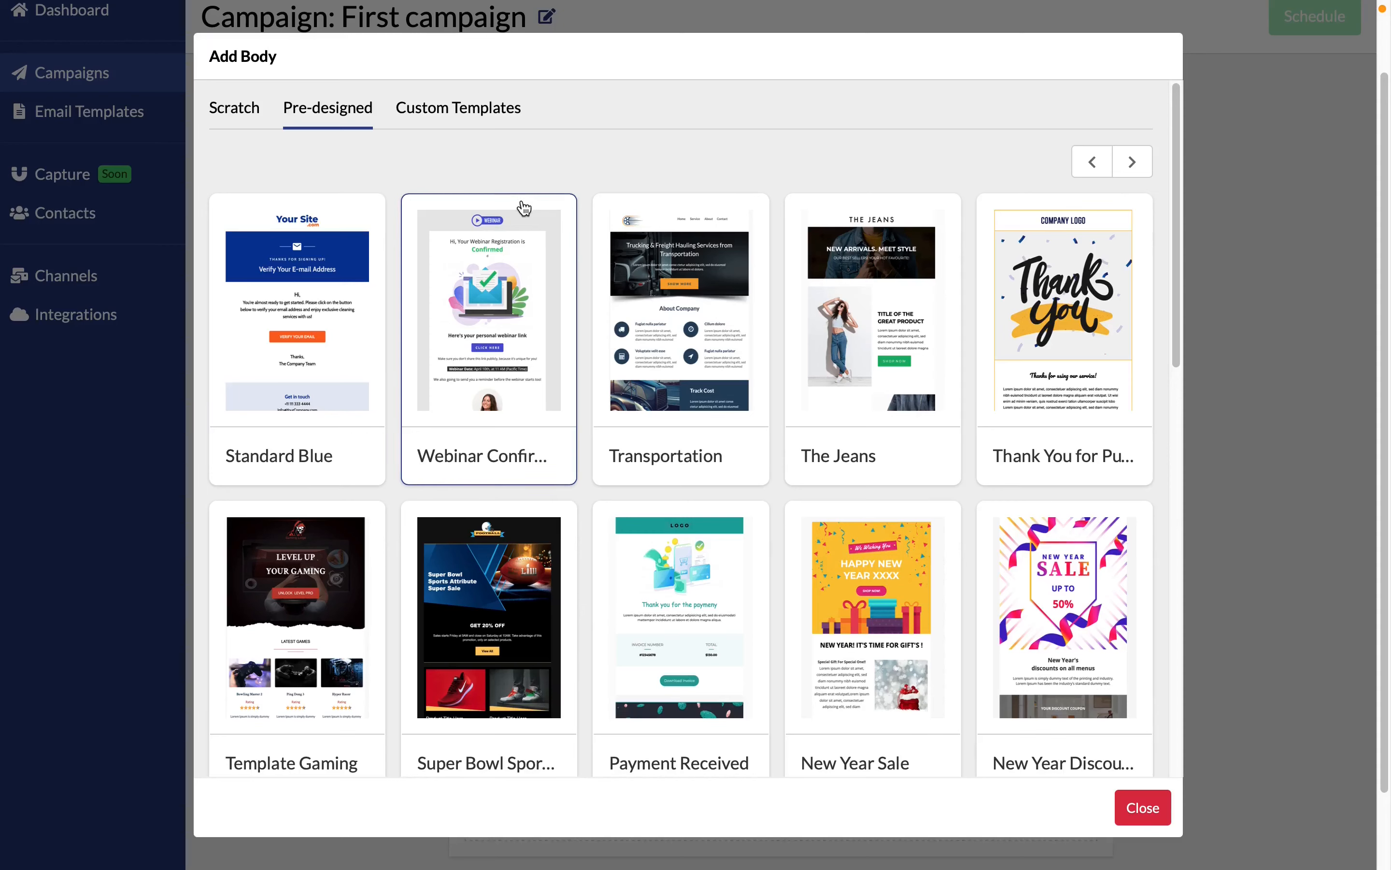
pyautogui.click(251, 114)
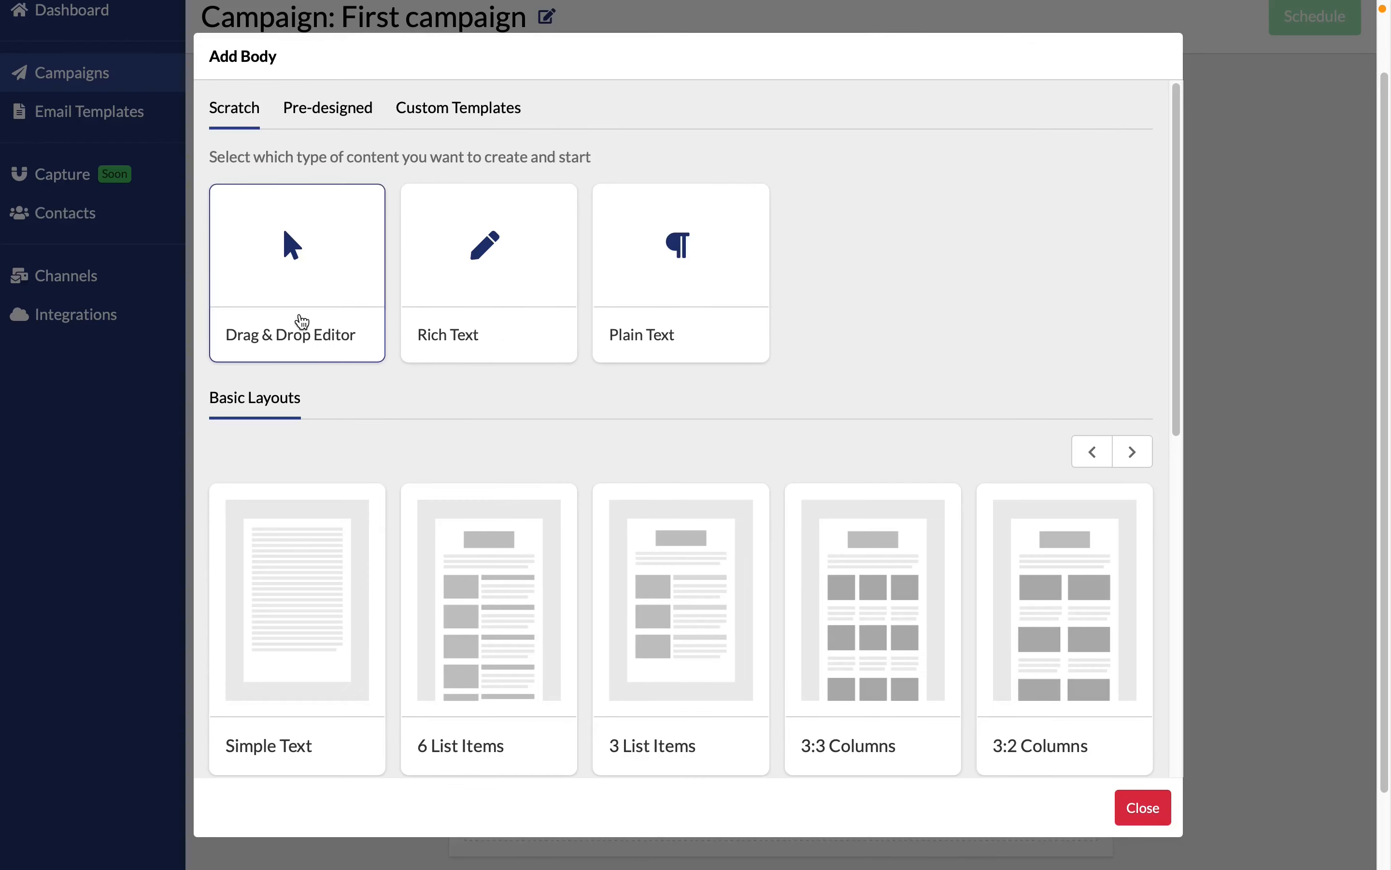
pyautogui.click(323, 549)
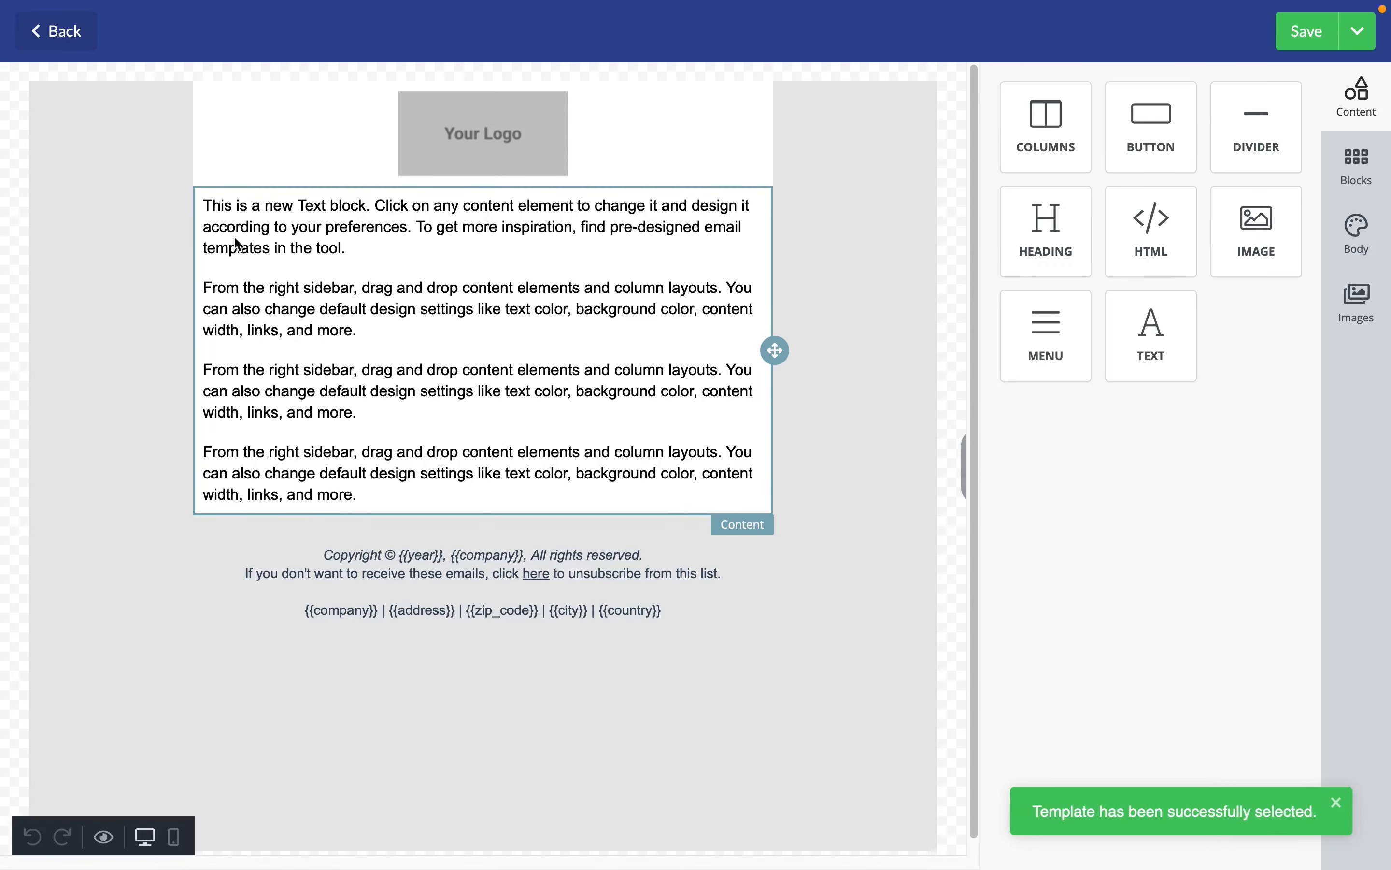
# Insert the greeting "Hi {{contact.first_name}}," above the email's text and make the sentence "This is a new Text block" bold
pyautogui.click(210, 211)
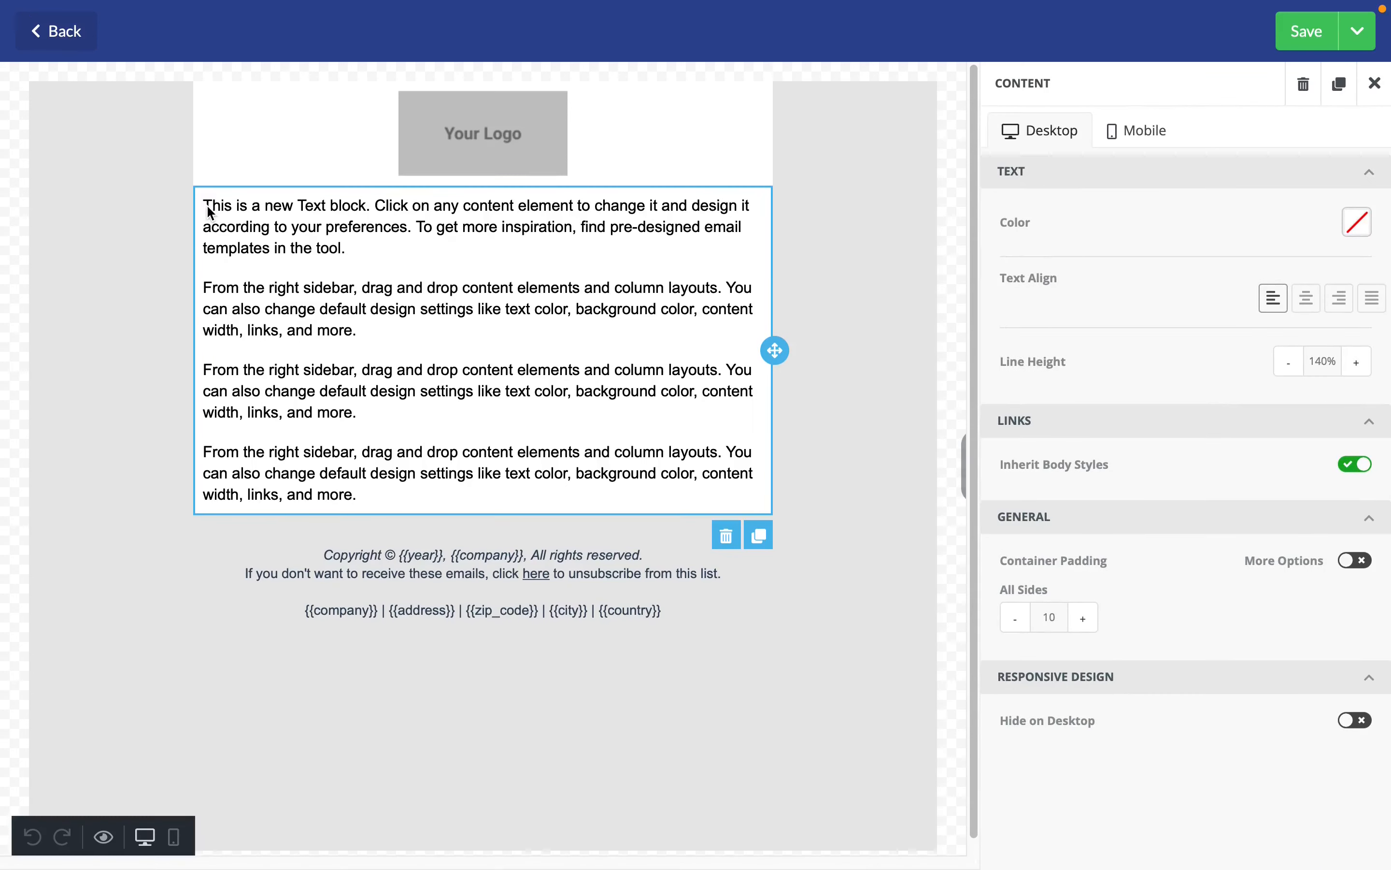
pyautogui.doubleClick(214, 208)
pyautogui.press('Left')
pyautogui.press('Return')
pyautogui.write('Hi {[conta')
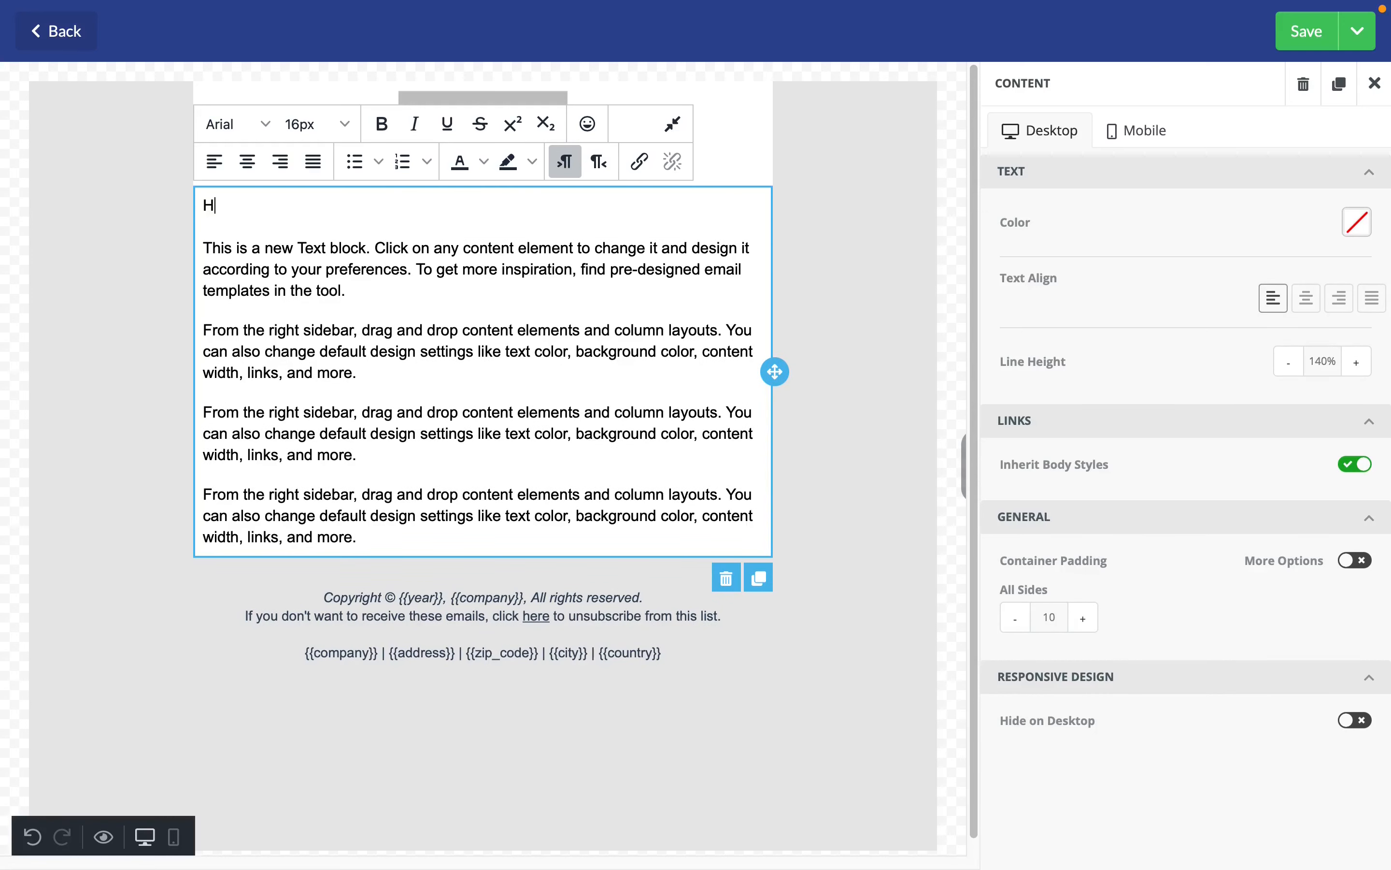
pyautogui.press('BackSpace')
pyautogui.press('BackSpace')
pyautogui.press('BackSpace')
pyautogui.press('BackSpace')
pyautogui.press('BackSpace')
pyautogui.press('BackSpace')
pyautogui.write('{contact.first_name}},')
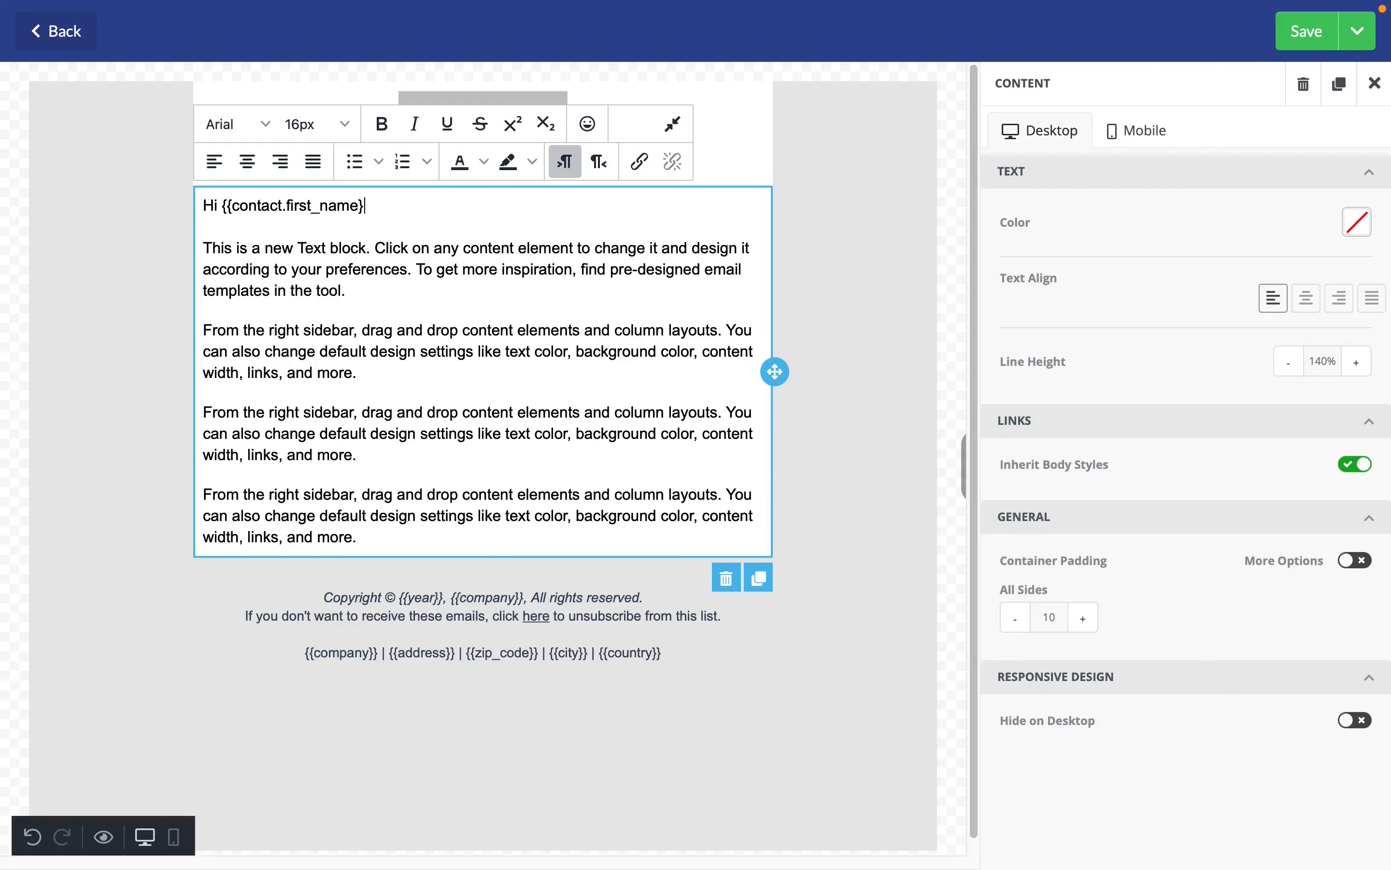
pyautogui.click(1316, 48)
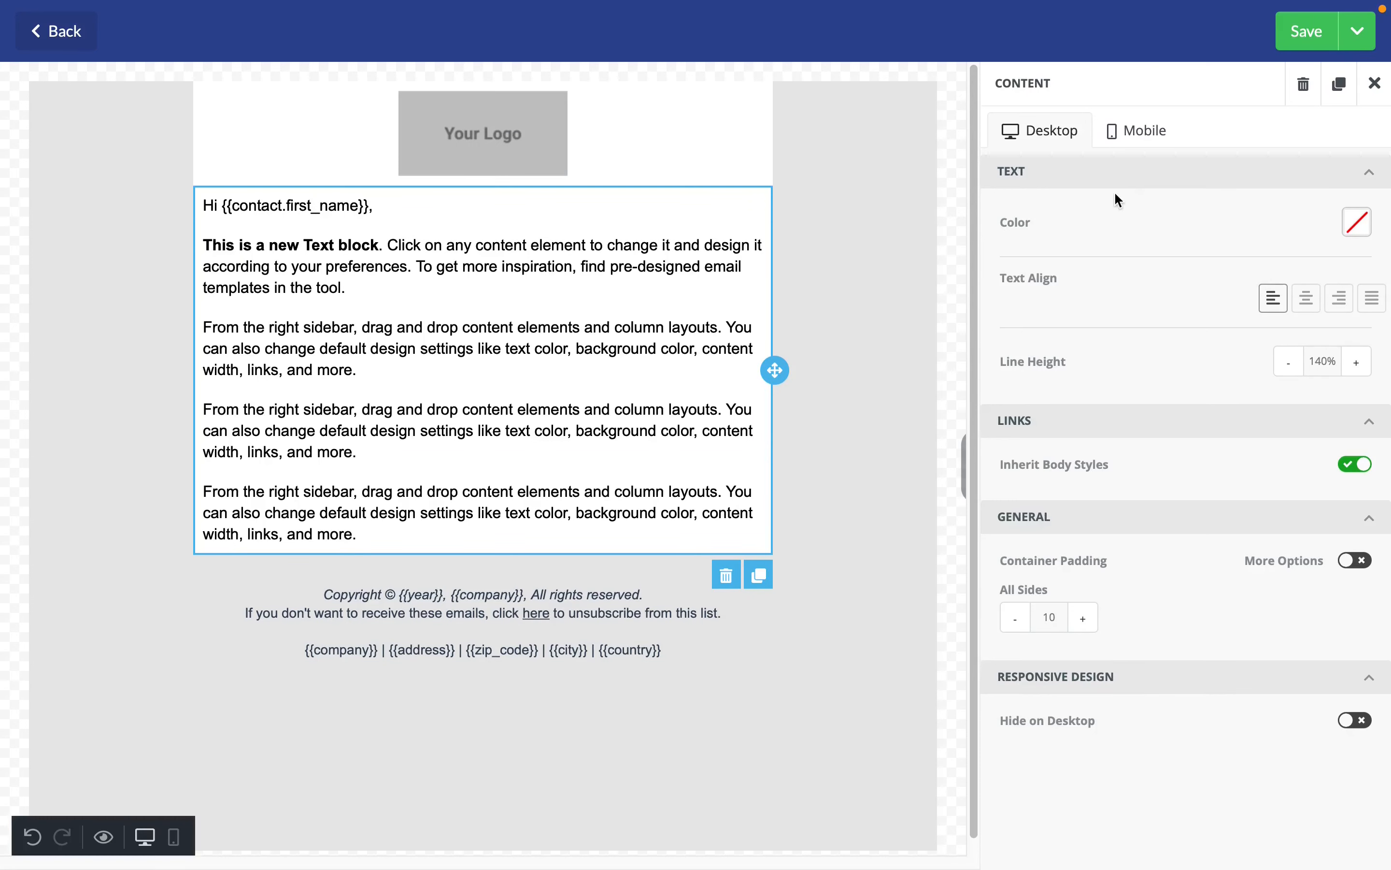
# Add a button below the email's text block and save the body, returning to the campaign overview
pyautogui.click(1376, 84)
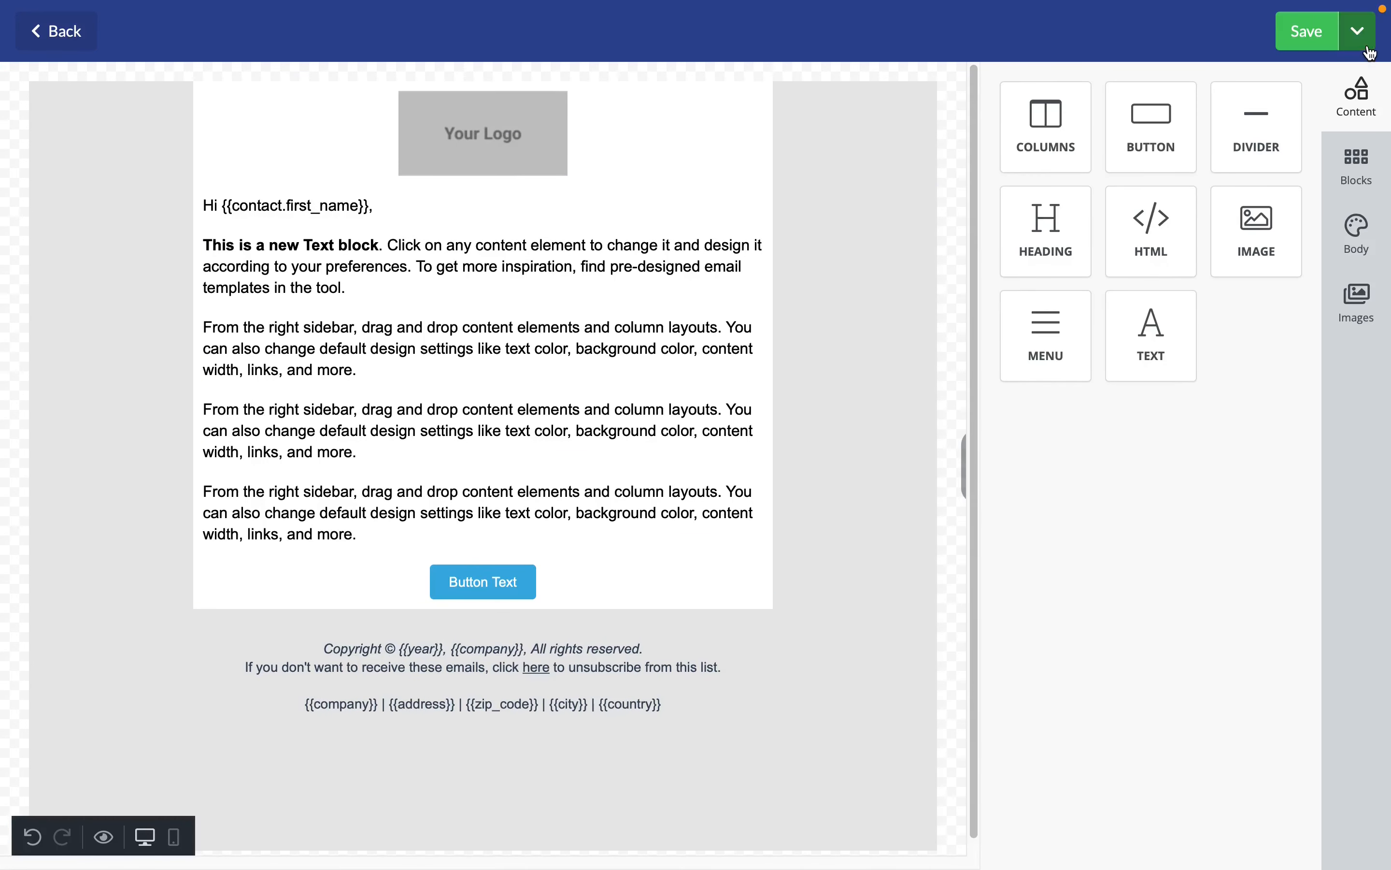
pyautogui.click(1357, 31)
pyautogui.click(1332, 117)
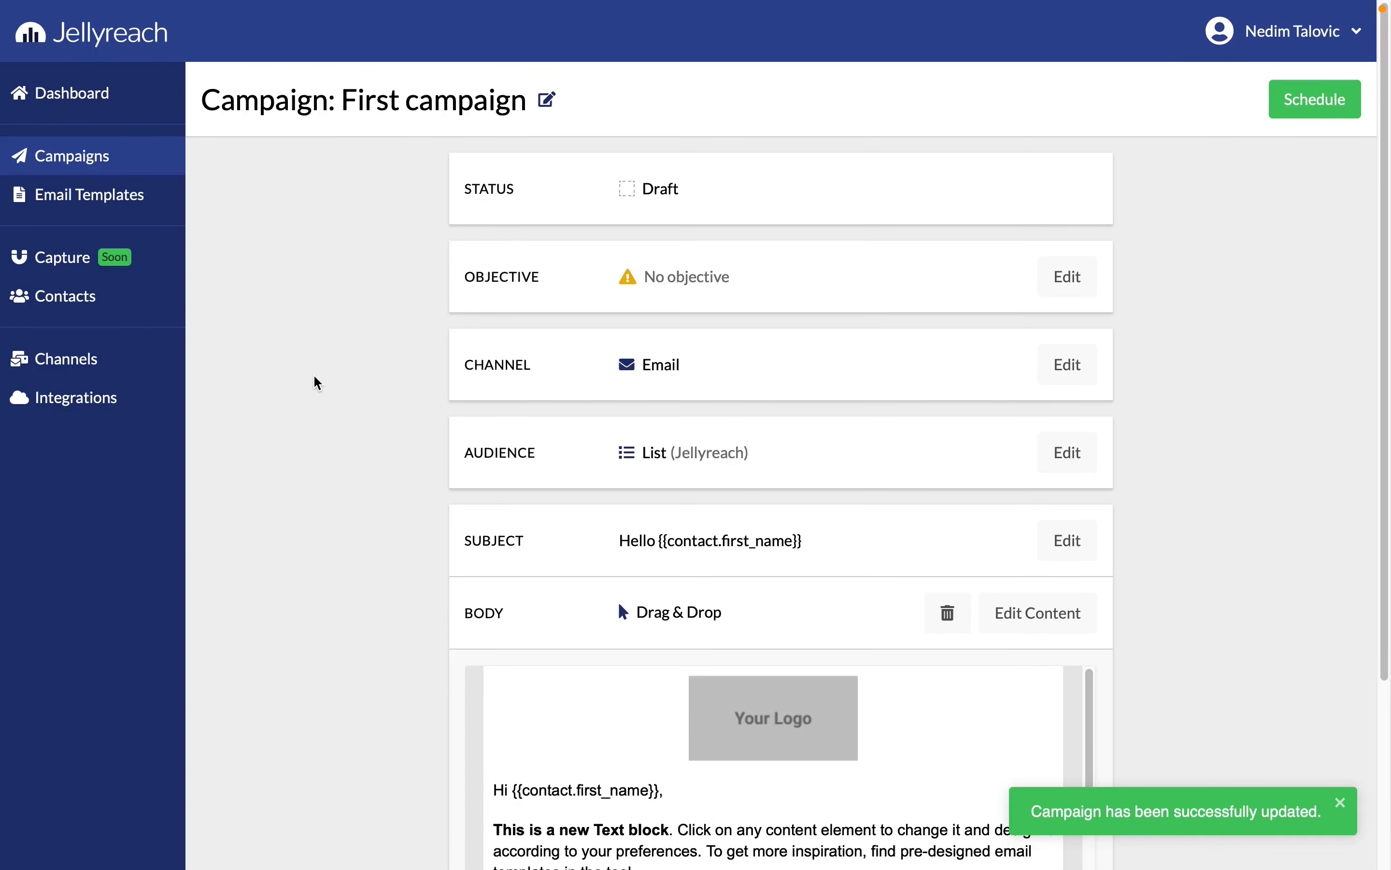
# Include UTM tracking parameters in the campaign's tracking settings and save them
pyautogui.scroll(-5, 315, 375)
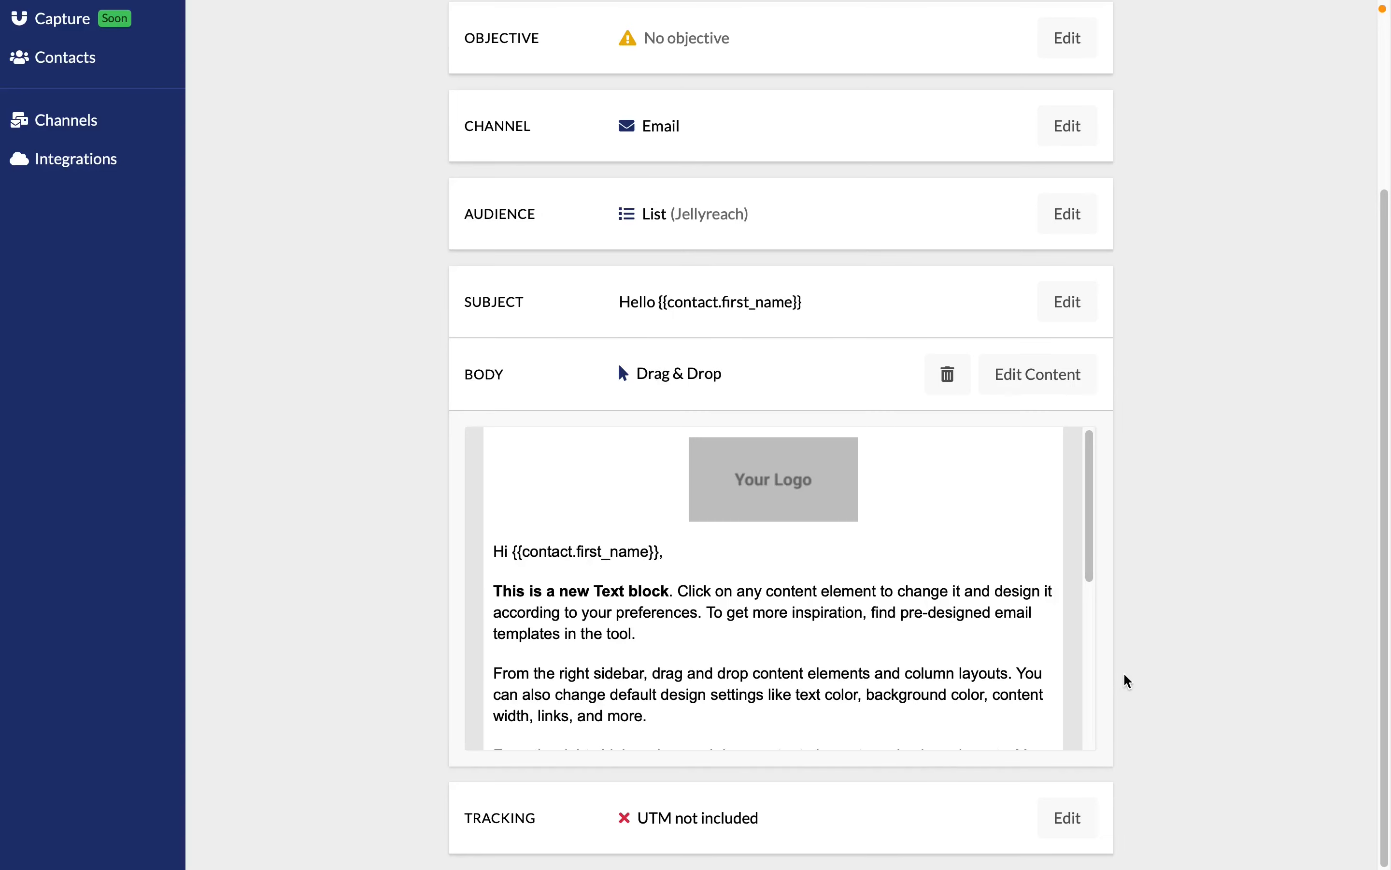
pyautogui.click(1058, 828)
pyautogui.click(1071, 803)
pyautogui.scroll(-2, 1150, 710)
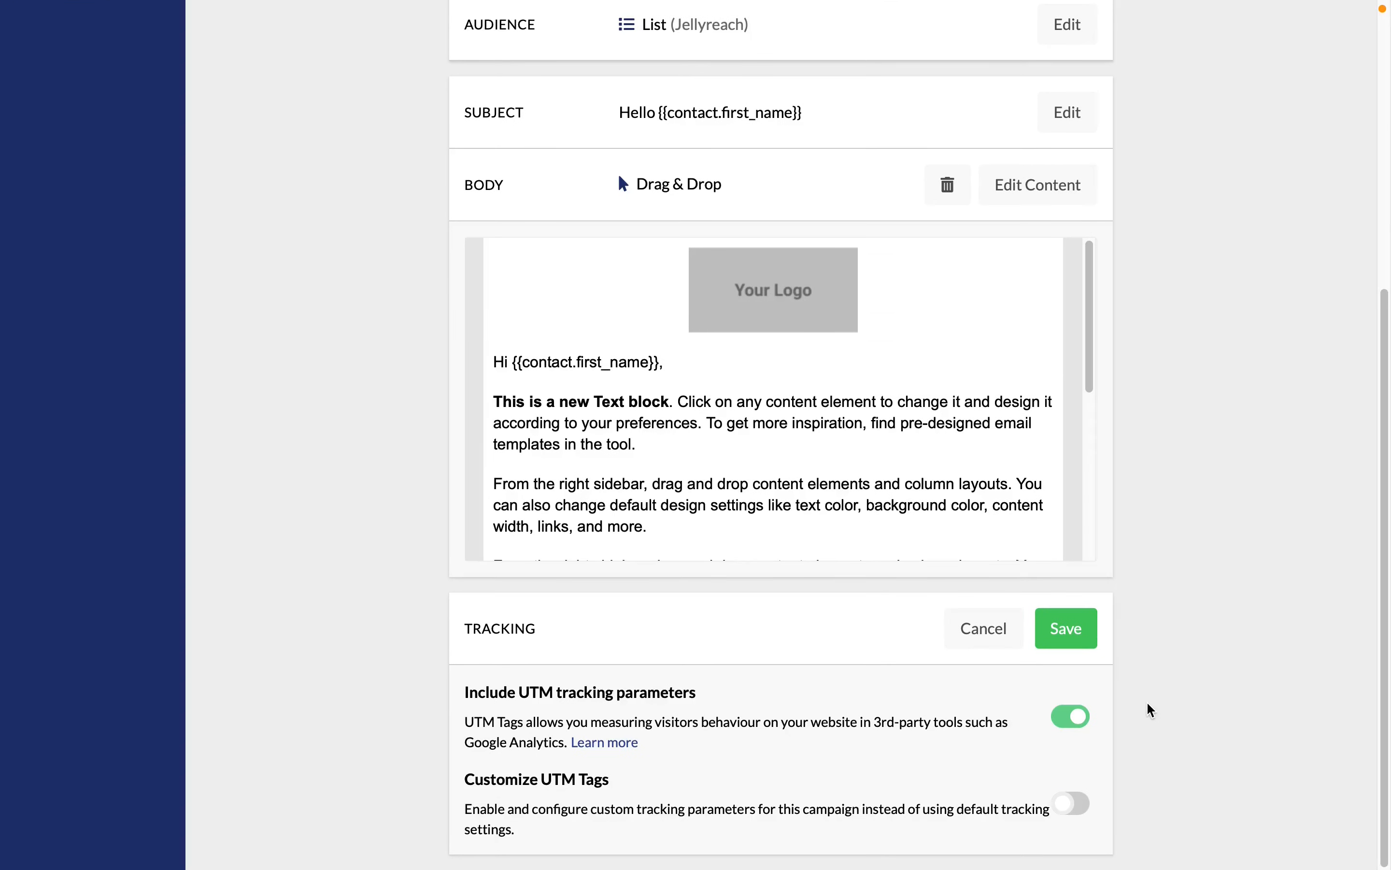
pyautogui.click(1080, 630)
# Schedule First campaign for sending with the Now option
pyautogui.scroll(5, 1291, 637)
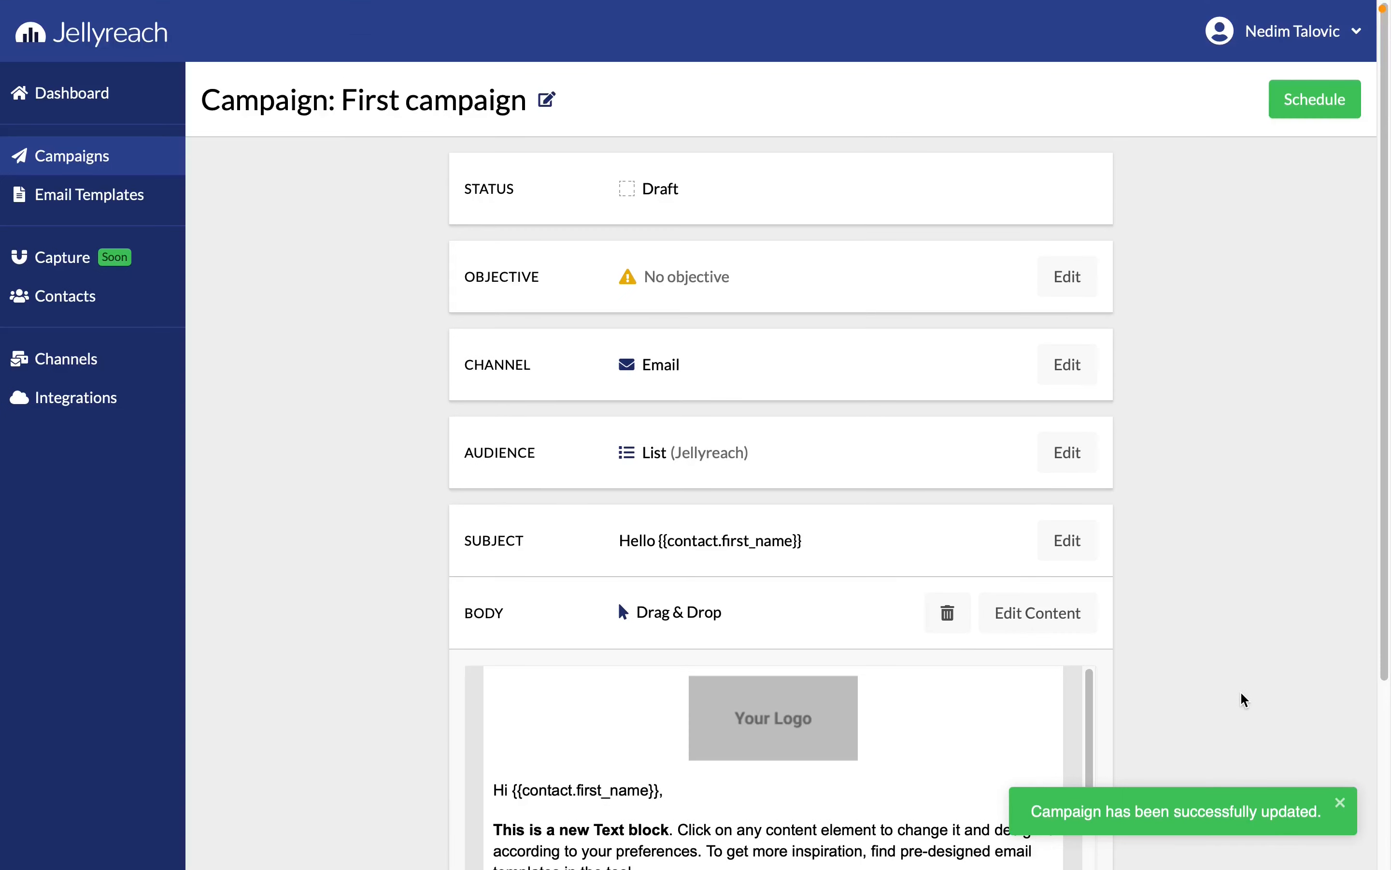
pyautogui.click(1301, 102)
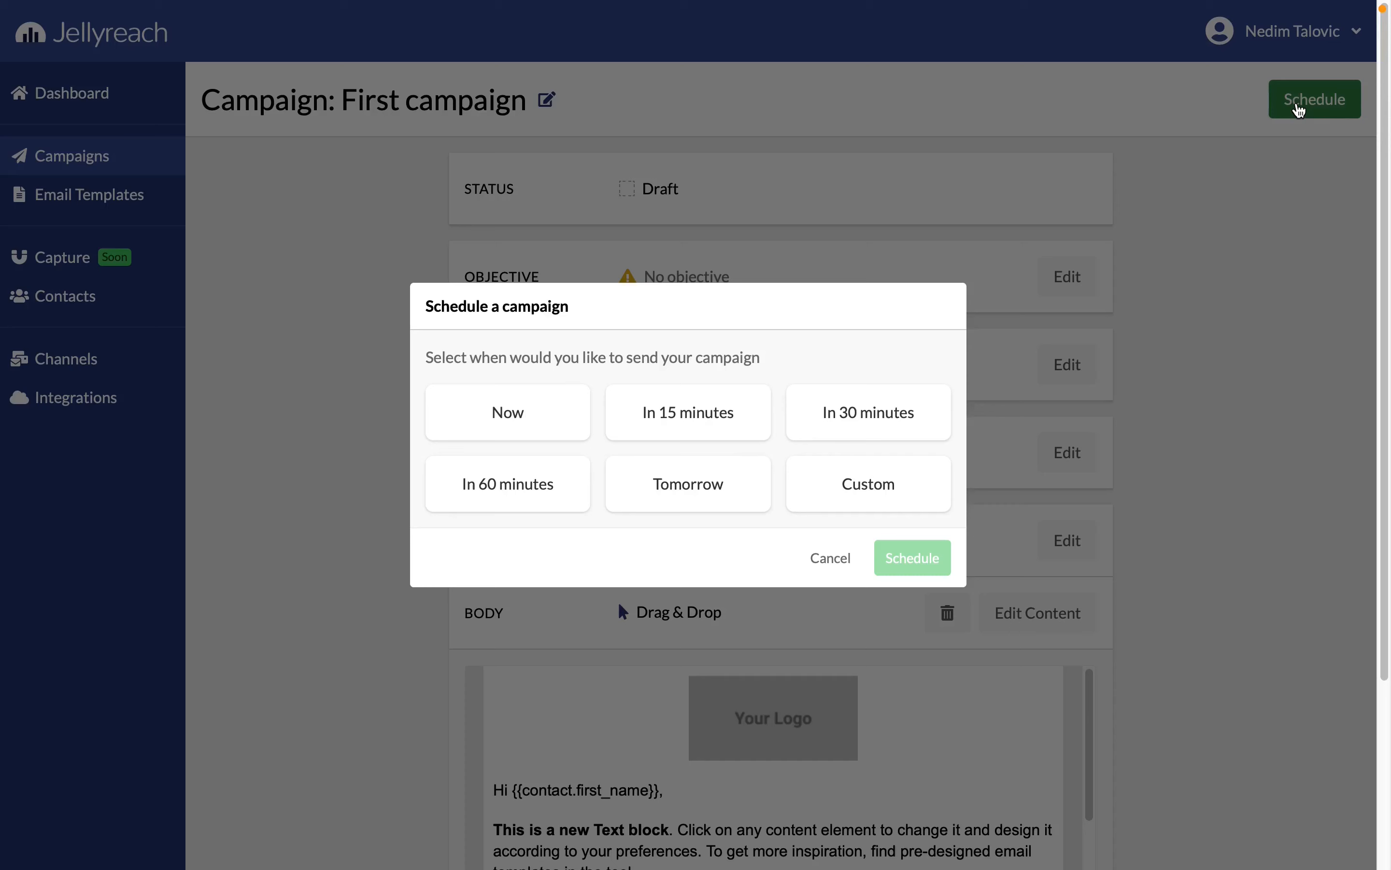
pyautogui.click(484, 408)
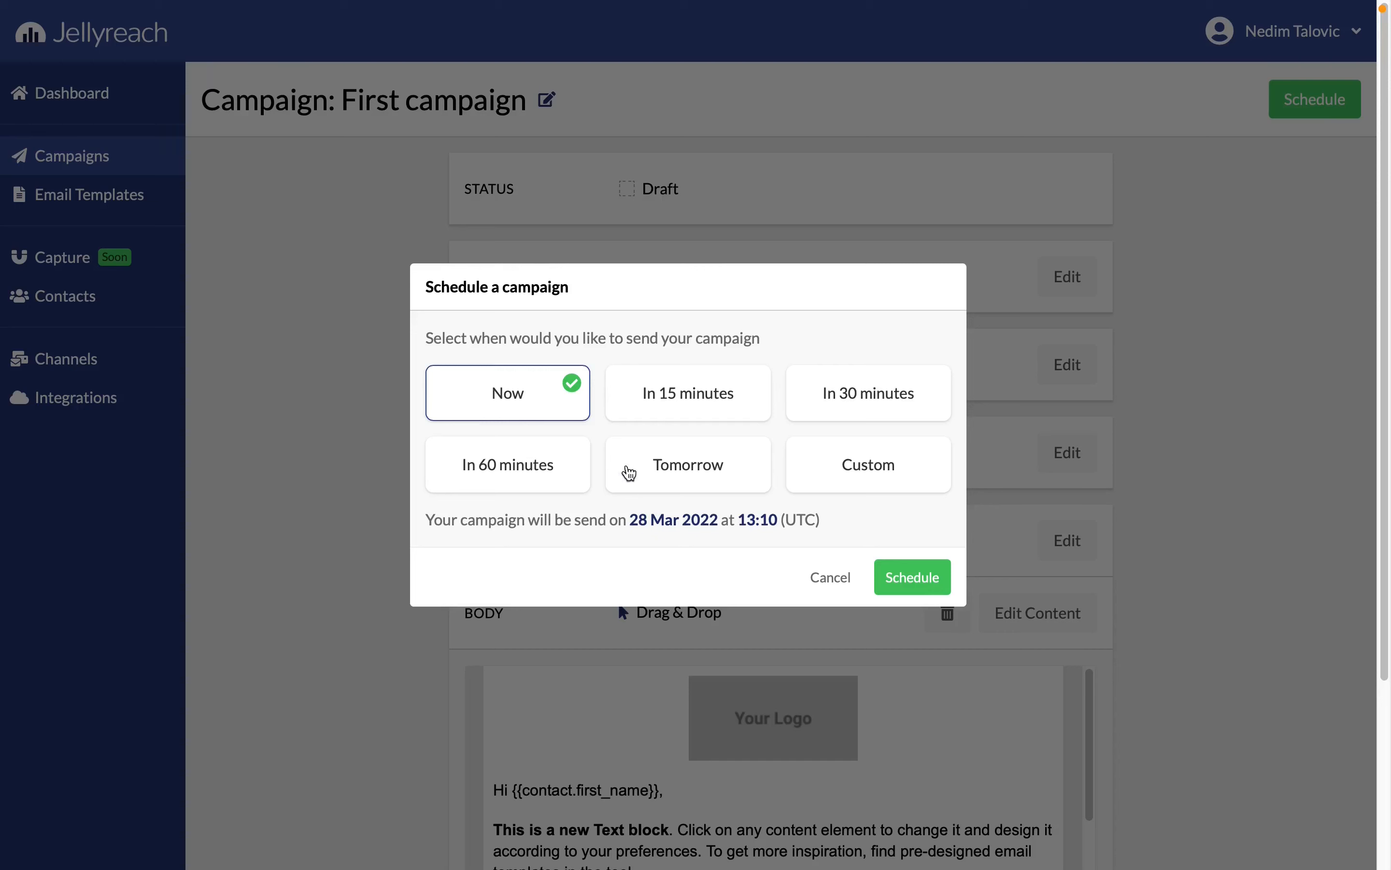
pyautogui.click(919, 583)
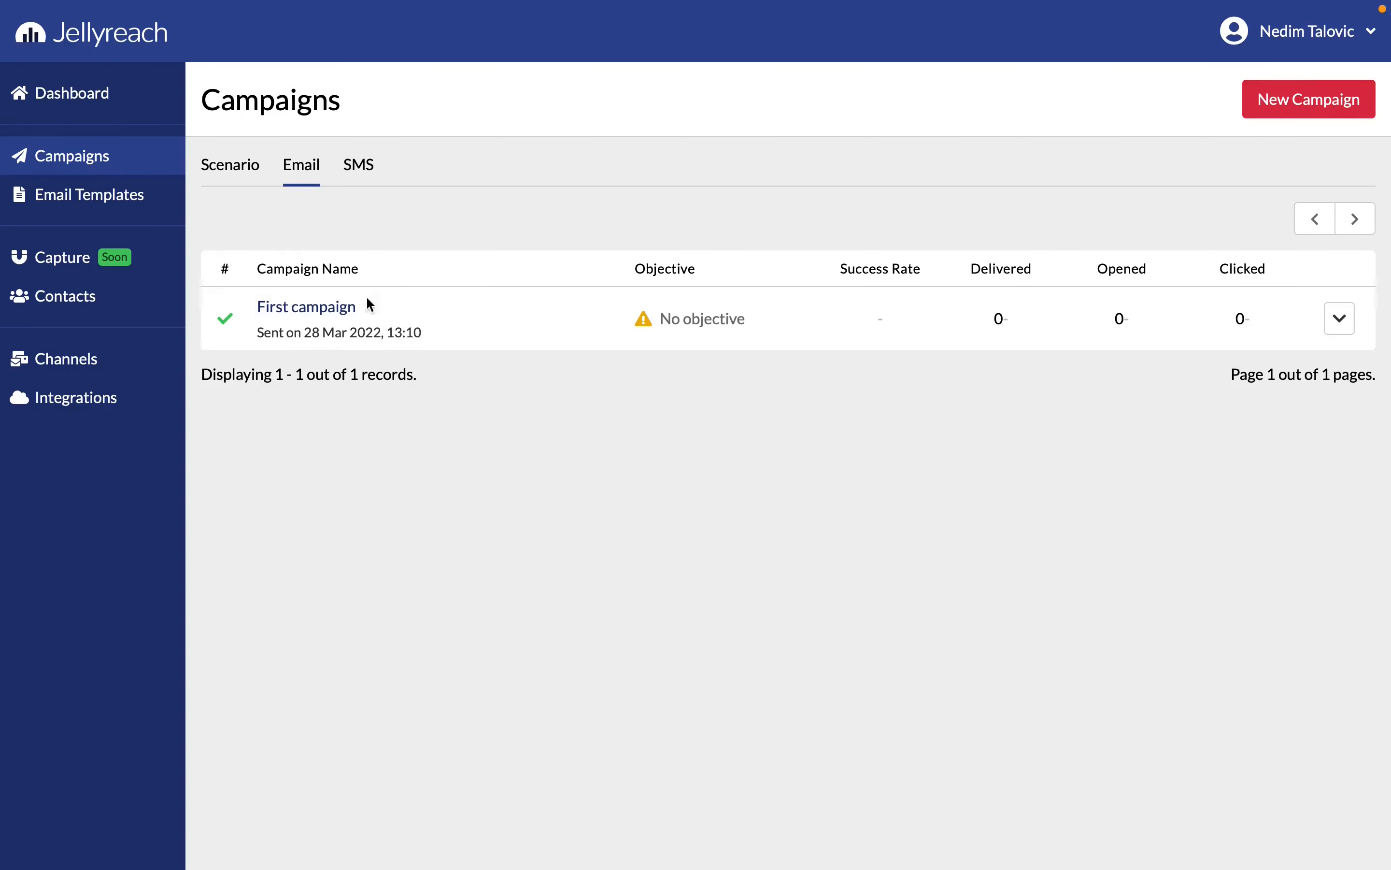
# Review the report of First campaign, checking its sent and delivered records and the overview
pyautogui.click(321, 308)
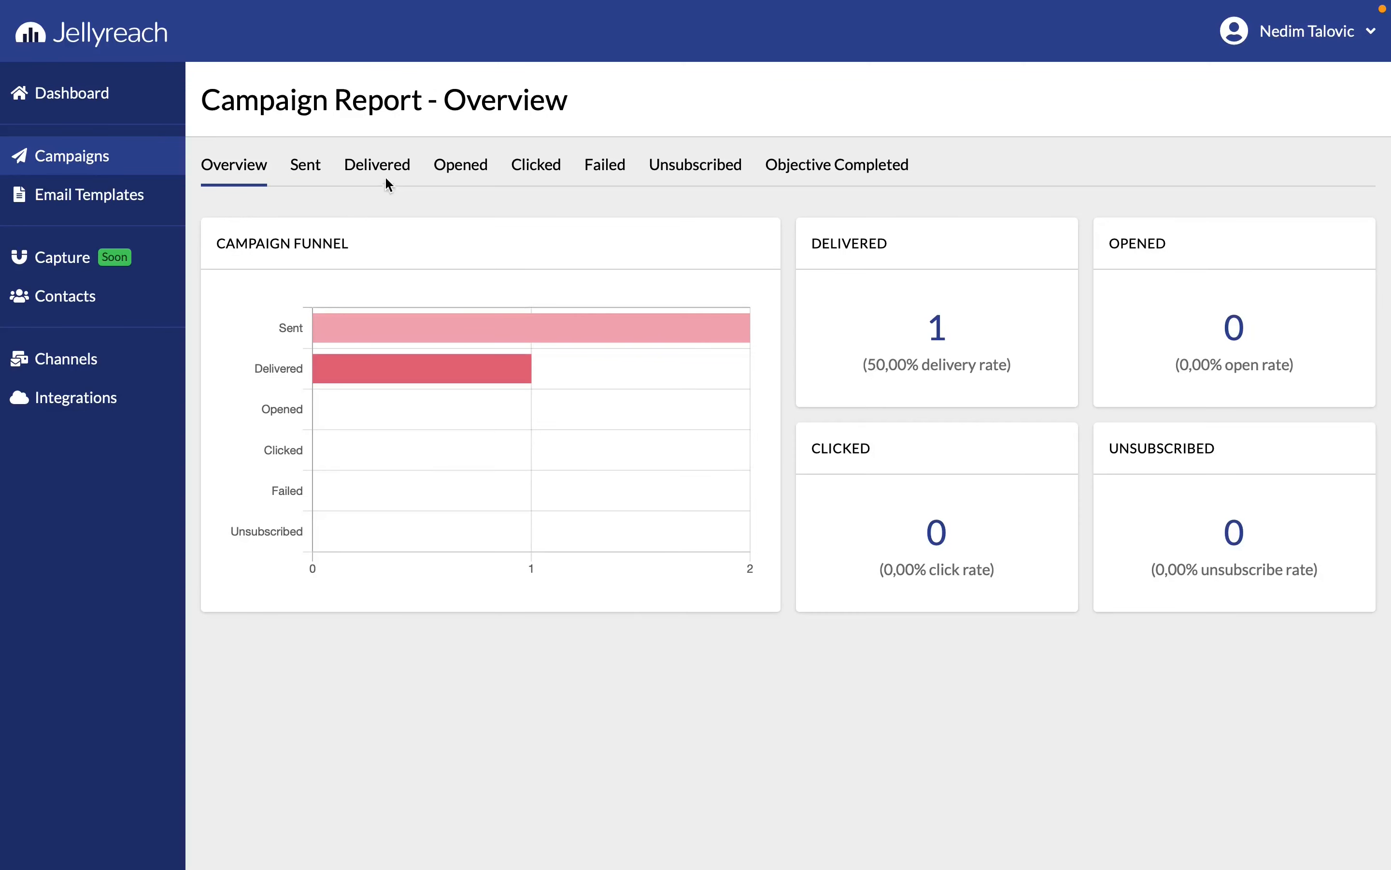
pyautogui.click(308, 174)
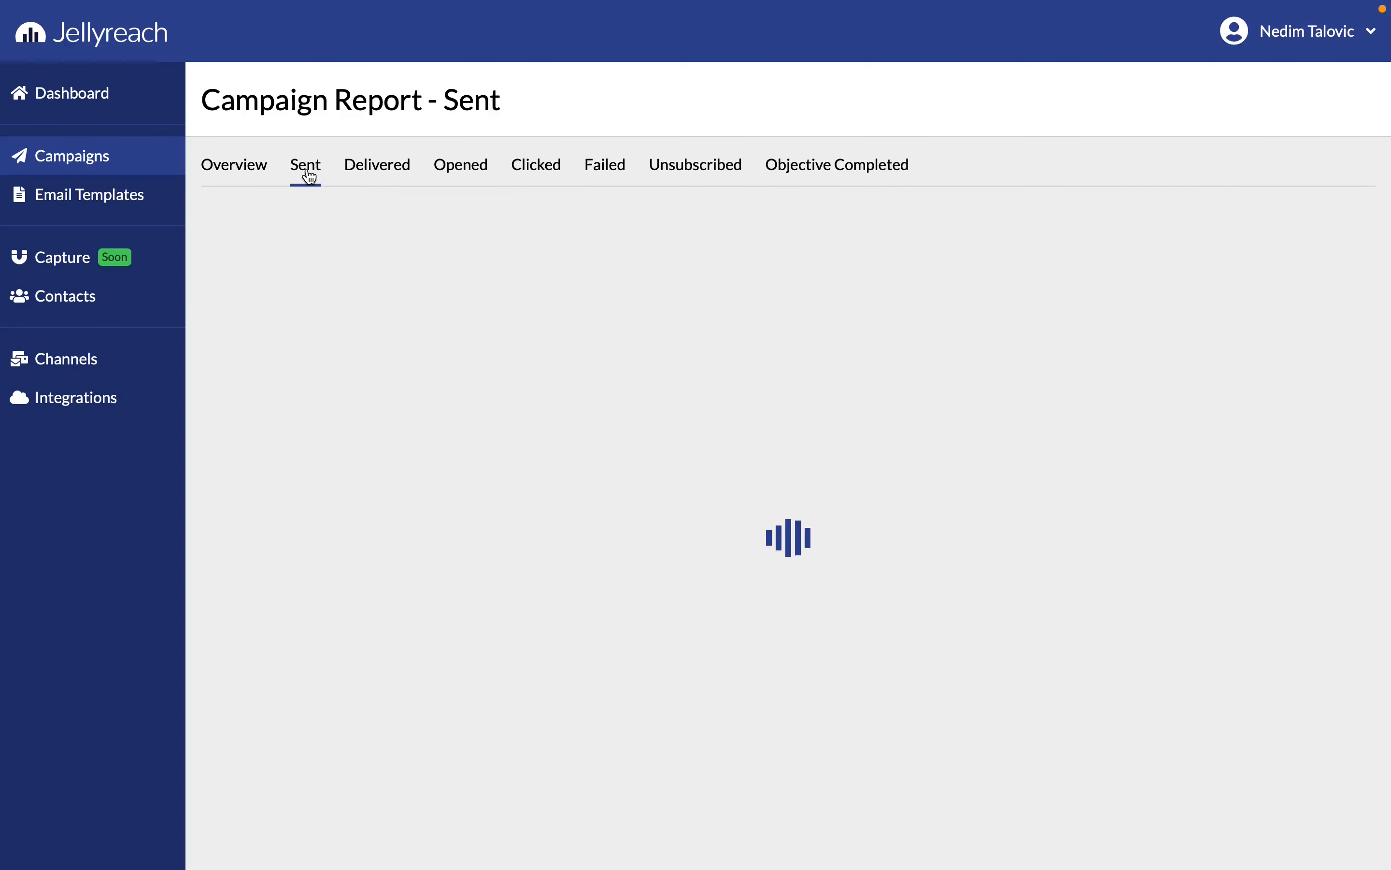
pyautogui.click(379, 170)
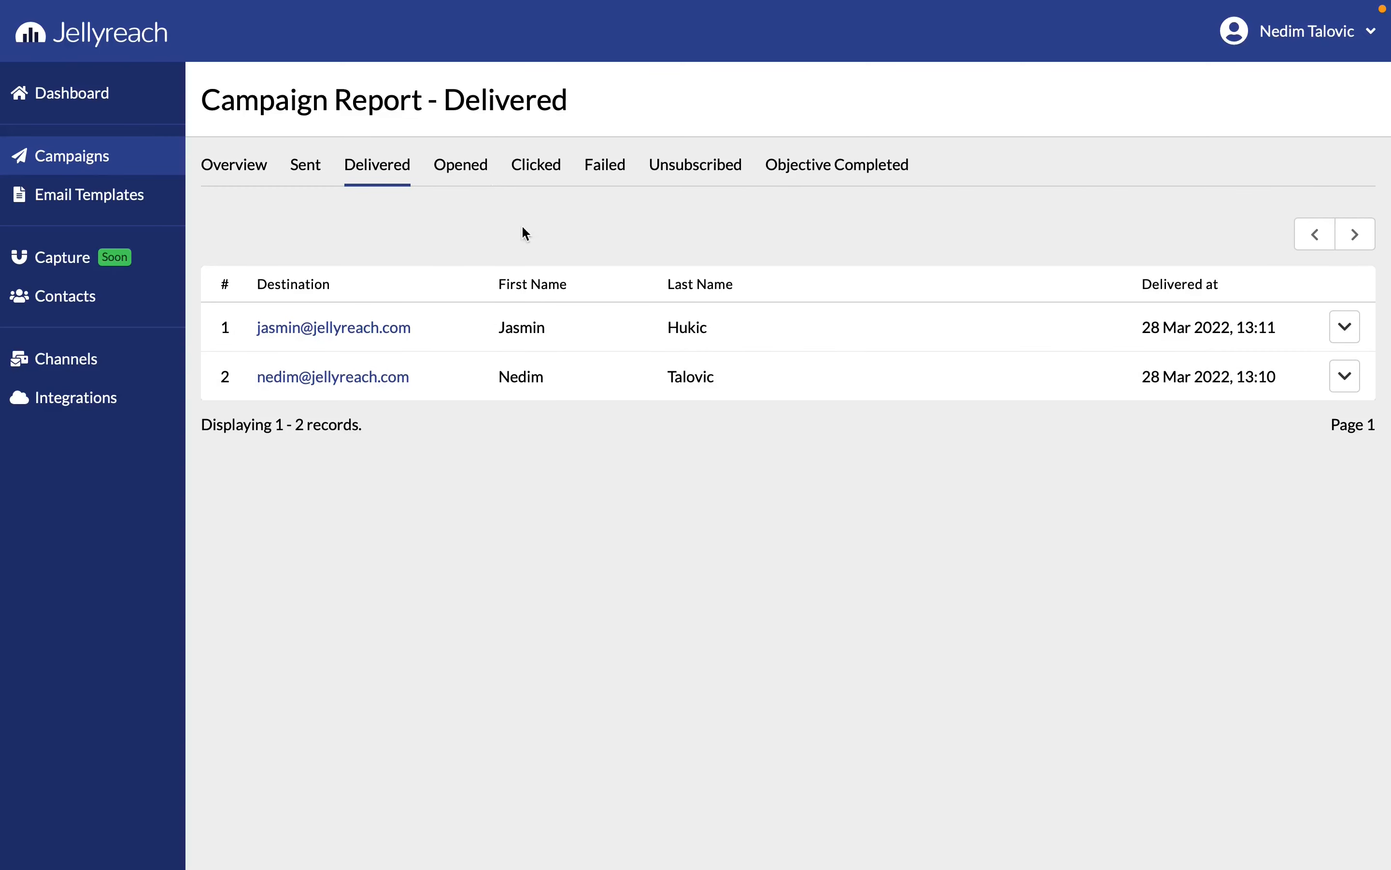
pyautogui.click(236, 171)
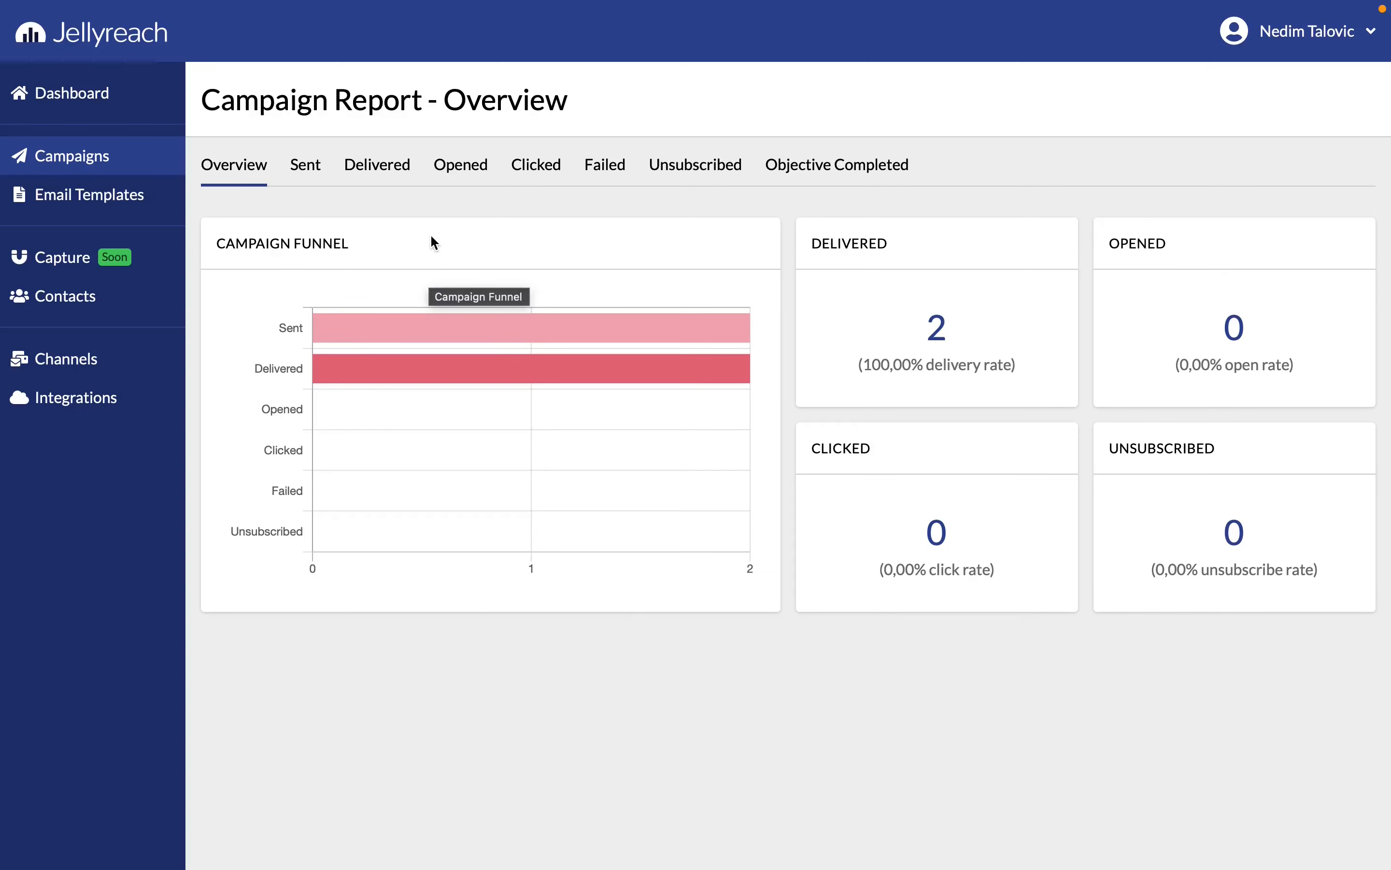
# Create a scenario campaign named "Welcome email" from scratch
pyautogui.click(141, 170)
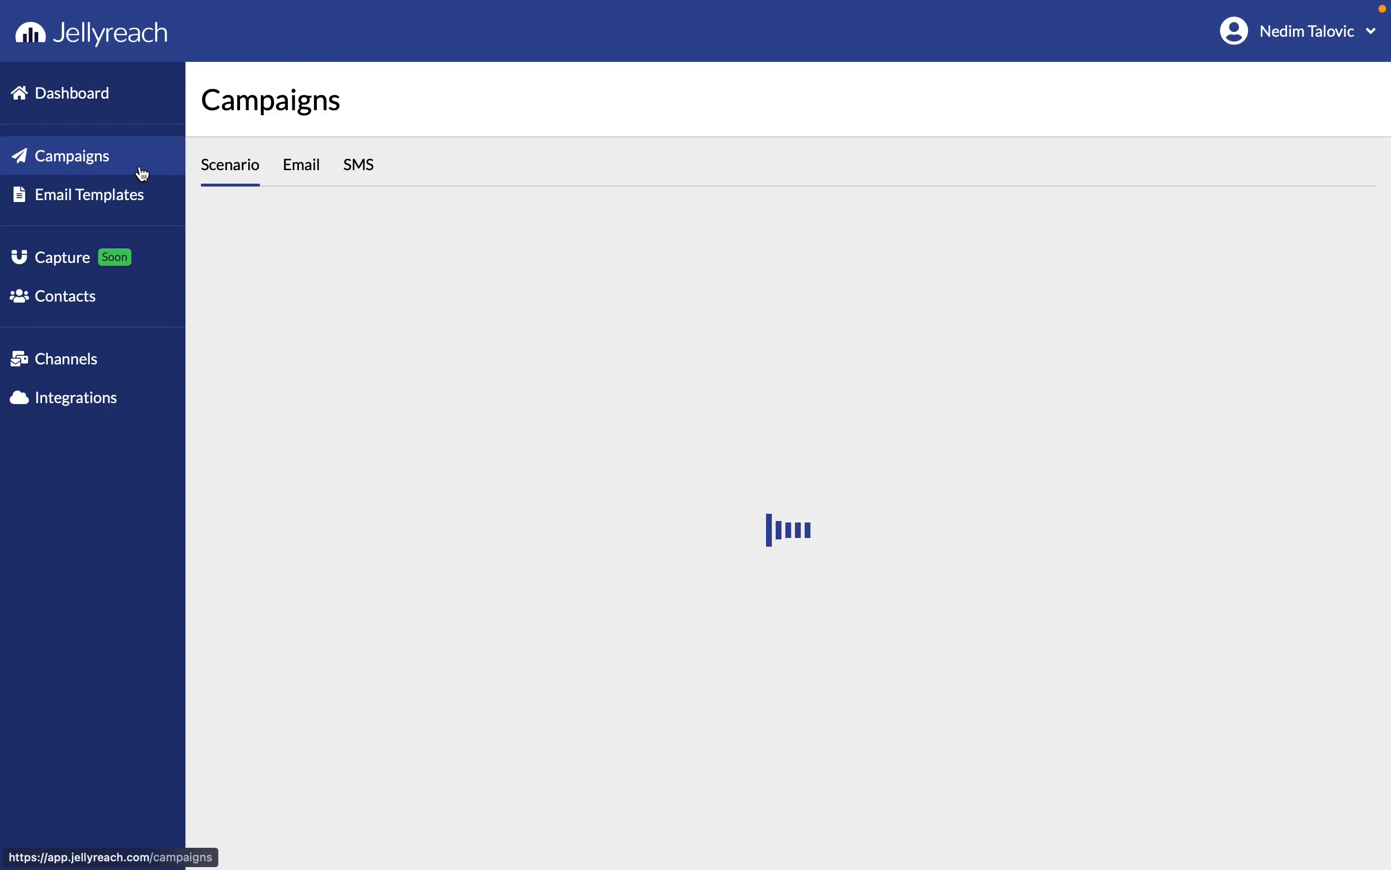
pyautogui.click(765, 494)
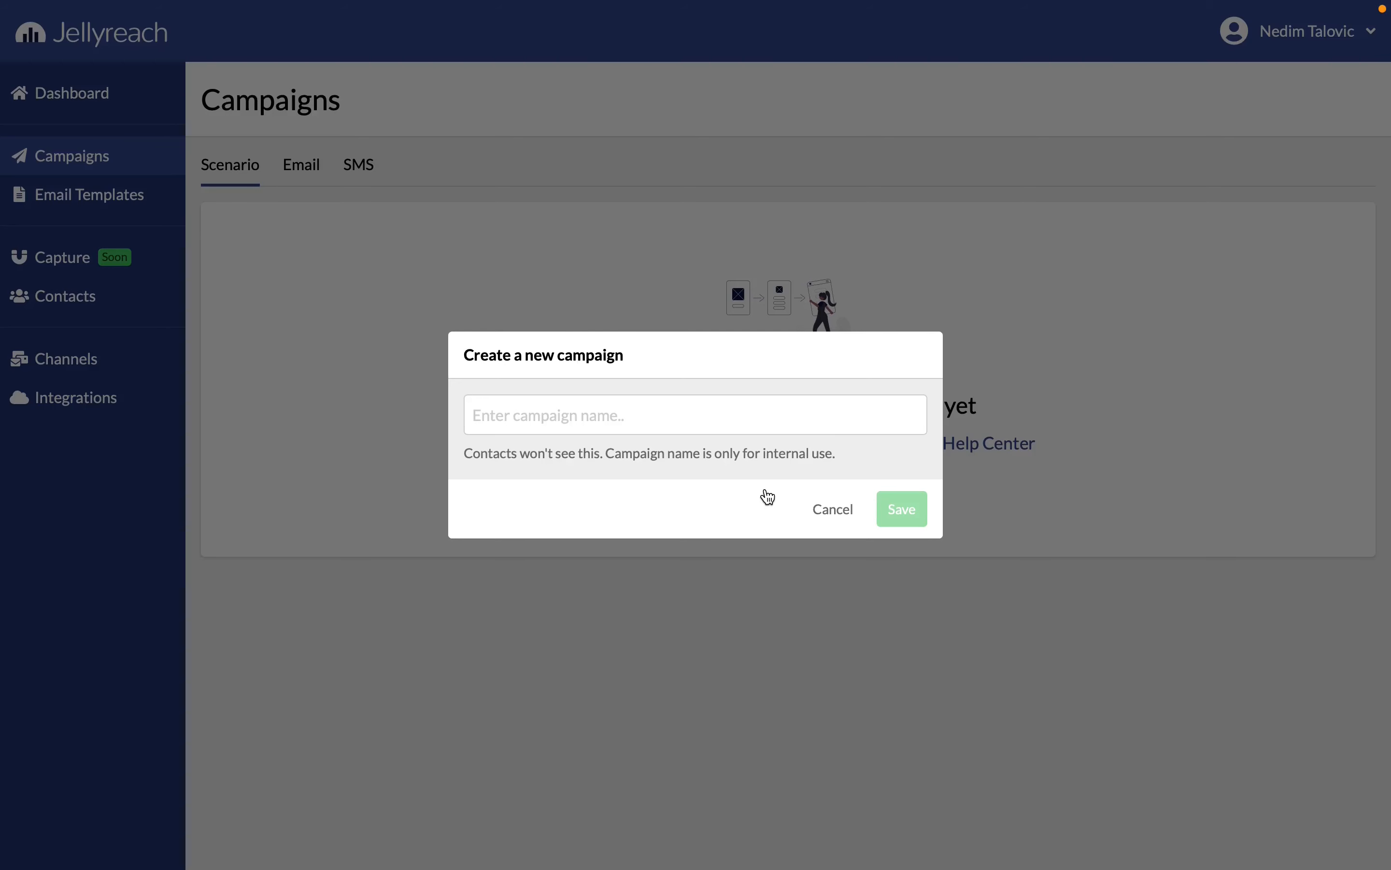
pyautogui.click(690, 411)
pyautogui.write('Welcome email')
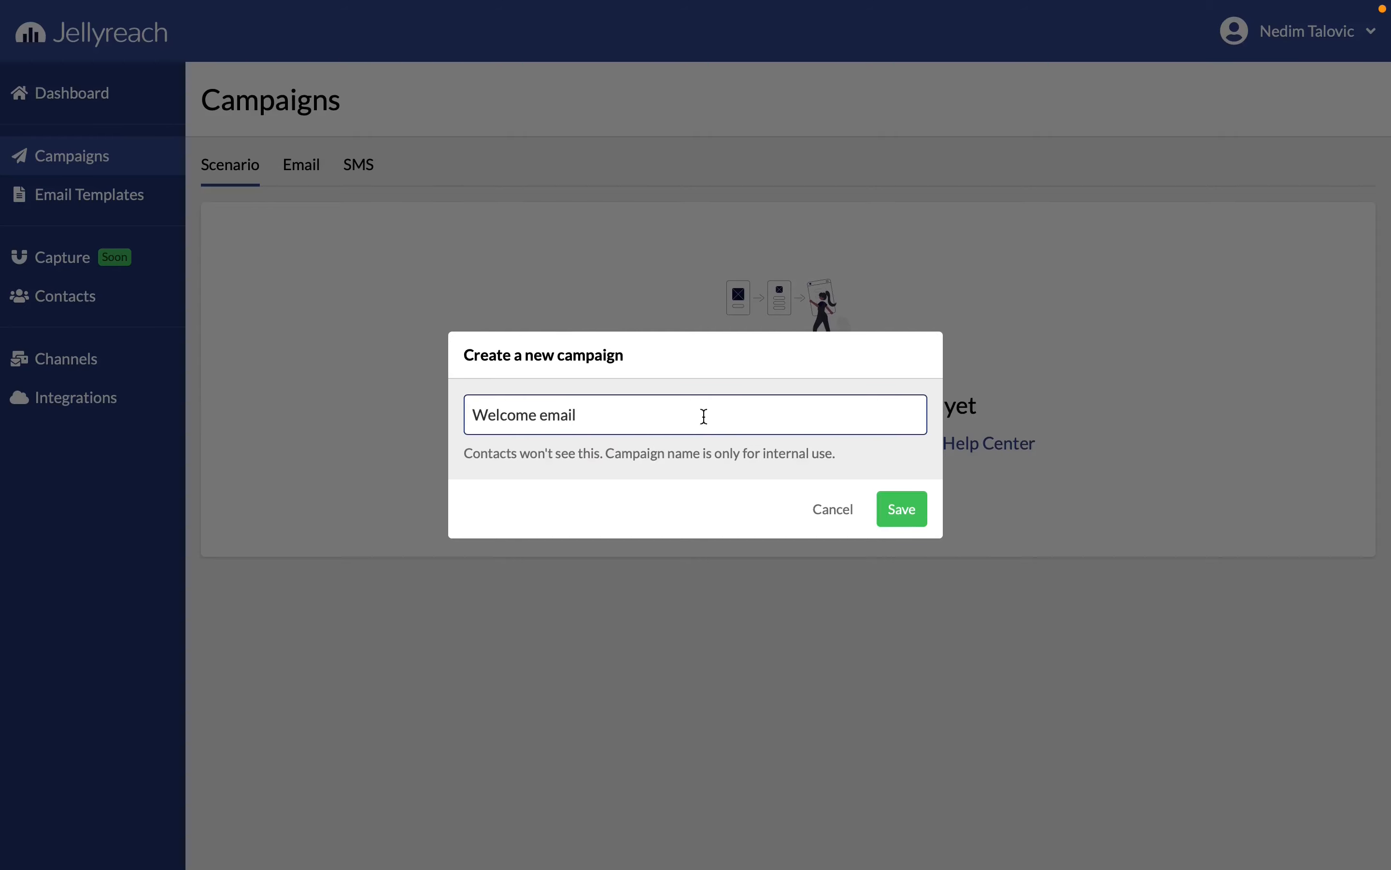
pyautogui.click(880, 505)
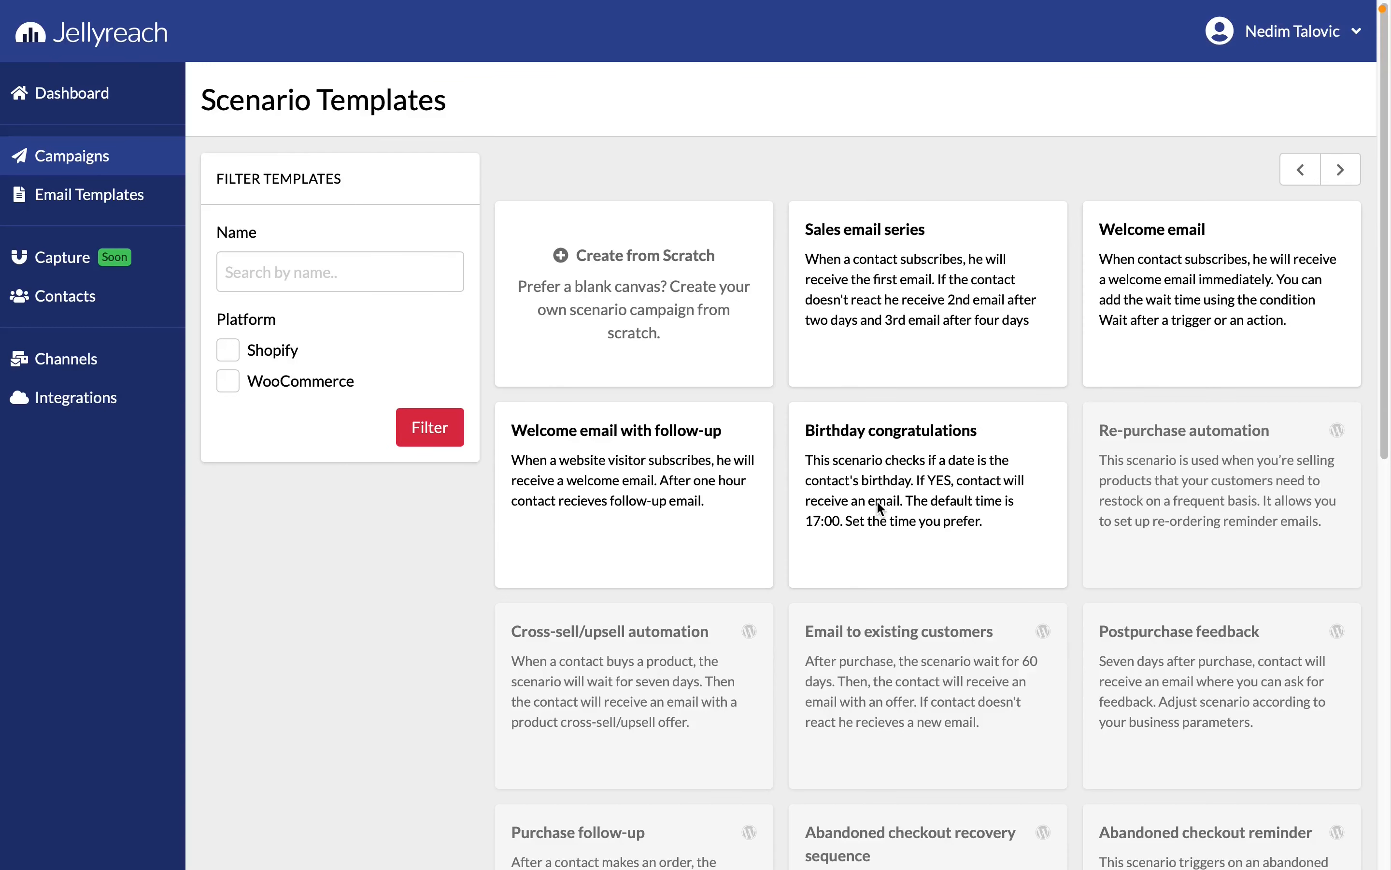
pyautogui.click(662, 329)
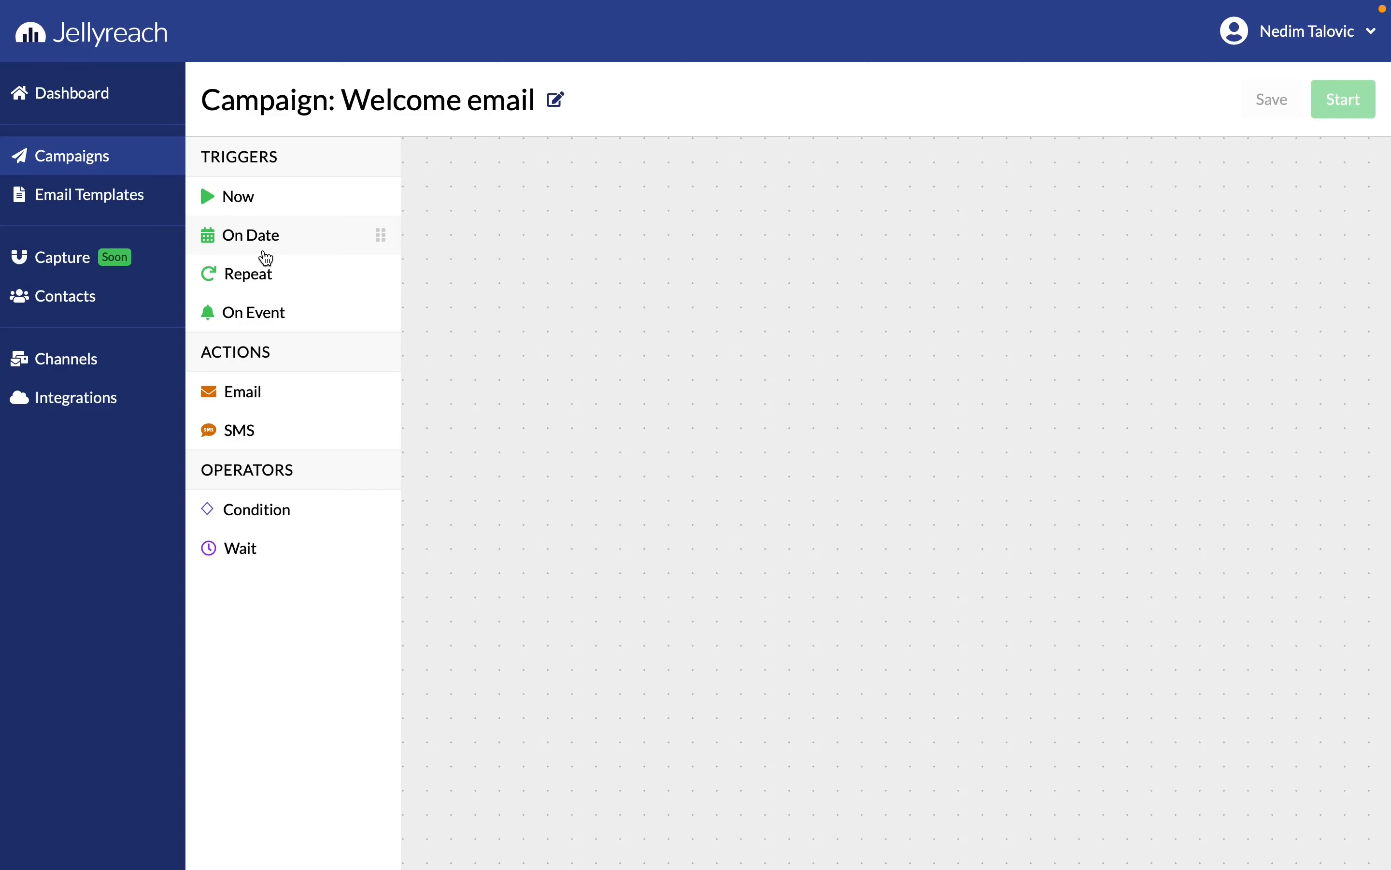
# Add an On Event trigger to the canvas and set its event to Contact Created
pyautogui.moveTo(262, 315); pyautogui.dragTo(483, 280)
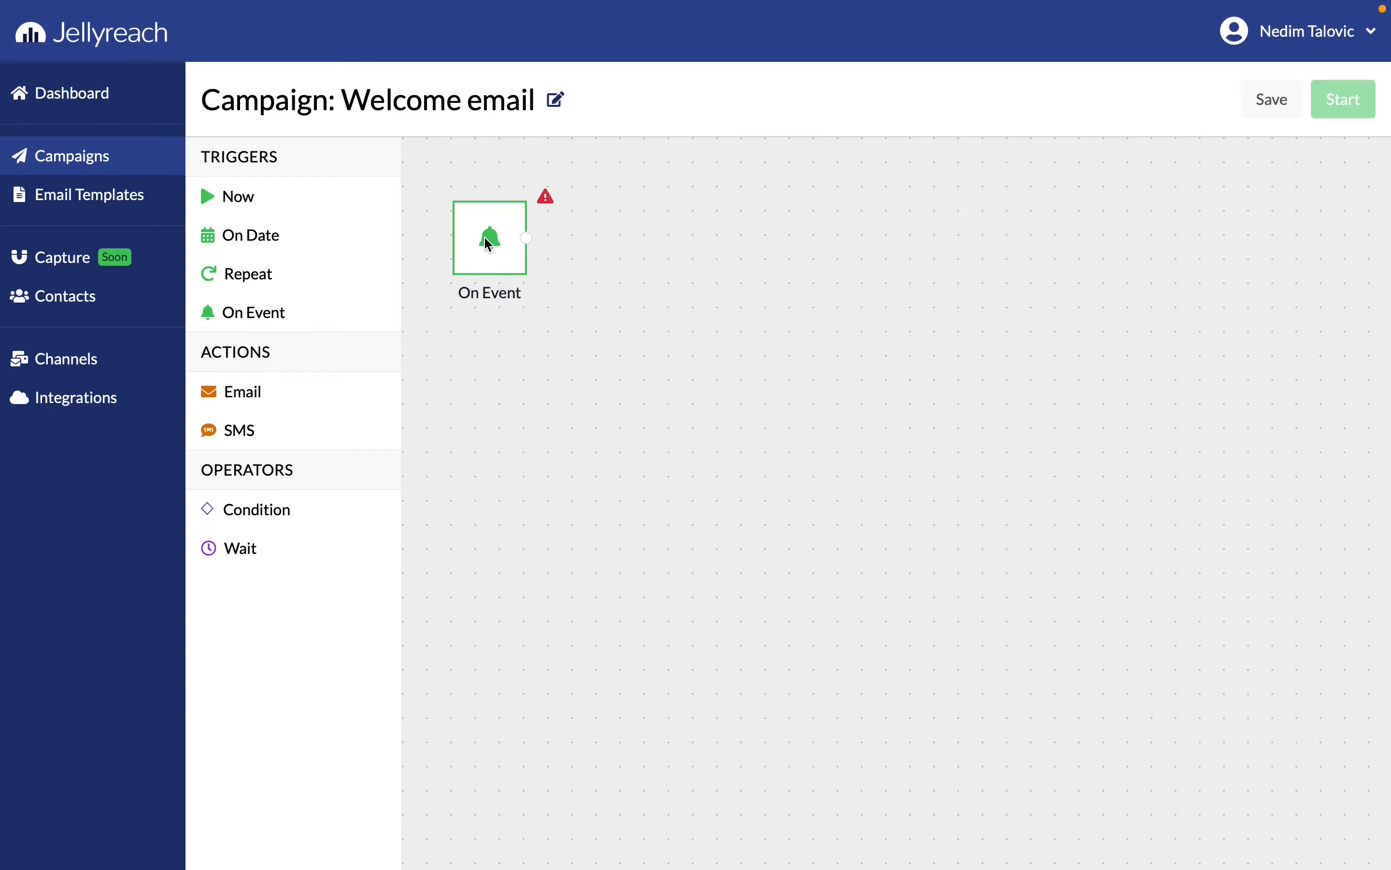
pyautogui.click(488, 252)
pyautogui.click(540, 428)
pyautogui.click(536, 525)
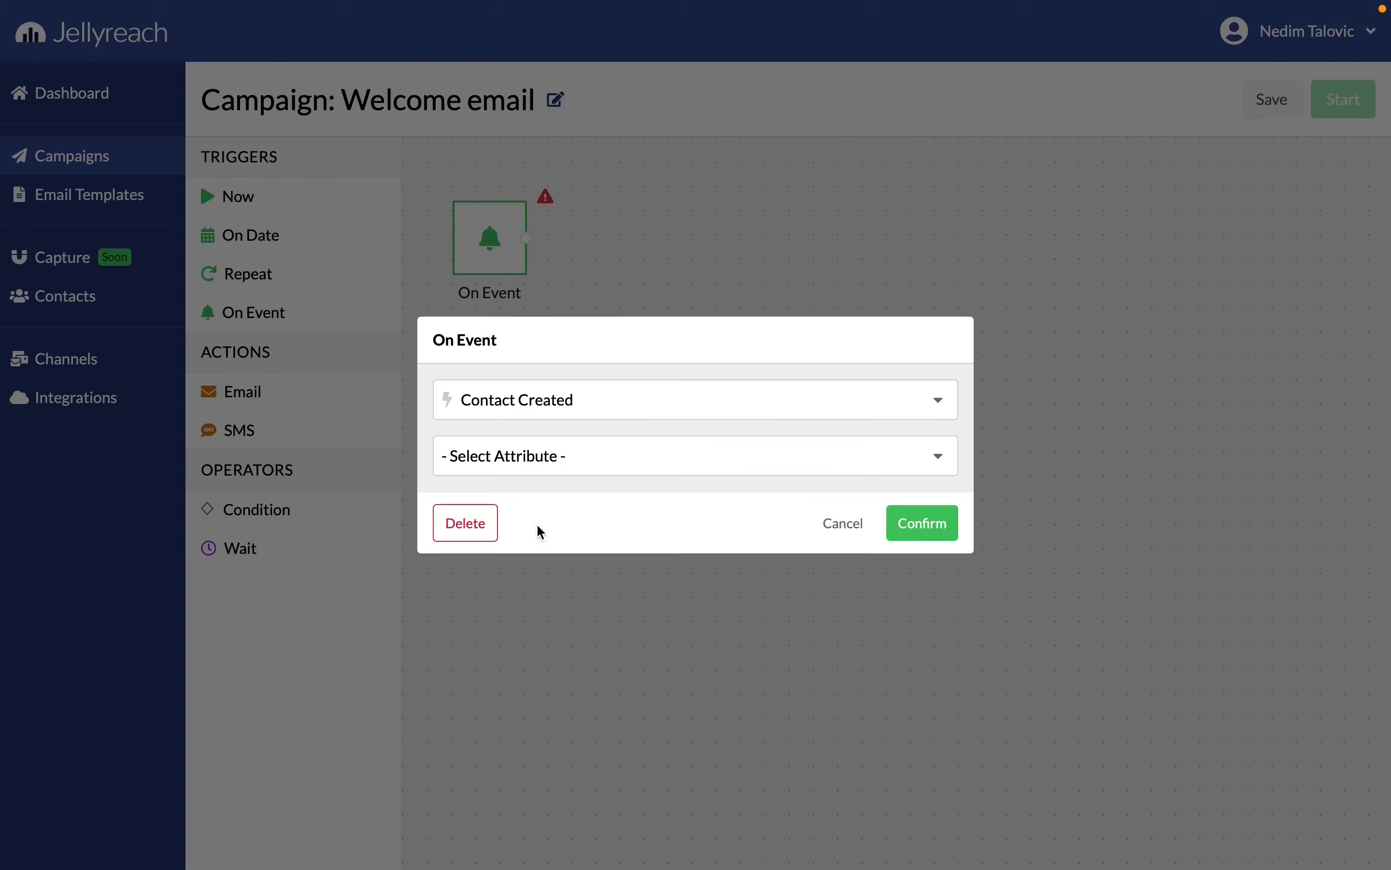
pyautogui.click(913, 532)
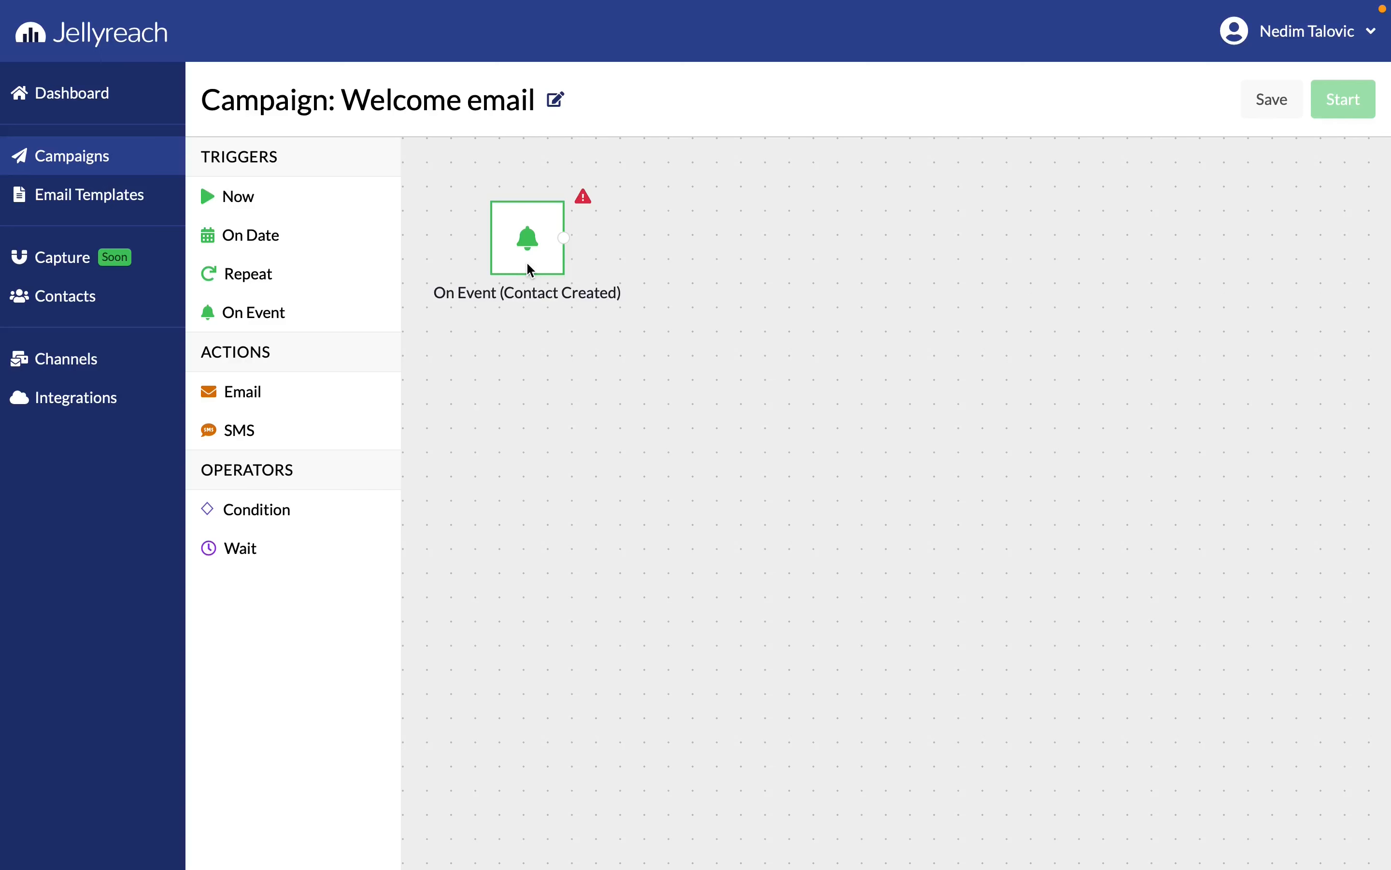
# Place an Email action beside the On Event trigger and connect the trigger to it
pyautogui.moveTo(310, 392); pyautogui.dragTo(749, 273)
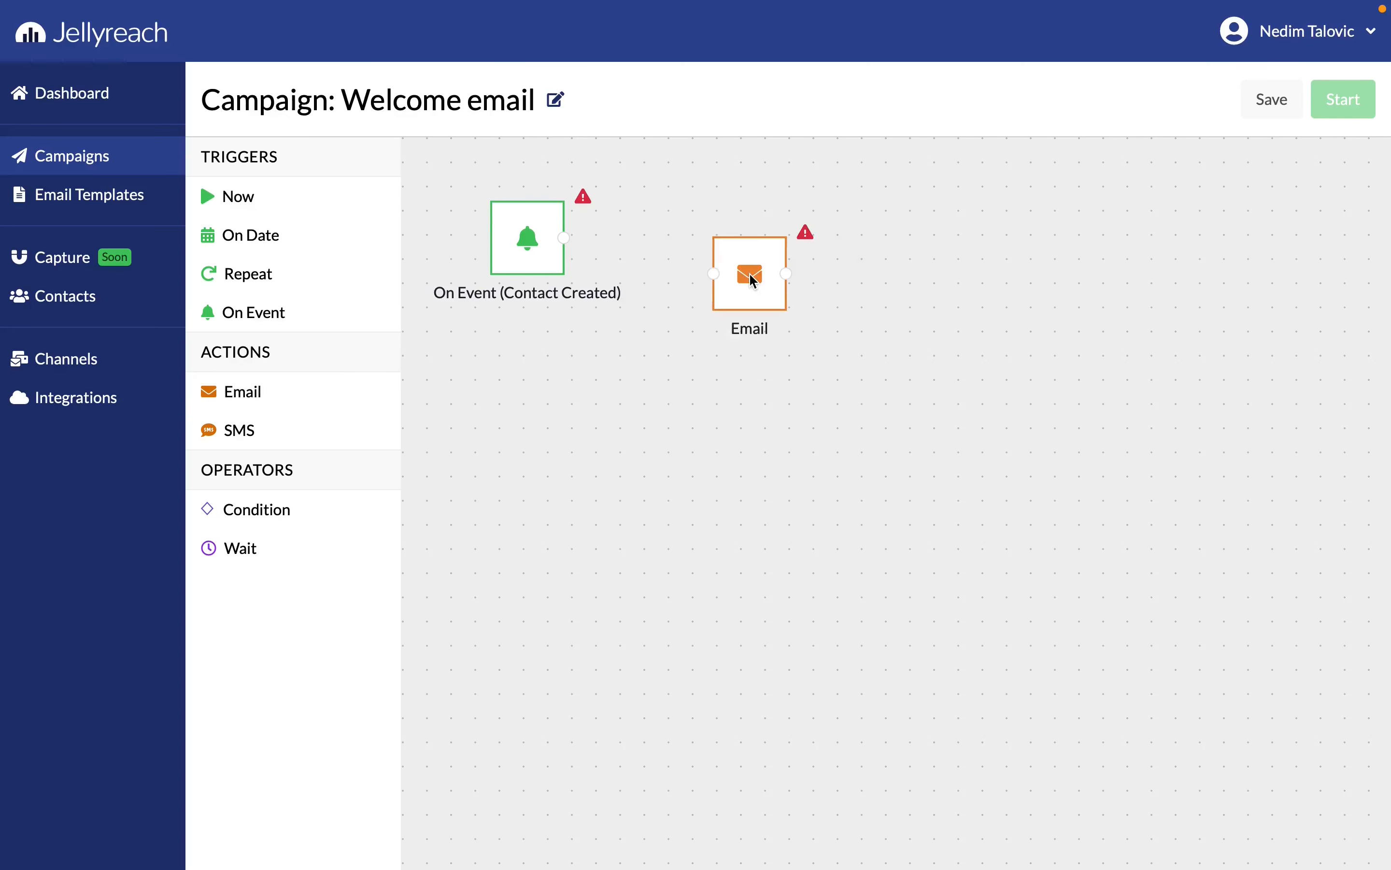
pyautogui.moveTo(562, 241); pyautogui.dragTo(720, 266)
# Set the subject of the Email action to "Welcome to Jellyreach" and confirm it
pyautogui.click(719, 266)
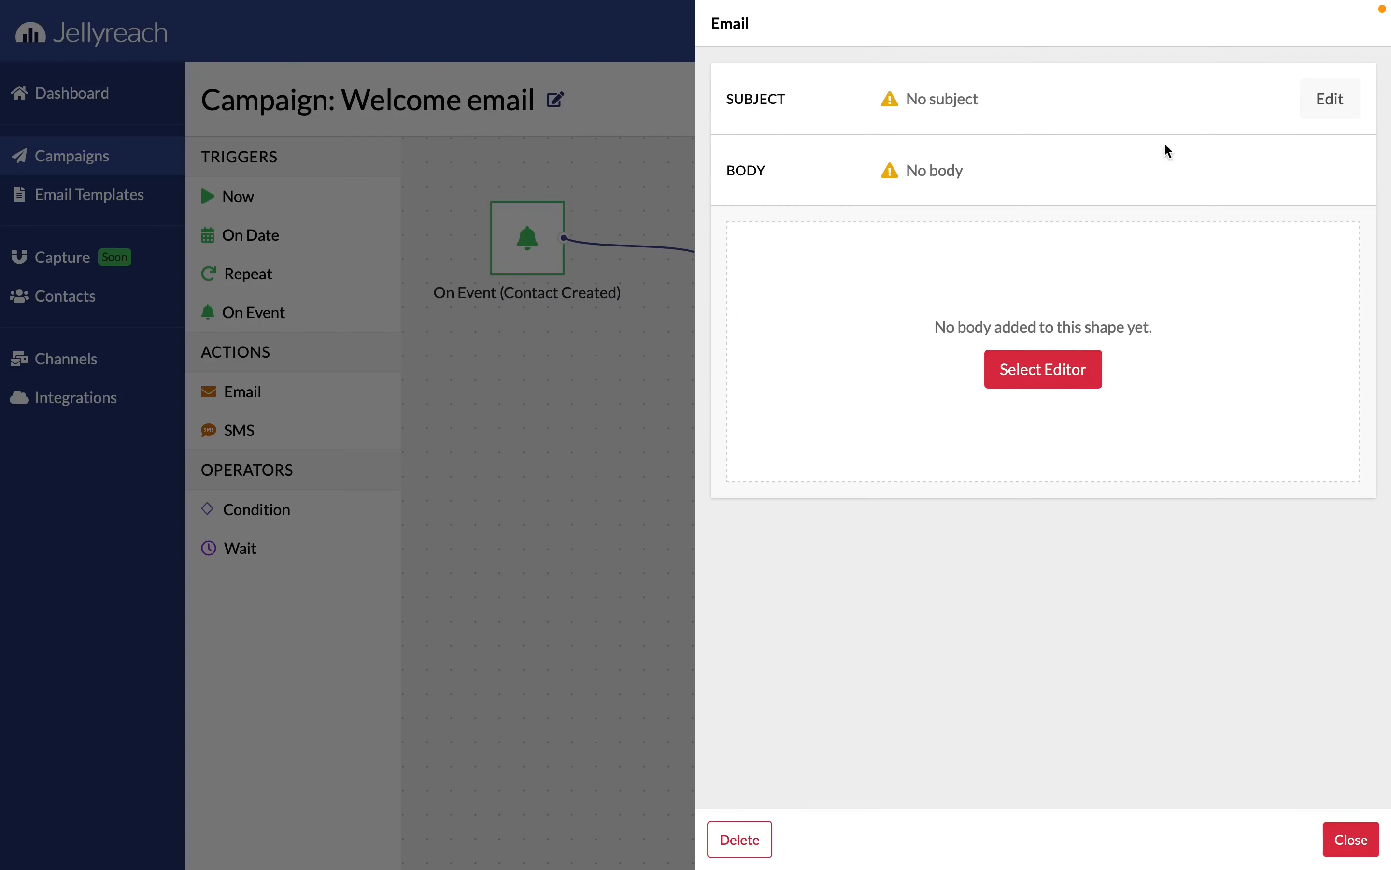
pyautogui.click(1332, 97)
pyautogui.write('H')
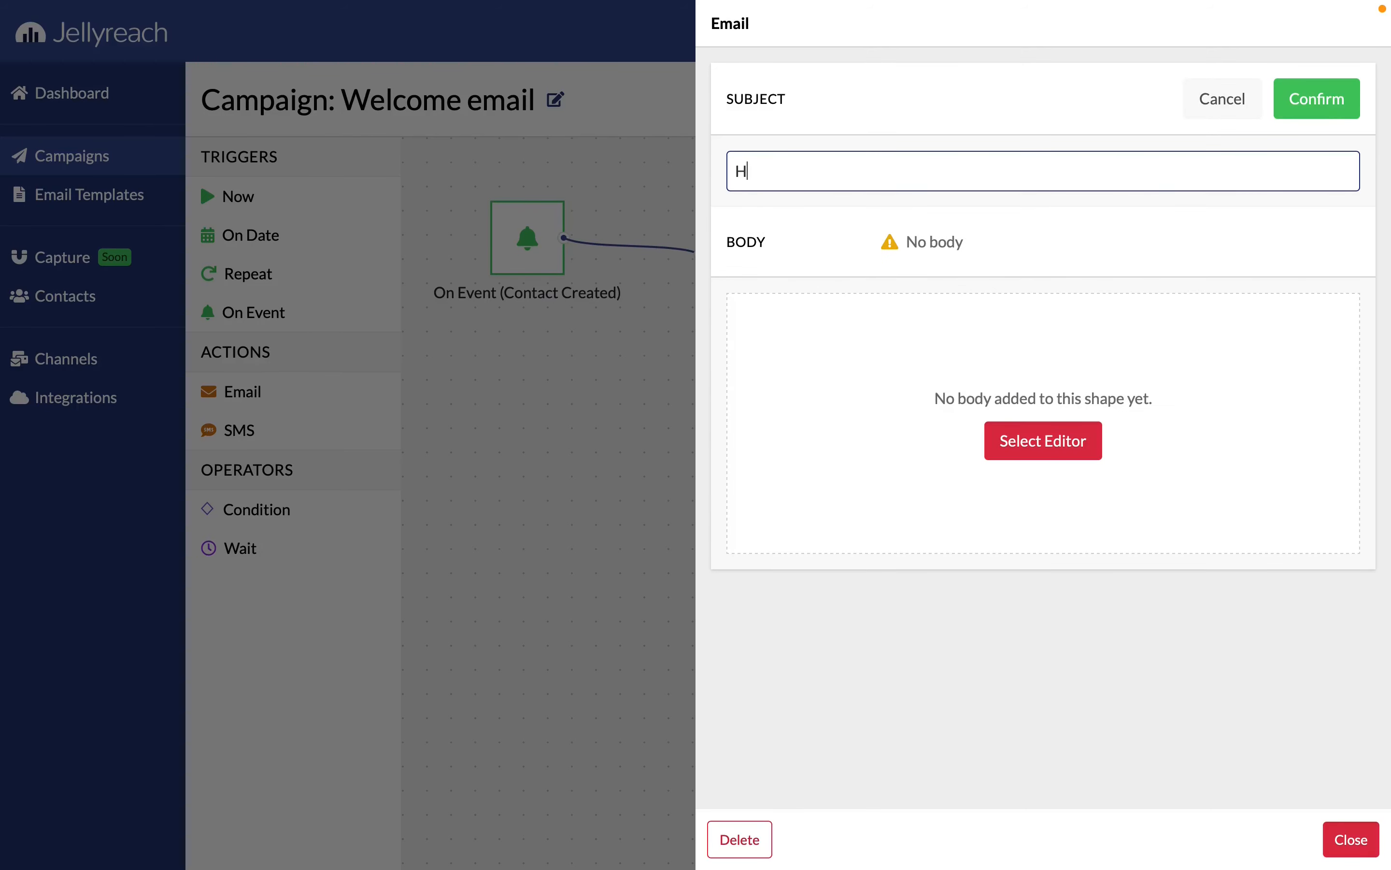
pyautogui.press('BackSpace')
pyautogui.write('Welcome to Jellyreach')
pyautogui.click(1316, 99)
# Create the email's Drag & Drop body from the basic layout with a logo and text, then close the email settings
pyautogui.click(1043, 369)
pyautogui.click(631, 411)
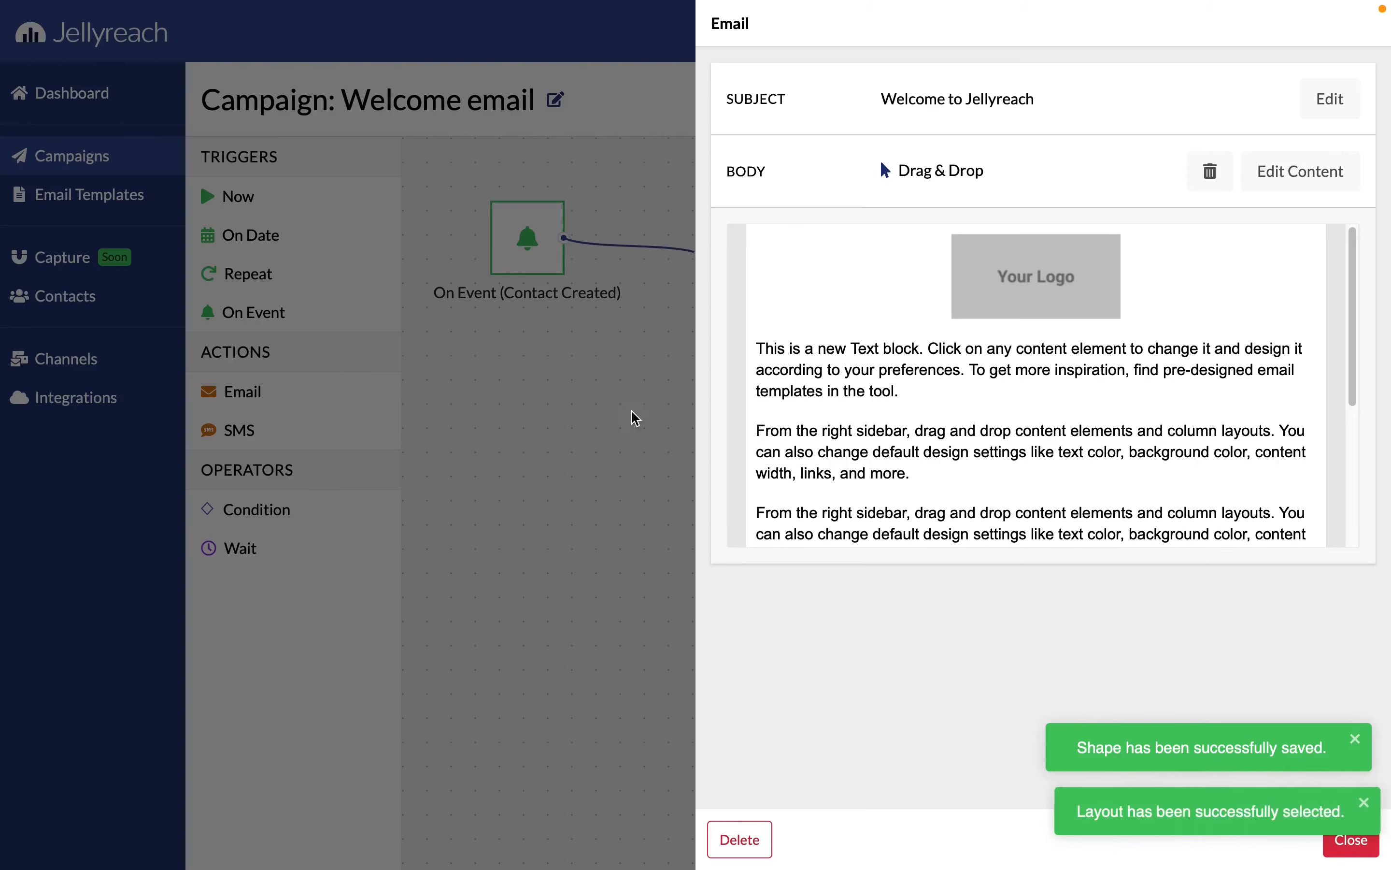
pyautogui.scroll(-4, 1031, 386)
pyautogui.scroll(4, 1032, 387)
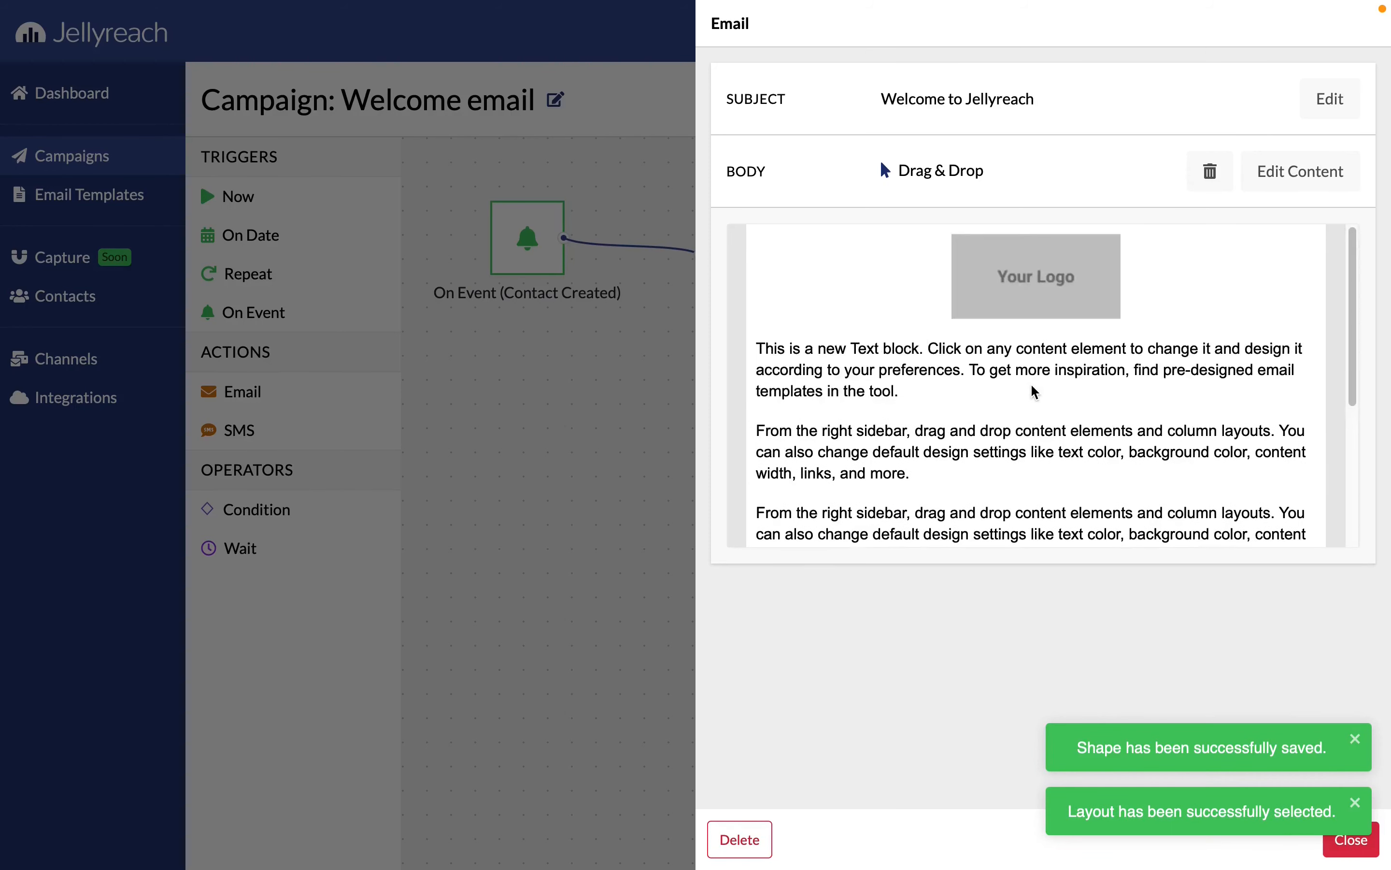
pyautogui.click(626, 366)
# Save the Welcome email scenario and start it with No Objective
pyautogui.click(1274, 110)
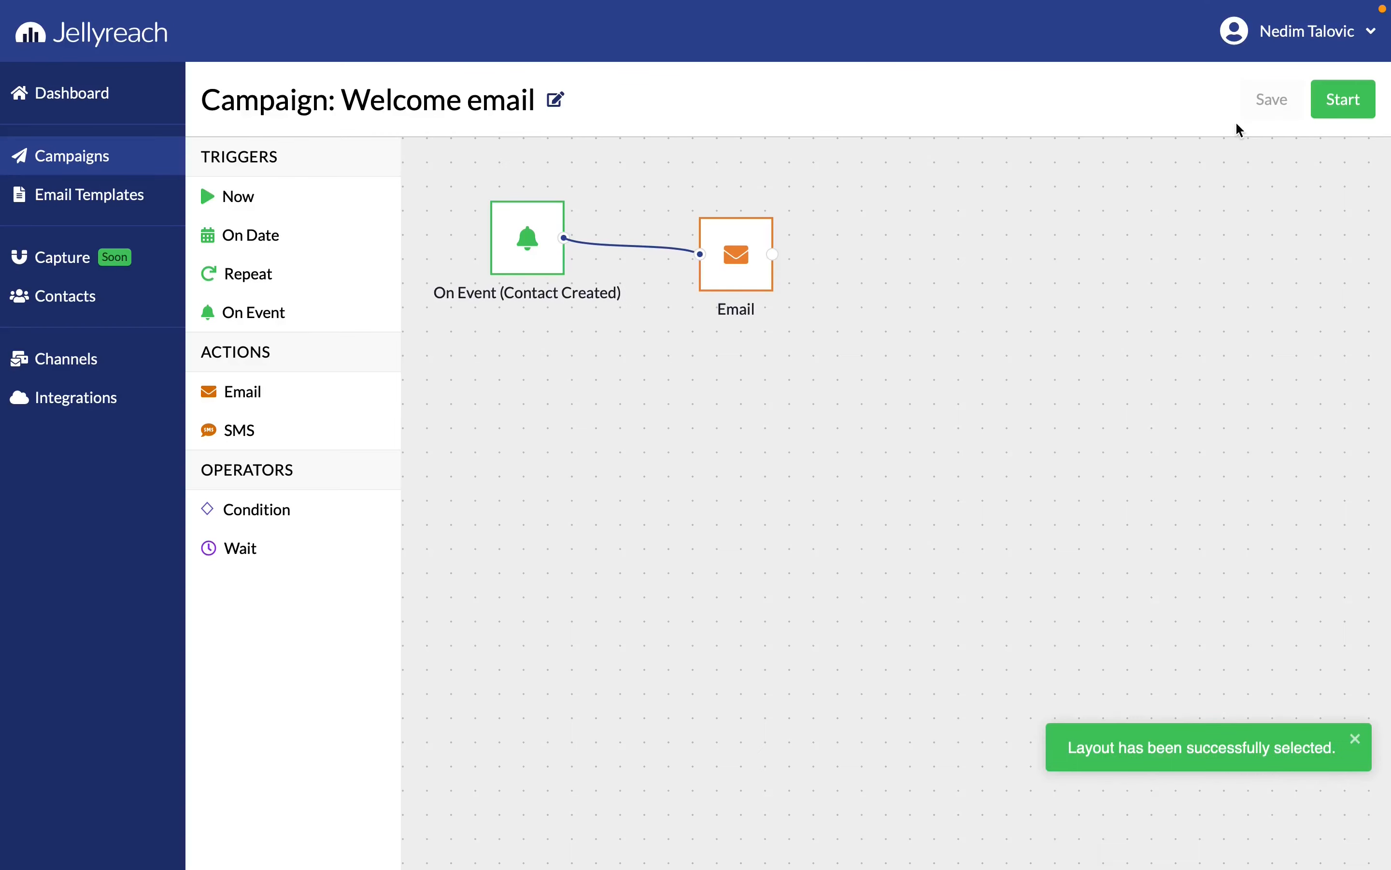
pyautogui.click(1337, 112)
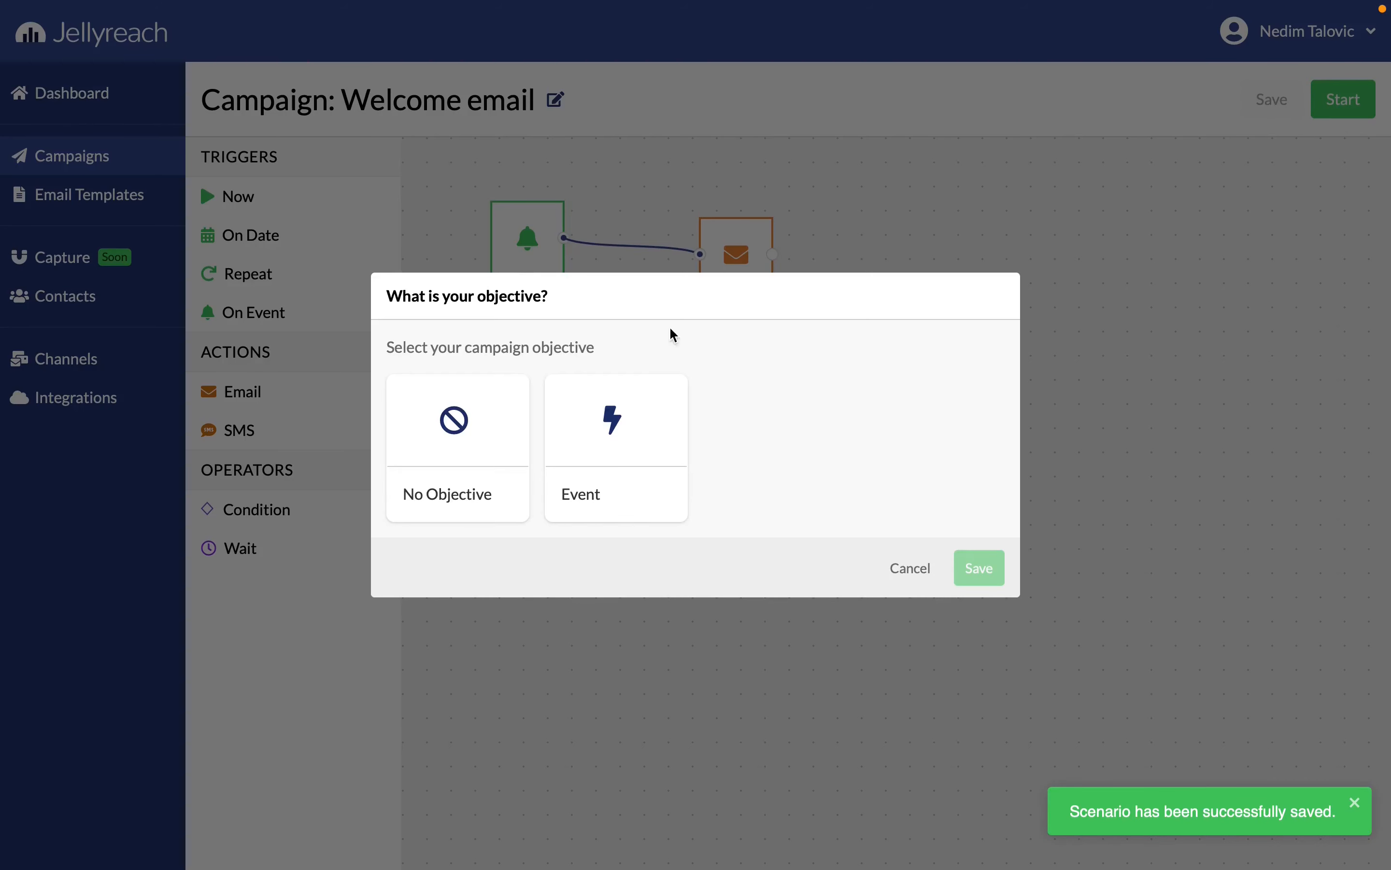
pyautogui.click(488, 414)
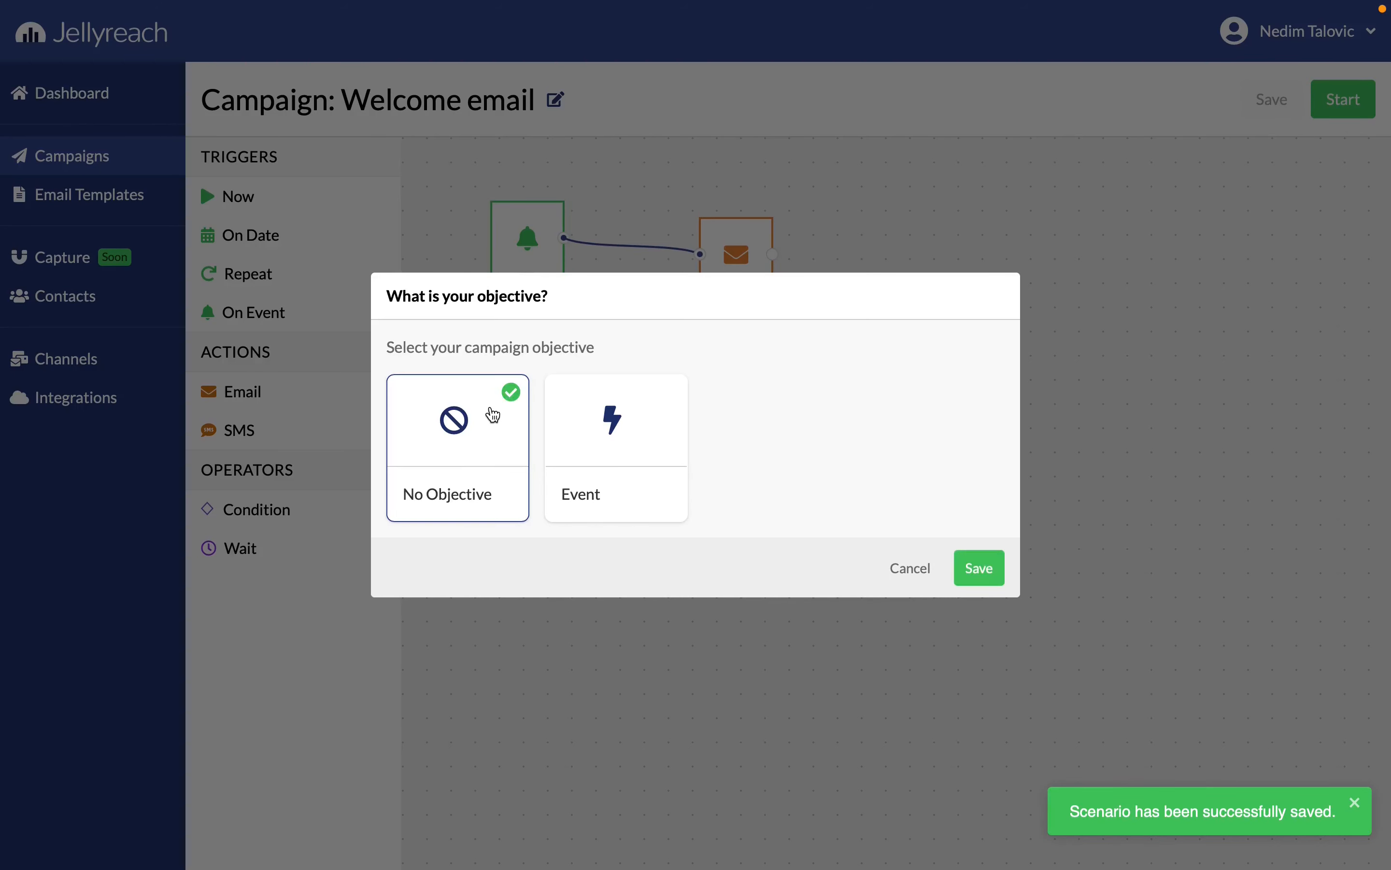
pyautogui.click(981, 568)
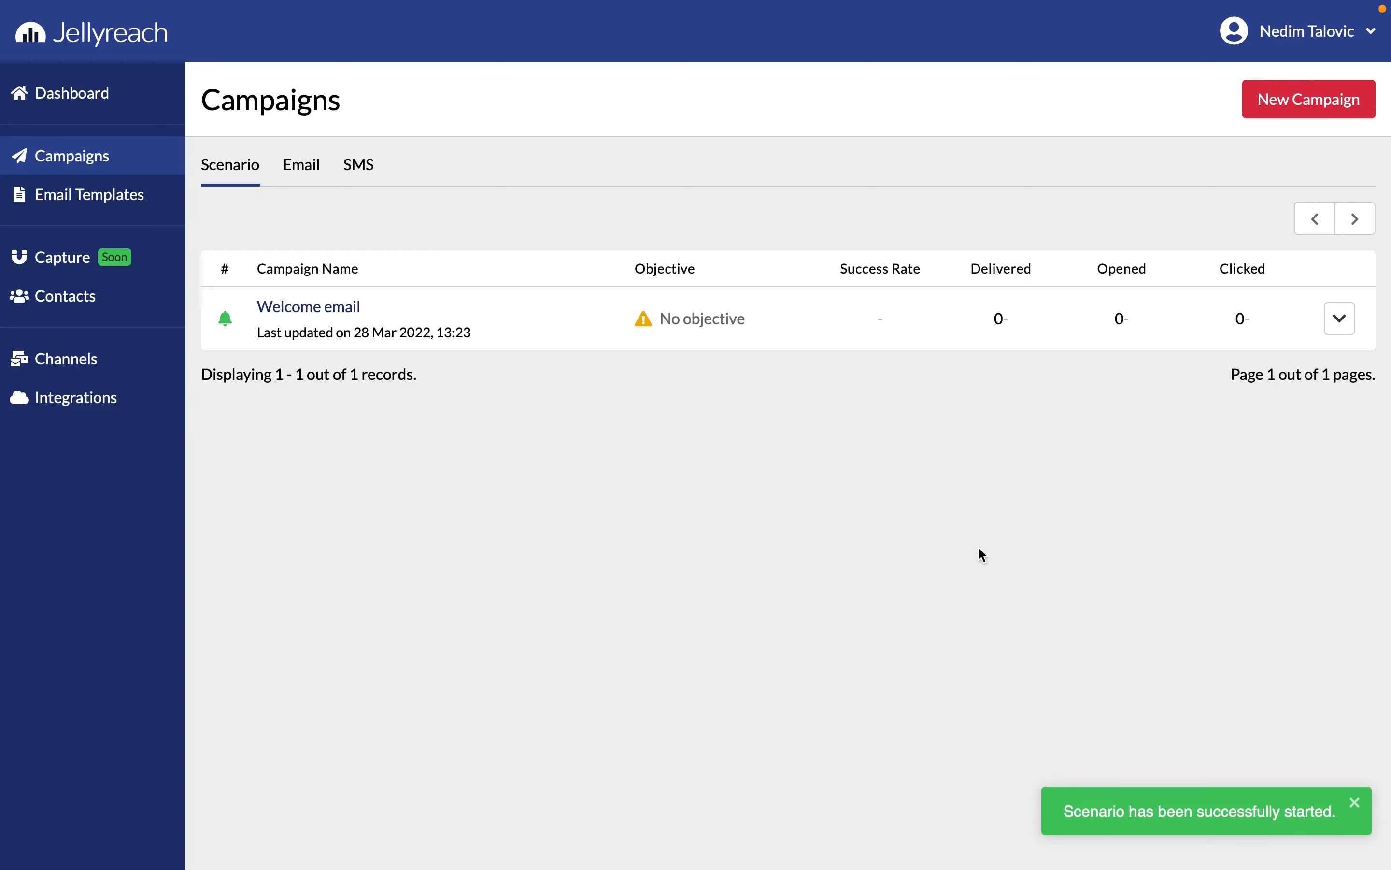
# Create another scenario campaign named "Birthday Campaign" from scratch
pyautogui.click(1285, 115)
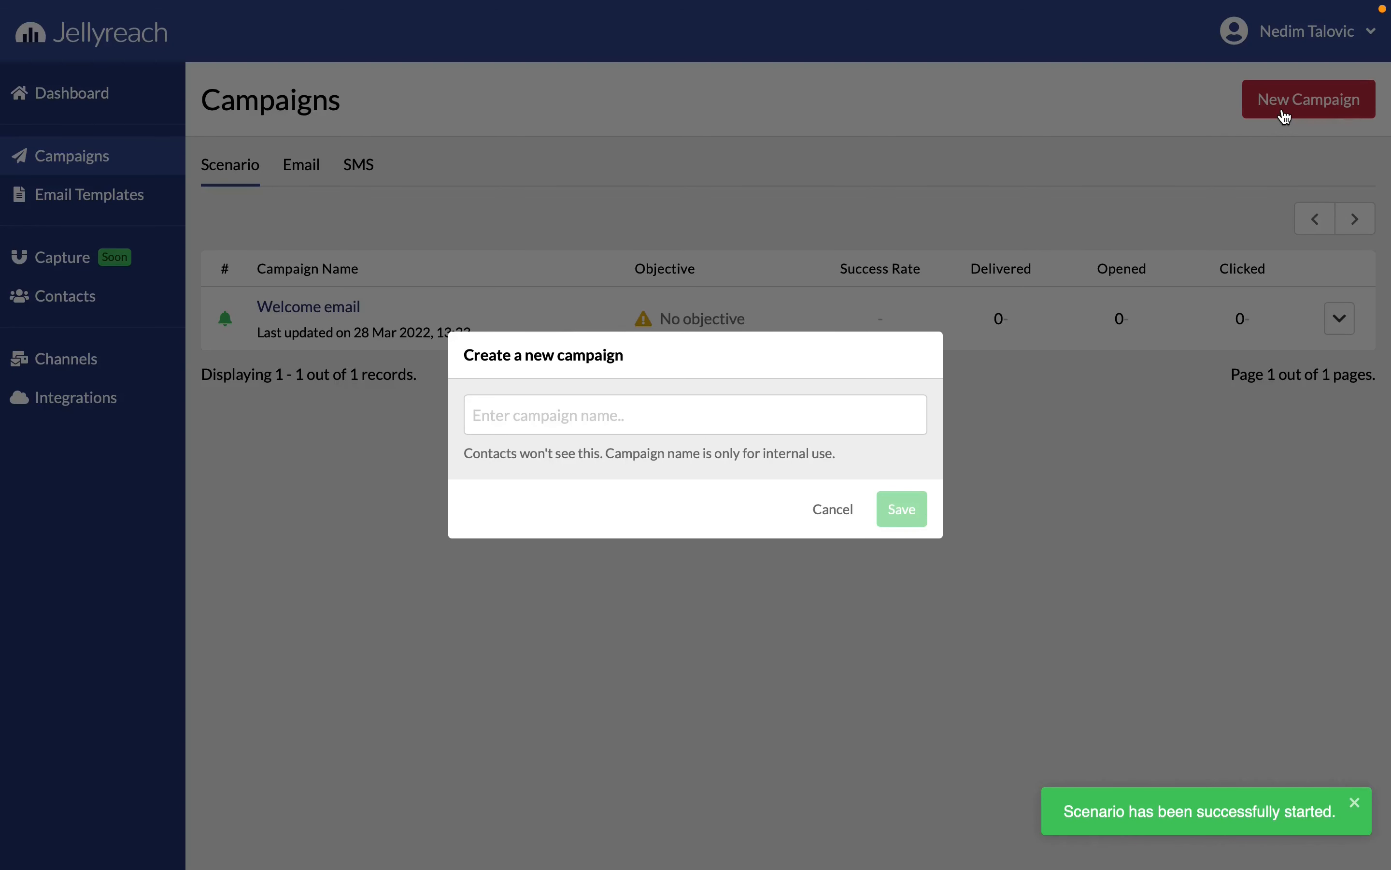
pyautogui.click(693, 412)
pyautogui.write('Birt')
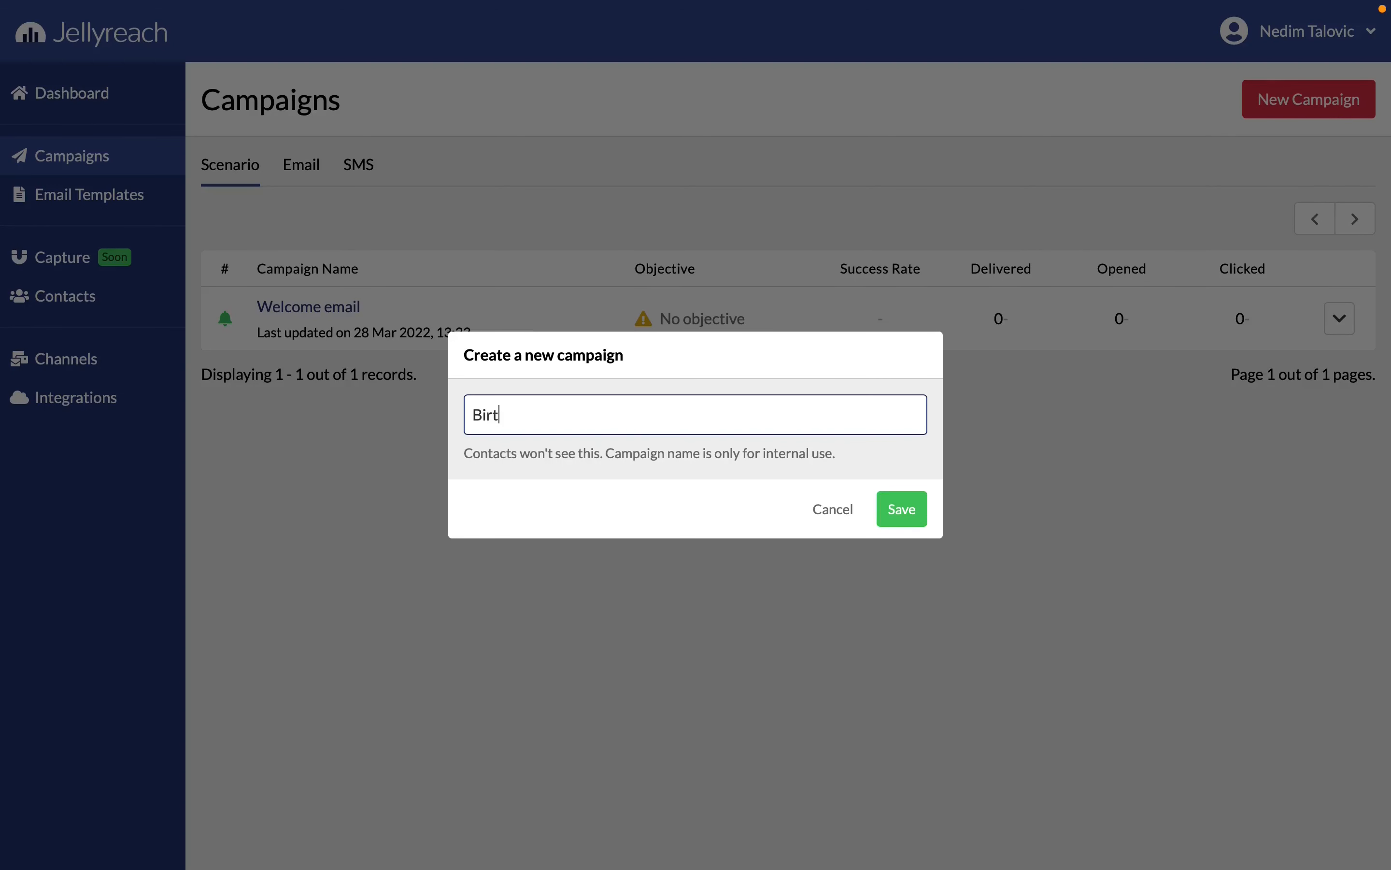
pyautogui.write('hday Campaign')
pyautogui.click(886, 493)
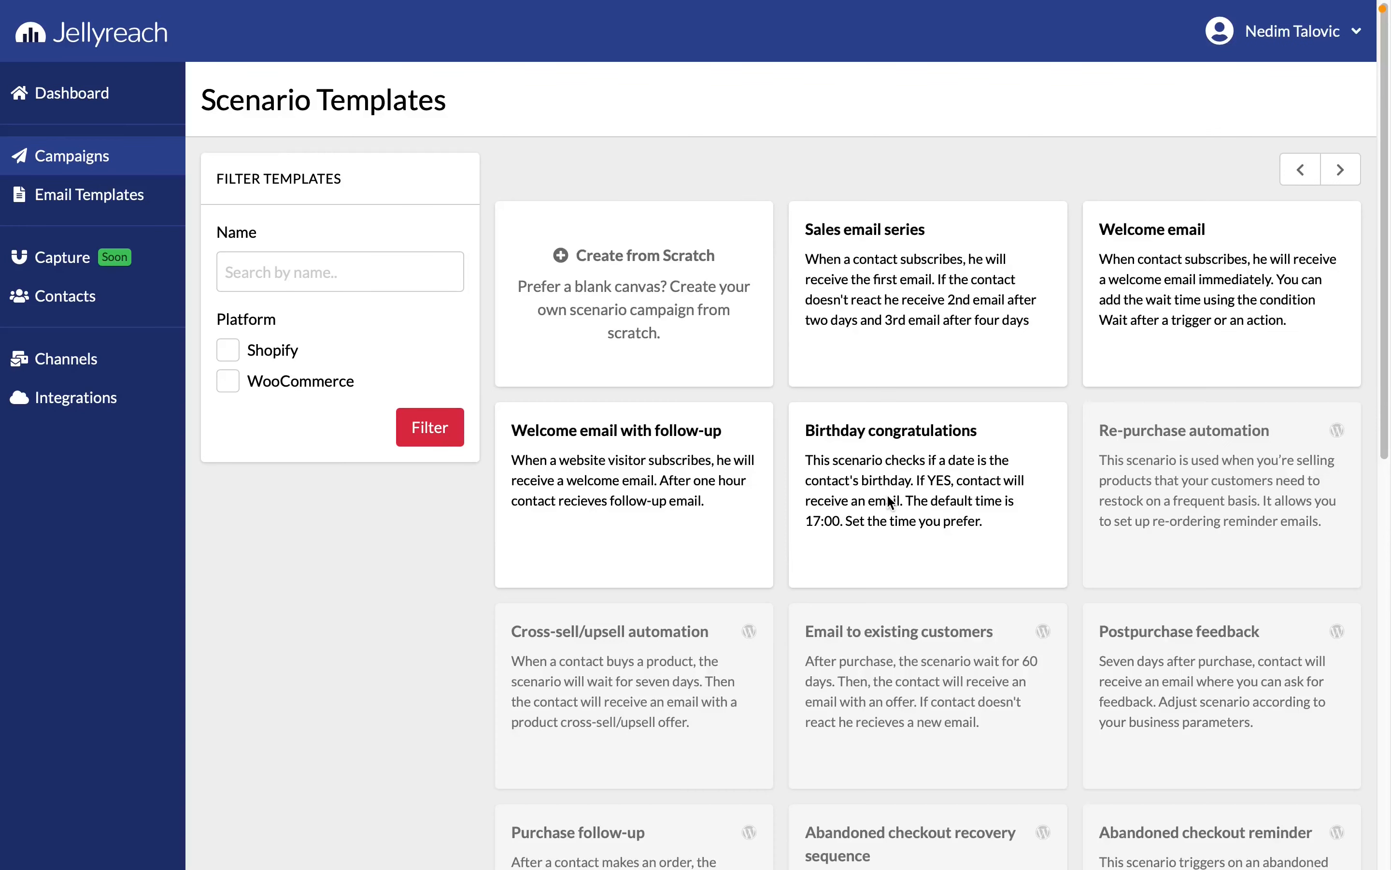
pyautogui.click(648, 271)
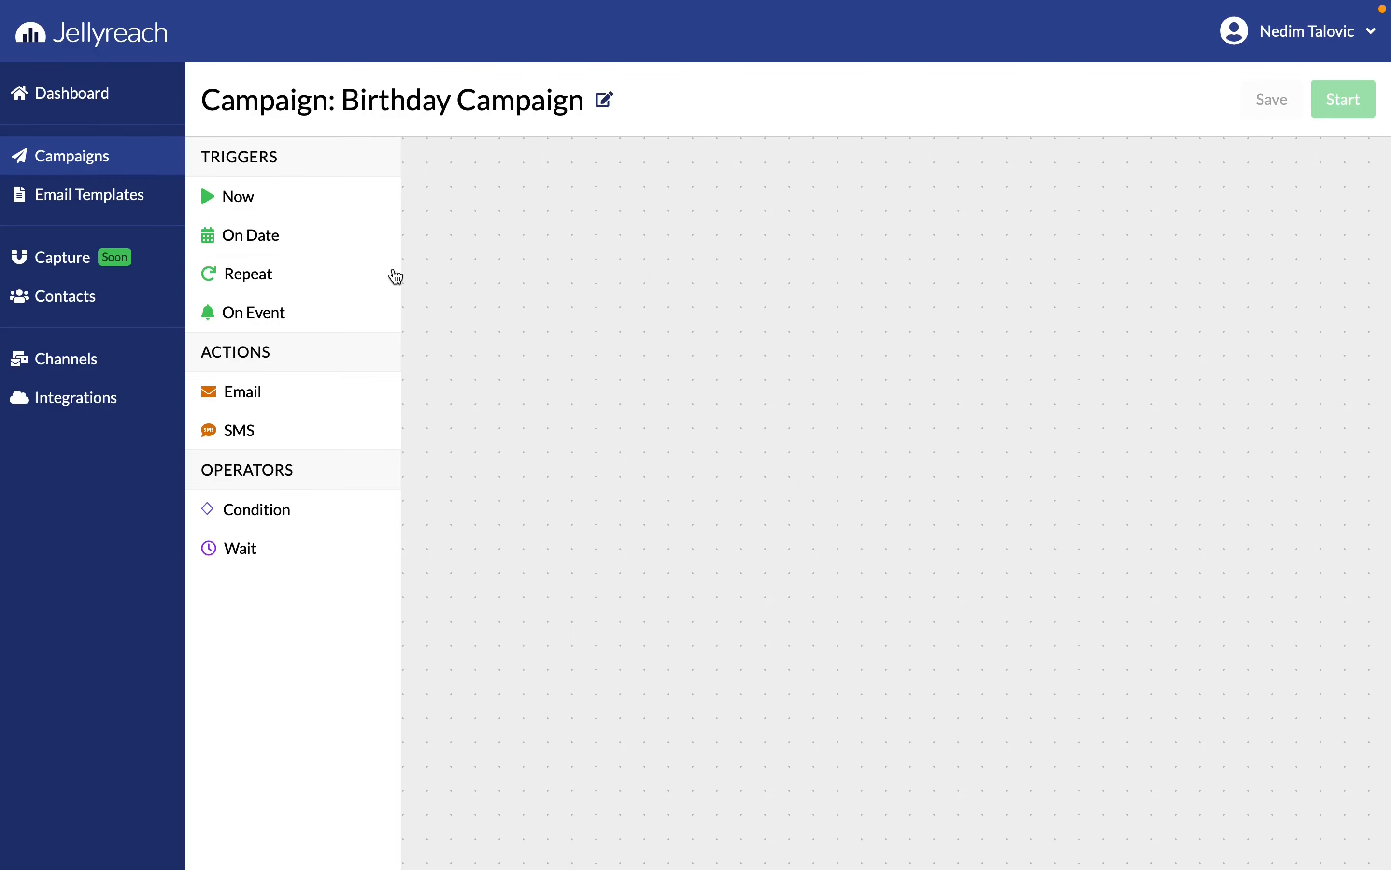
# Add a Repeat trigger that runs every 1 days starting from 2022-03-29, choose its start time and confirm it
pyautogui.moveTo(295, 270); pyautogui.dragTo(506, 266)
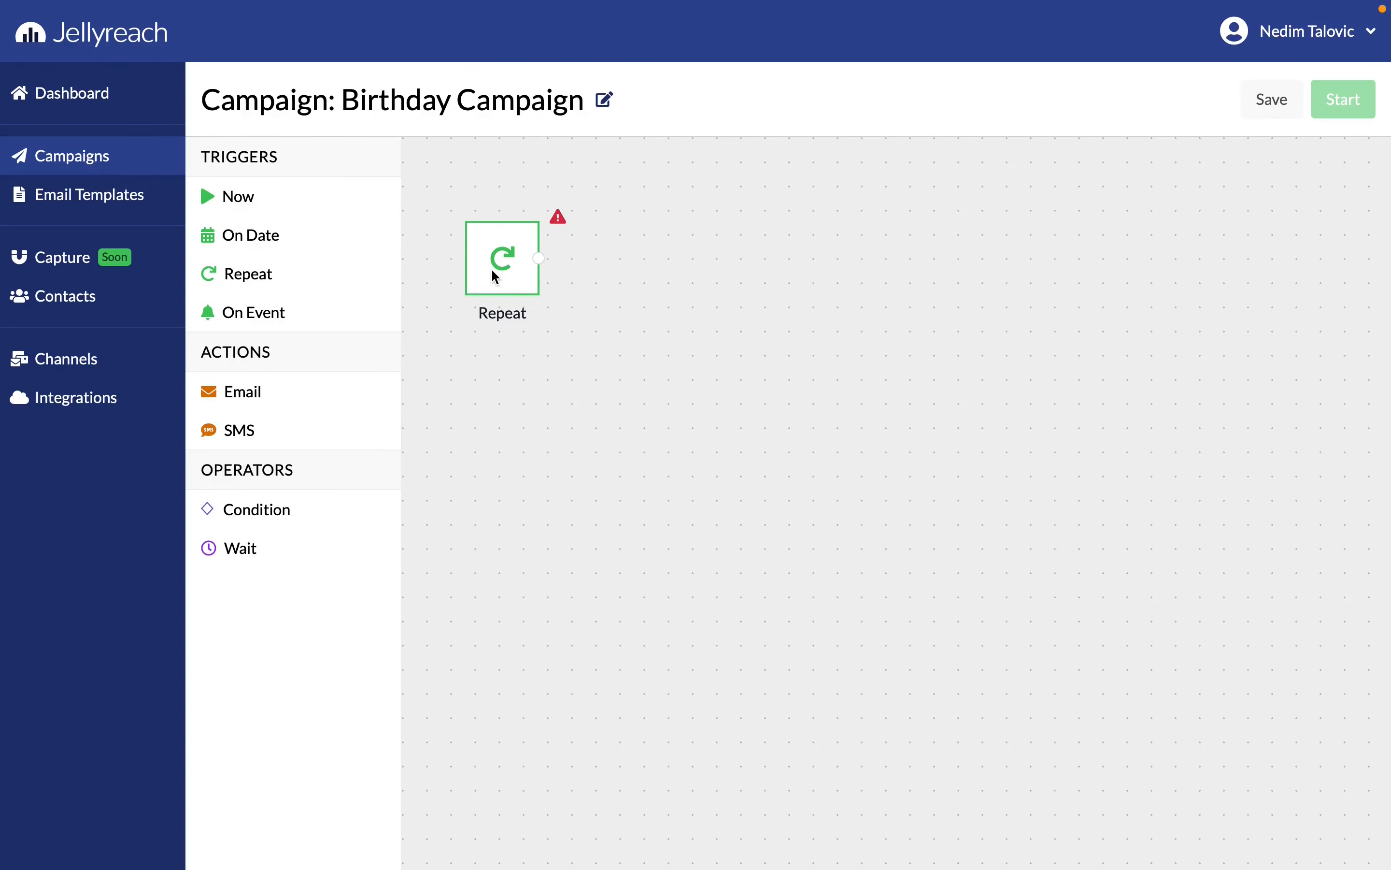
pyautogui.click(493, 271)
pyautogui.click(549, 385)
pyautogui.write('1')
pyautogui.click(558, 438)
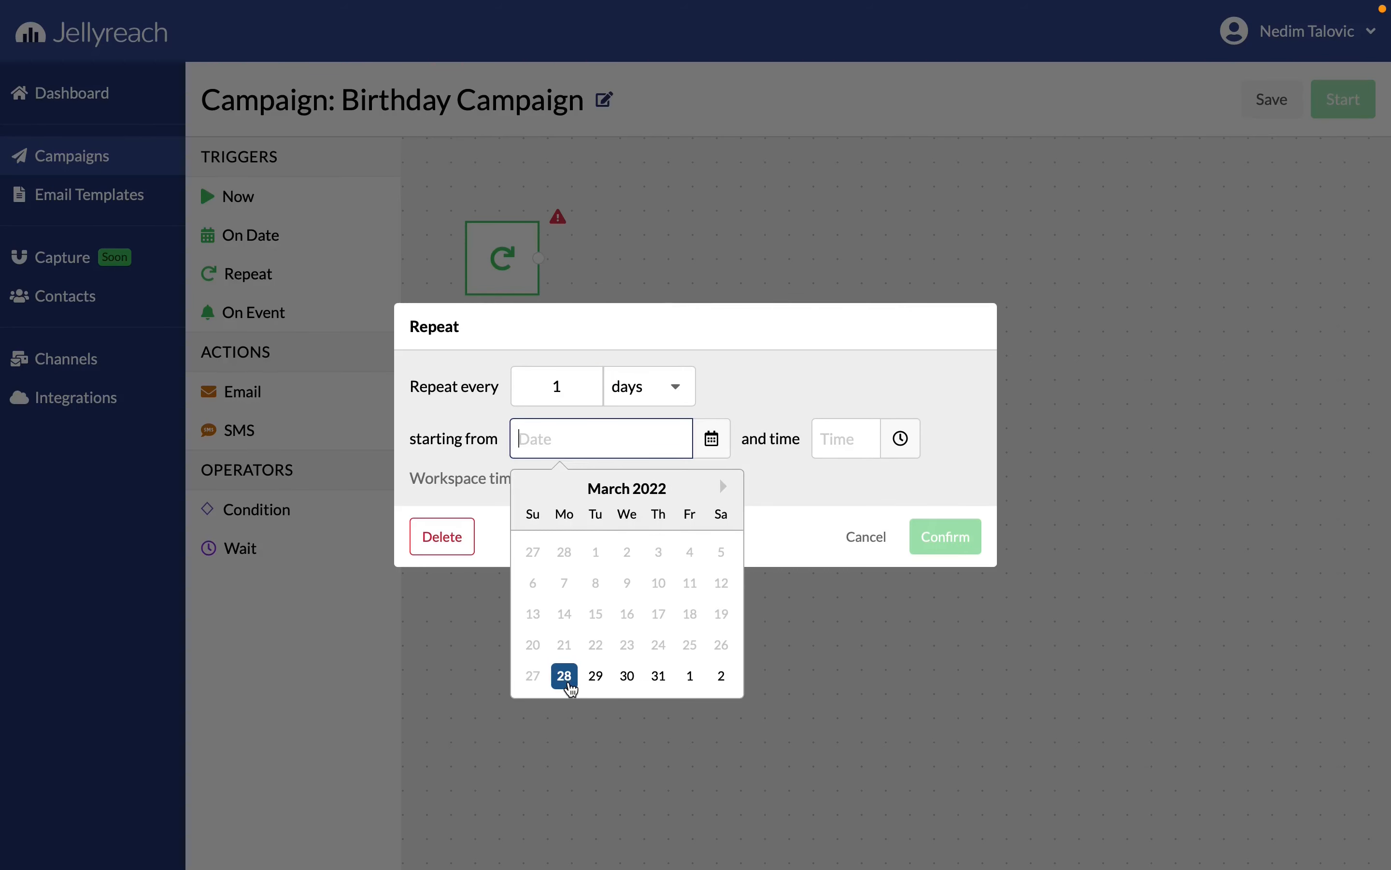
pyautogui.click(596, 677)
pyautogui.click(846, 453)
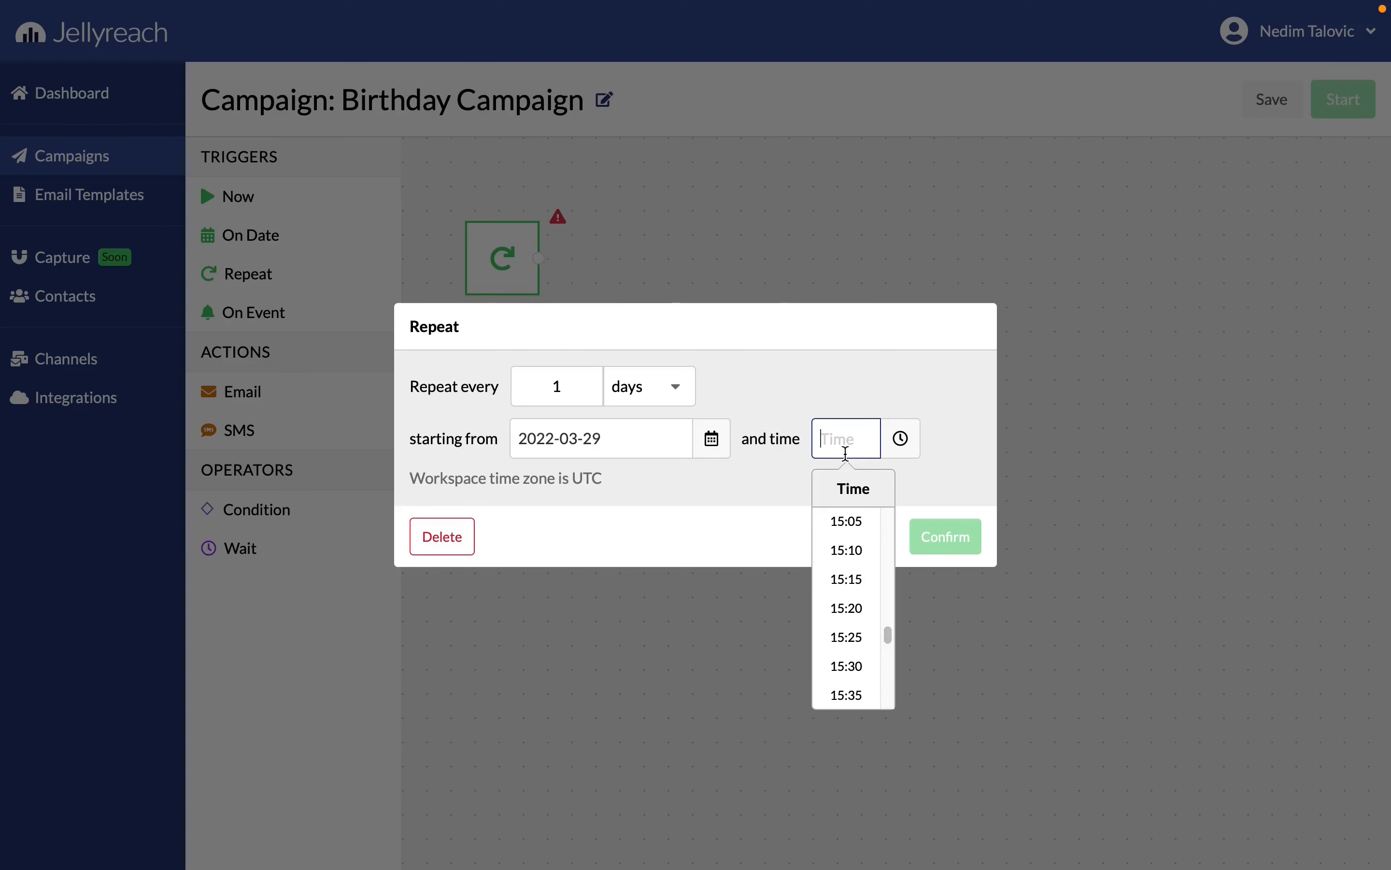
pyautogui.moveTo(890, 633); pyautogui.dragTo(887, 608)
pyautogui.click(859, 601)
pyautogui.click(940, 546)
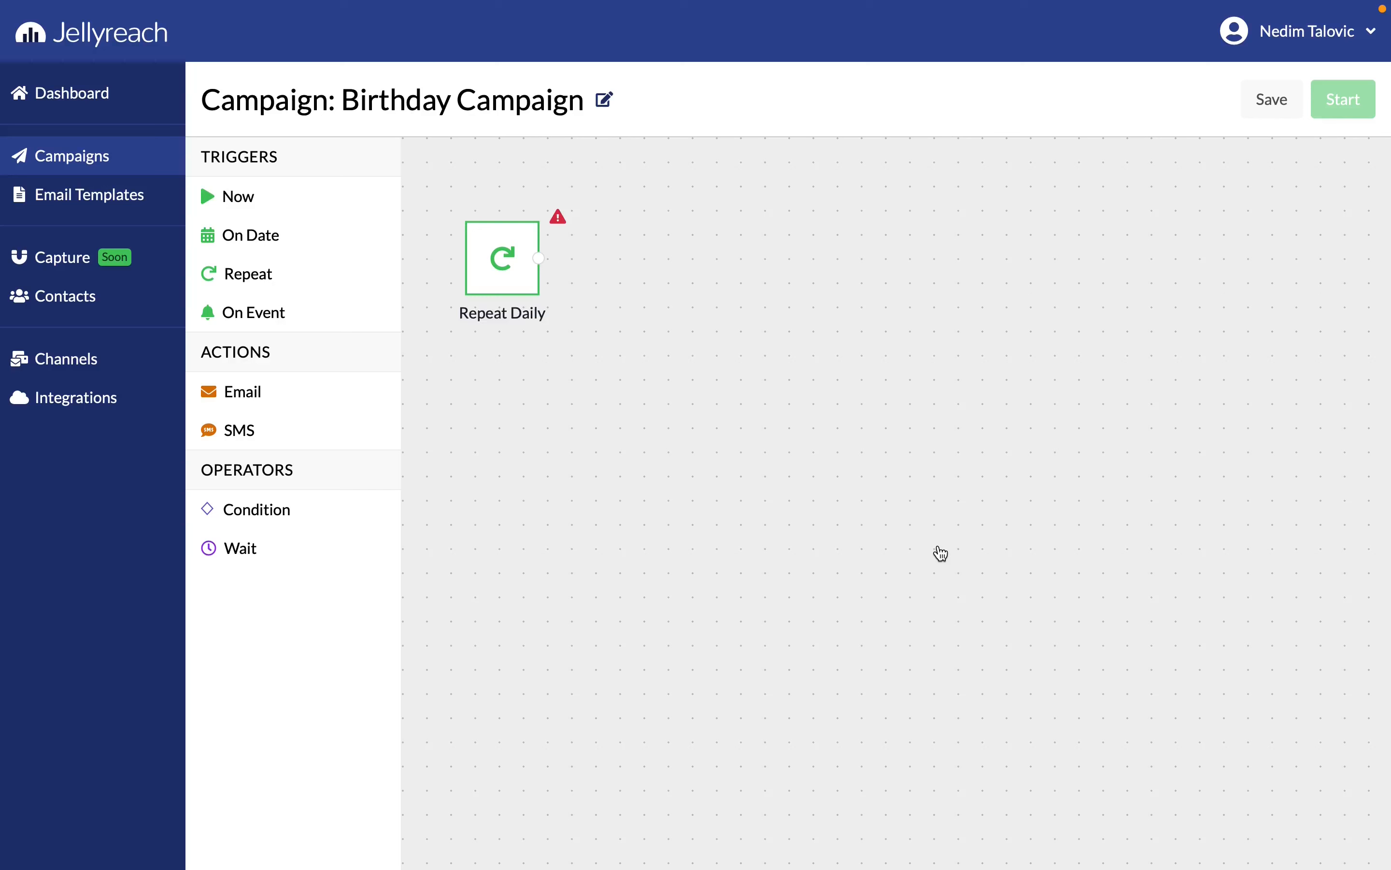
# Add a Condition operator linked to the Repeat Daily trigger and name it "Birthday today?"
pyautogui.moveTo(301, 509); pyautogui.dragTo(687, 271)
pyautogui.moveTo(539, 263); pyautogui.dragTo(695, 275)
pyautogui.click(695, 275)
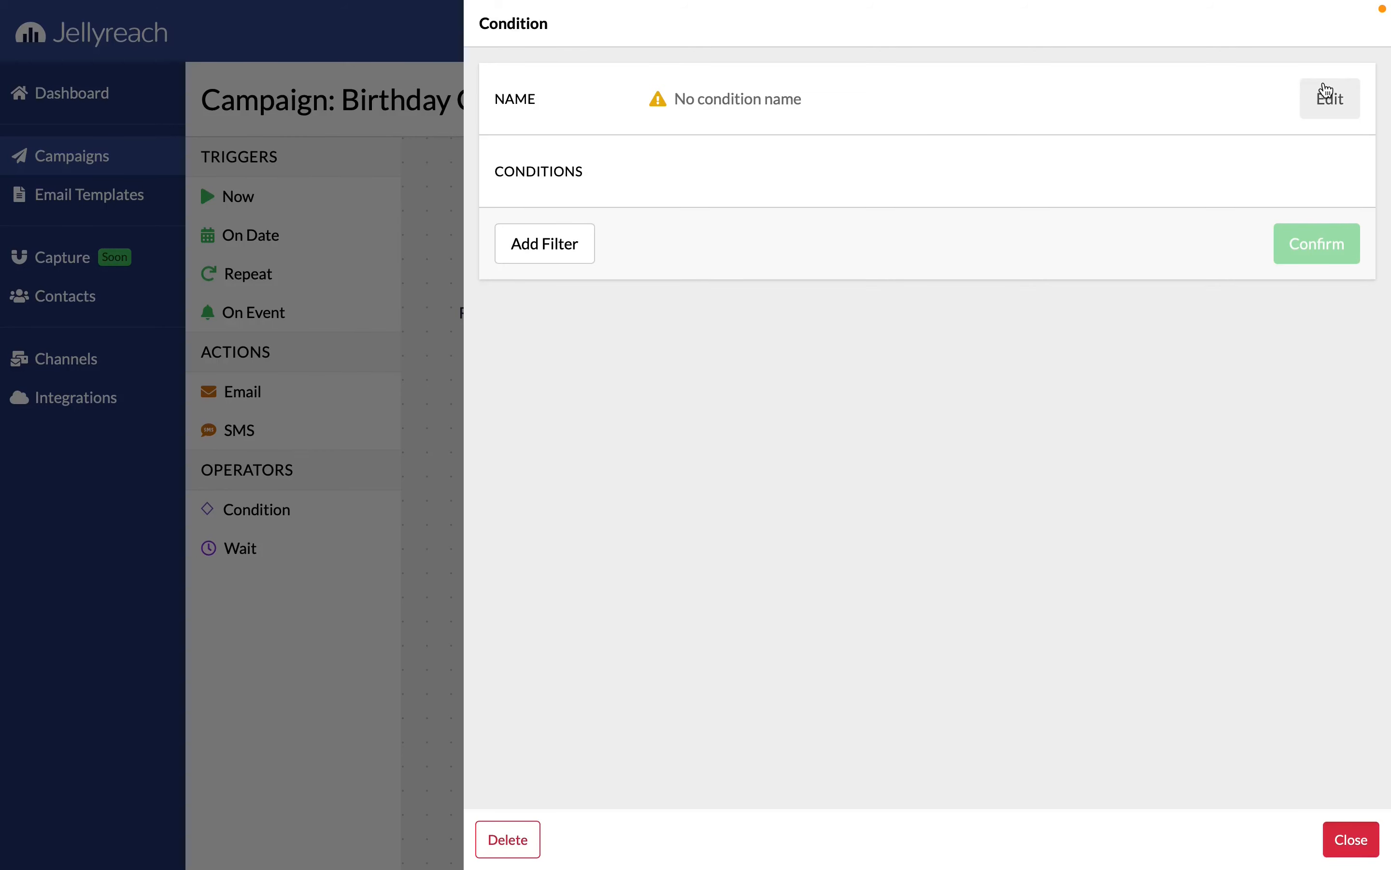
pyautogui.click(1328, 96)
pyautogui.click(1110, 171)
pyautogui.write('Birthday today?')
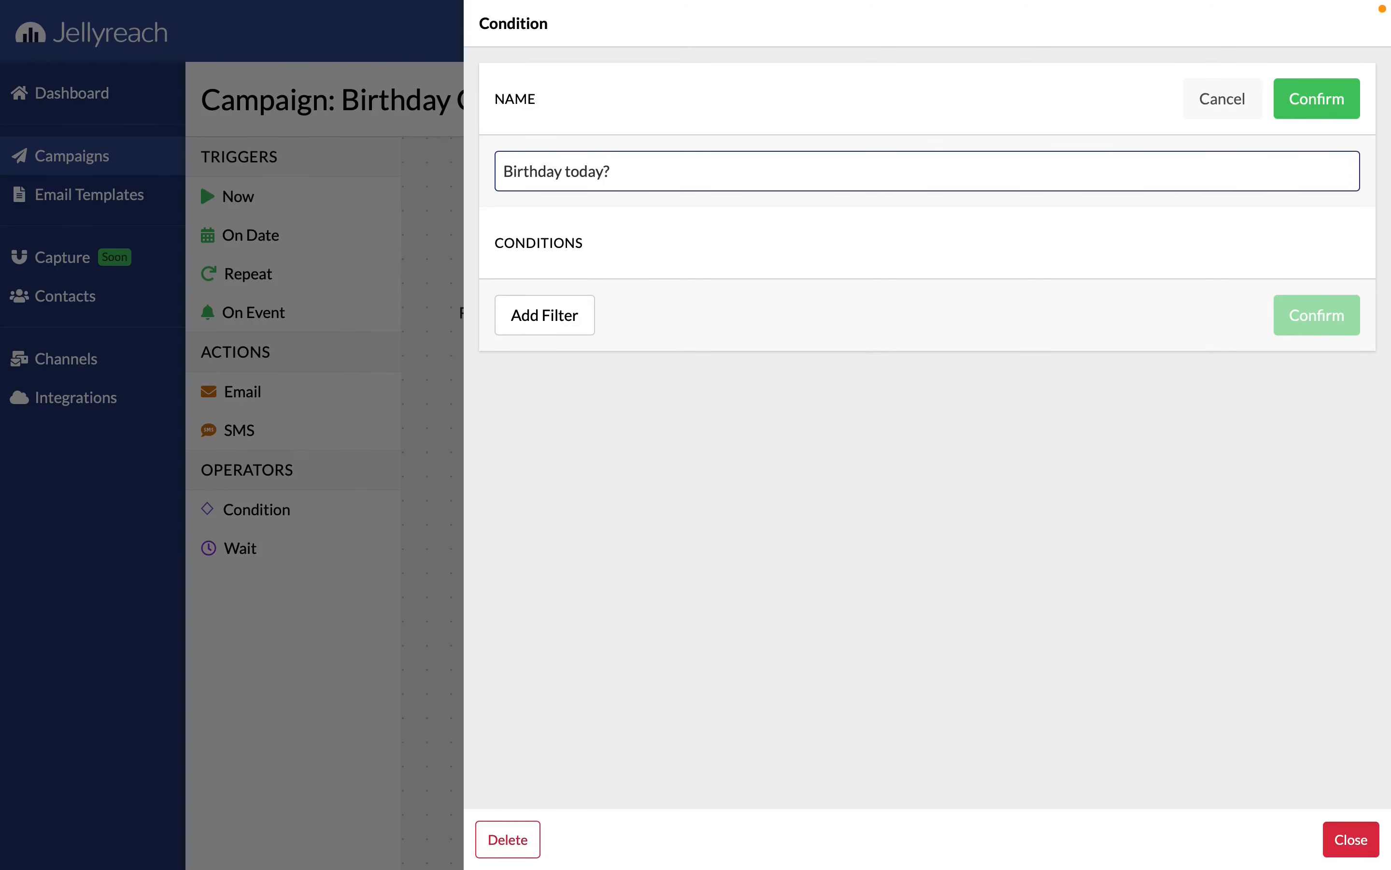
pyautogui.click(1290, 106)
# Add a filter requiring the contact's Birthday to be Today, confirm the condition and close its settings
pyautogui.click(555, 253)
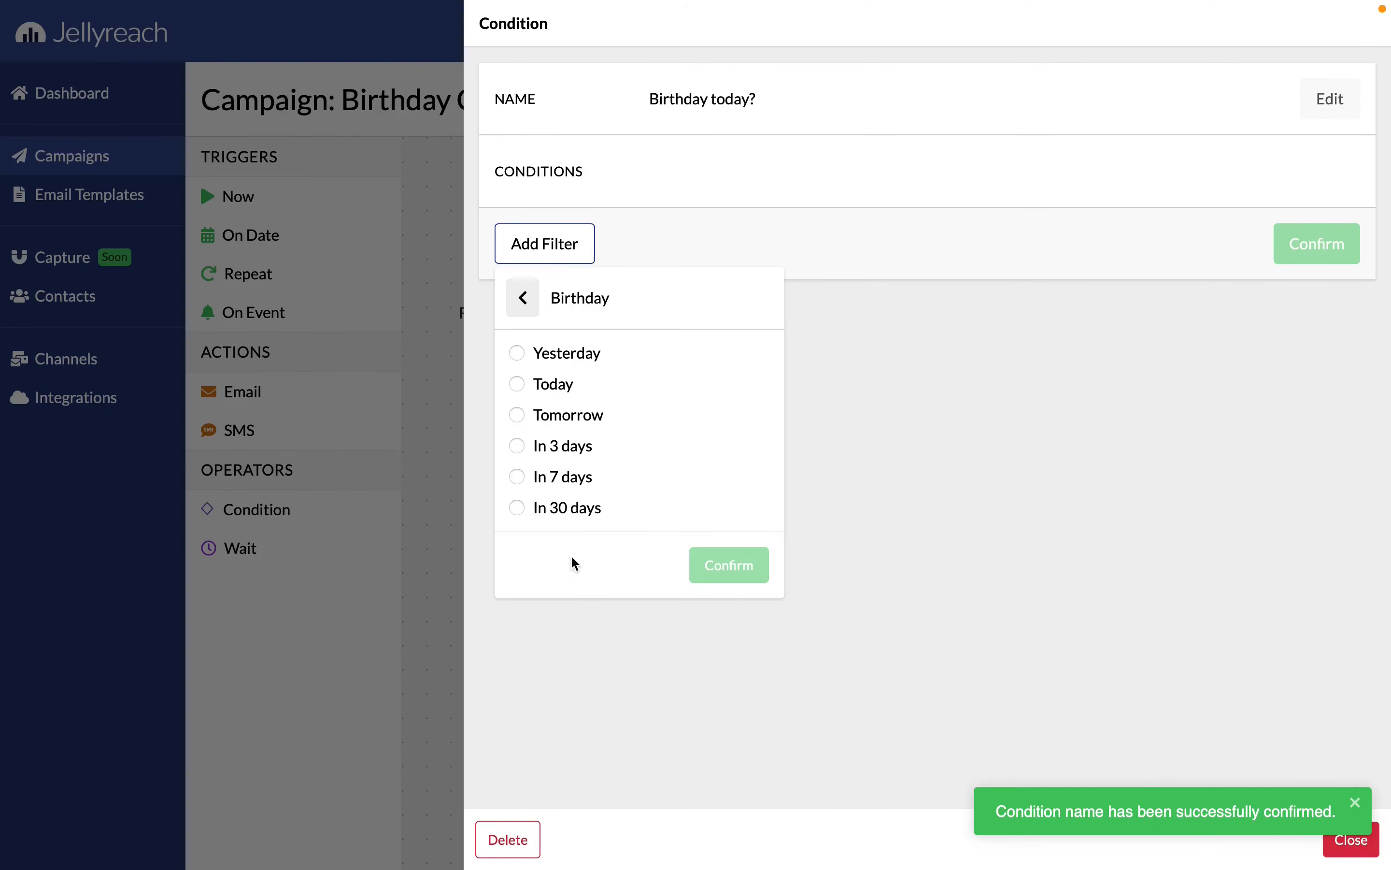
pyautogui.click(549, 387)
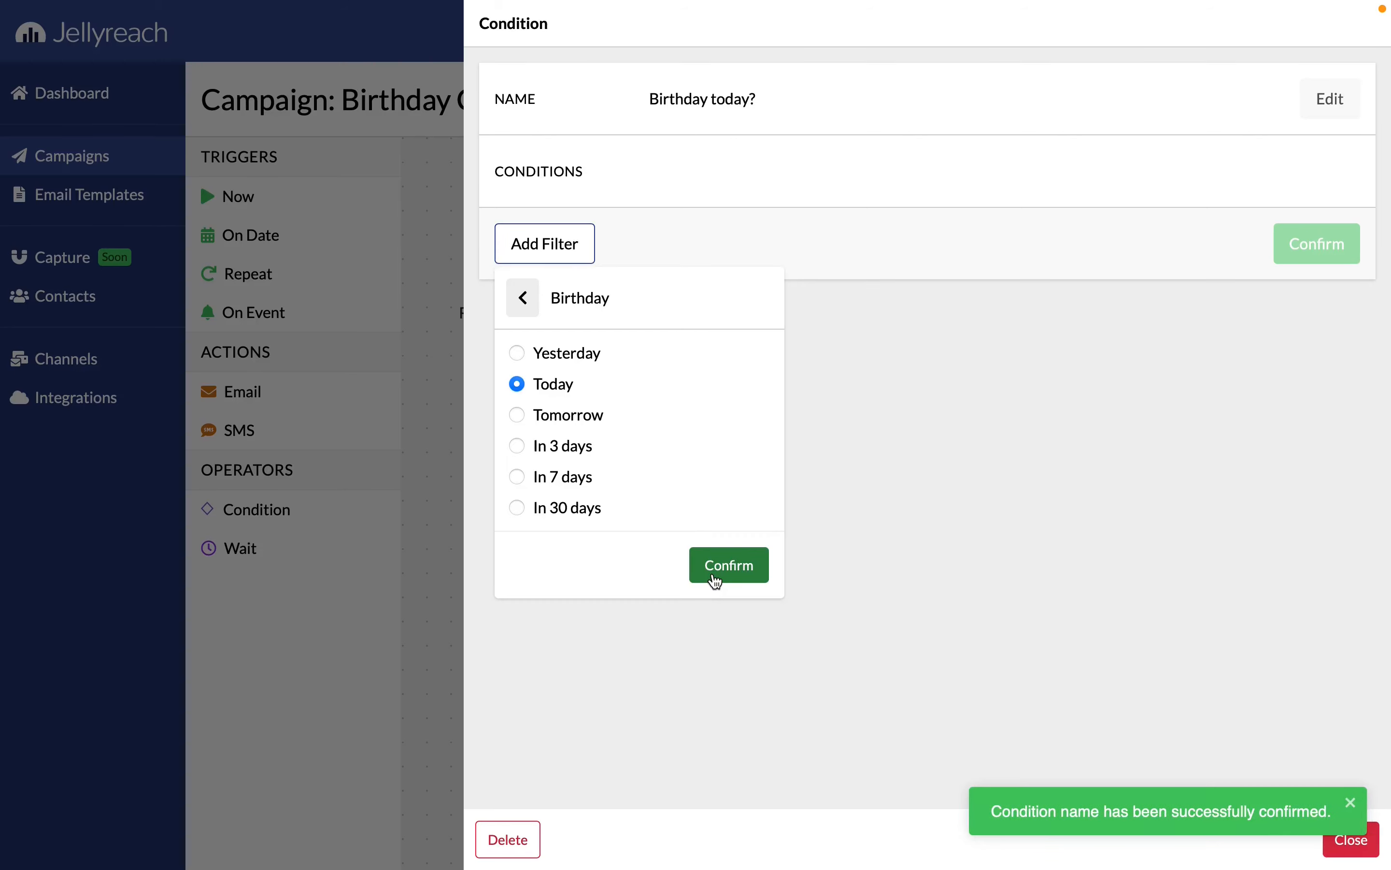
pyautogui.click(715, 575)
pyautogui.click(1306, 344)
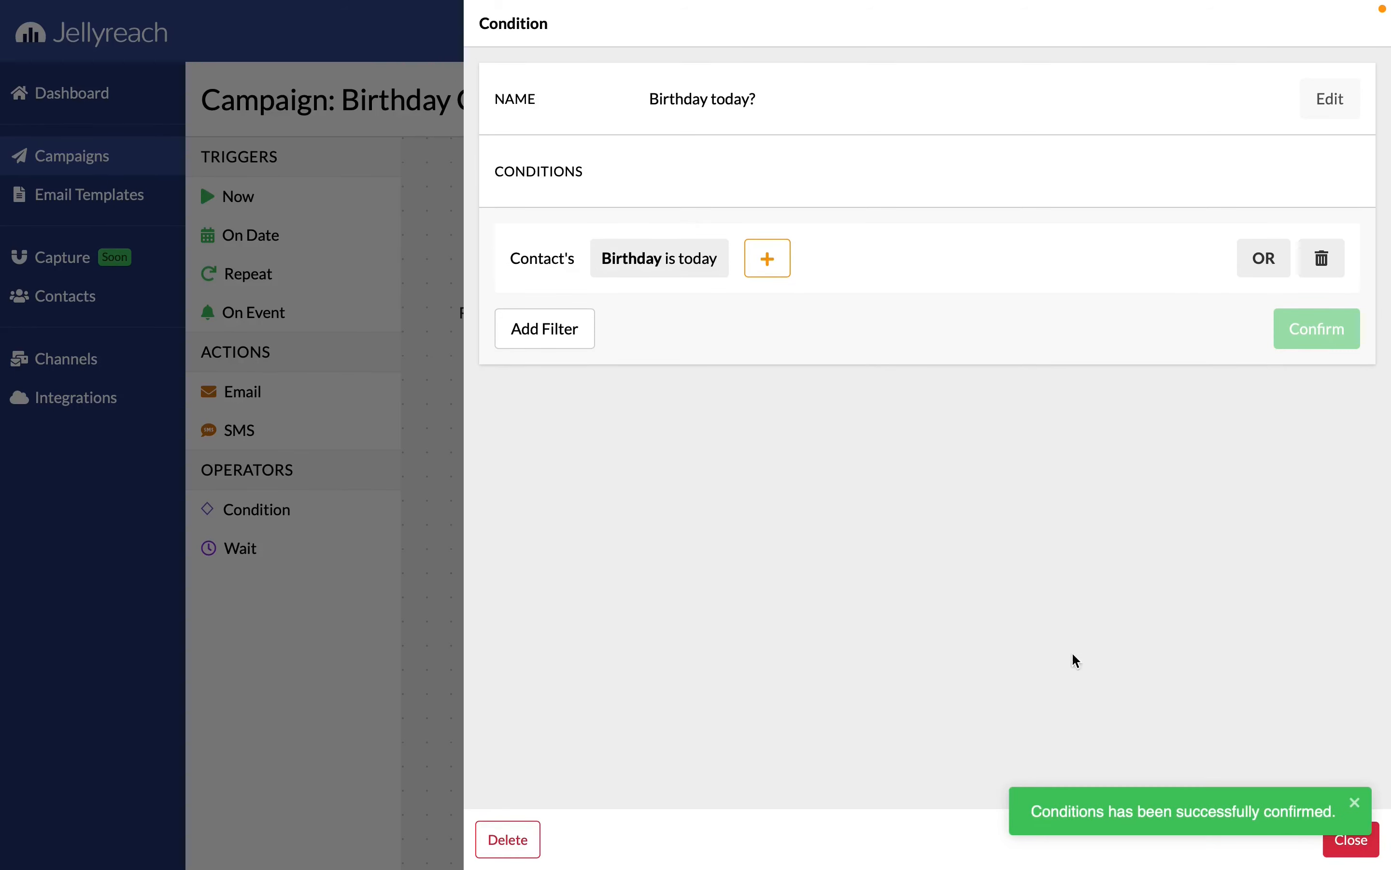
pyautogui.click(1109, 811)
pyautogui.click(441, 568)
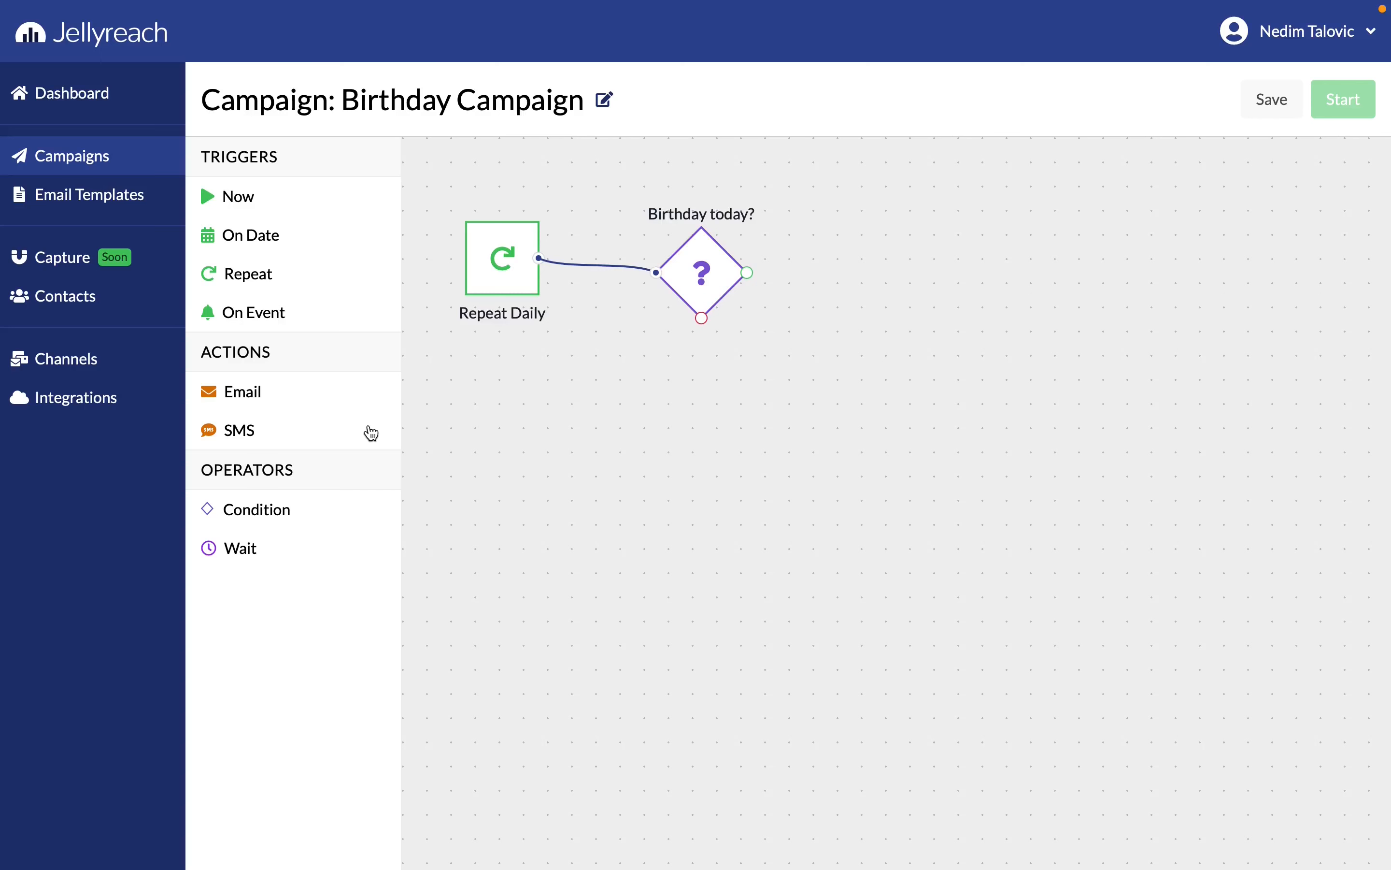
# Add an Email action on the condition's green output and set its subject to "Happy Birthday, {{contact.first_name}}!"
pyautogui.moveTo(264, 391); pyautogui.dragTo(896, 269)
pyautogui.moveTo(747, 272); pyautogui.dragTo(860, 262)
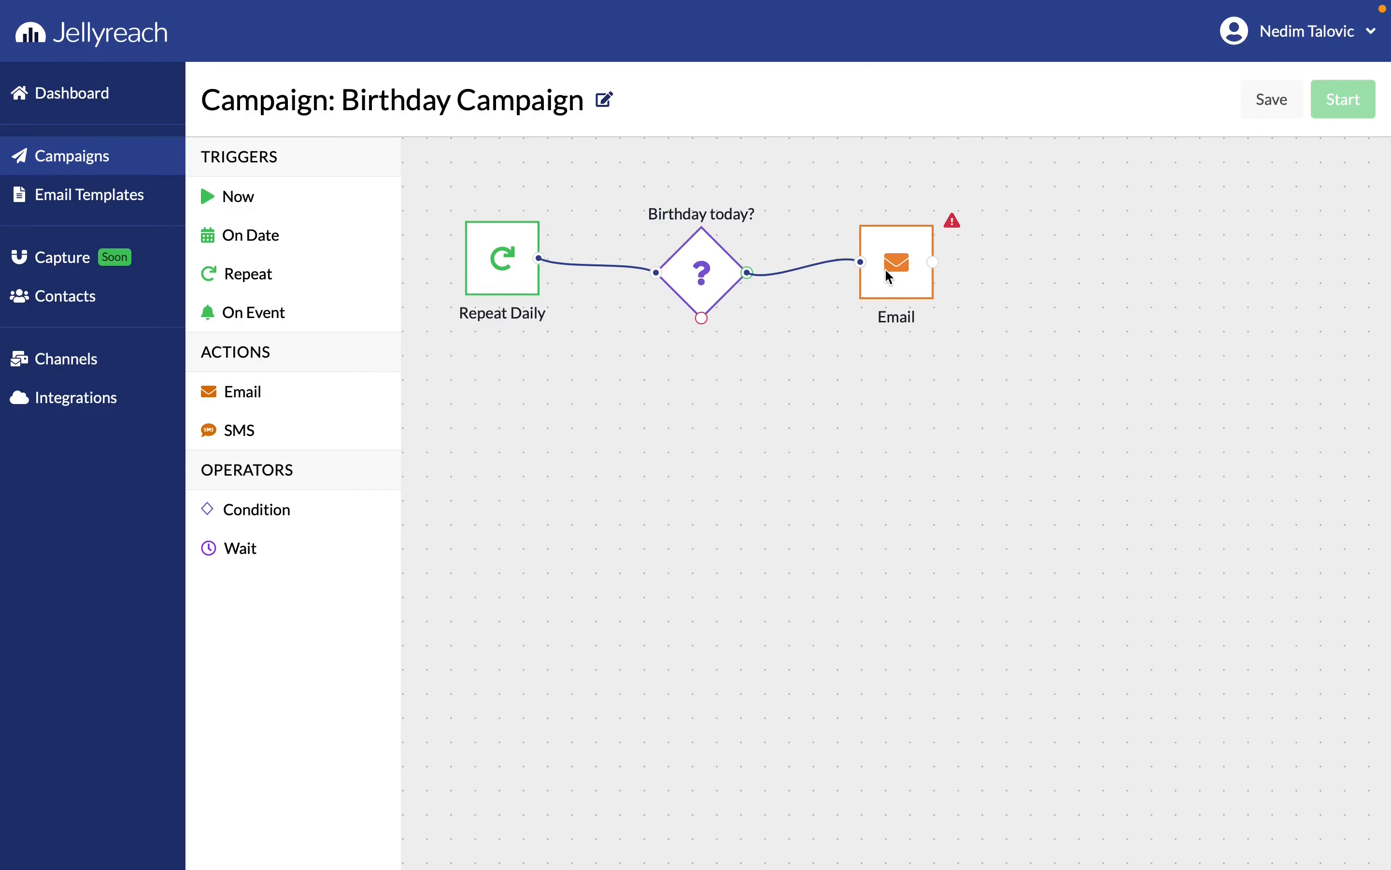
pyautogui.click(885, 268)
pyautogui.click(1330, 99)
pyautogui.click(1000, 169)
pyautogui.write('Happy b')
pyautogui.press('BackSpace')
pyautogui.write('B')
pyautogui.click(1322, 106)
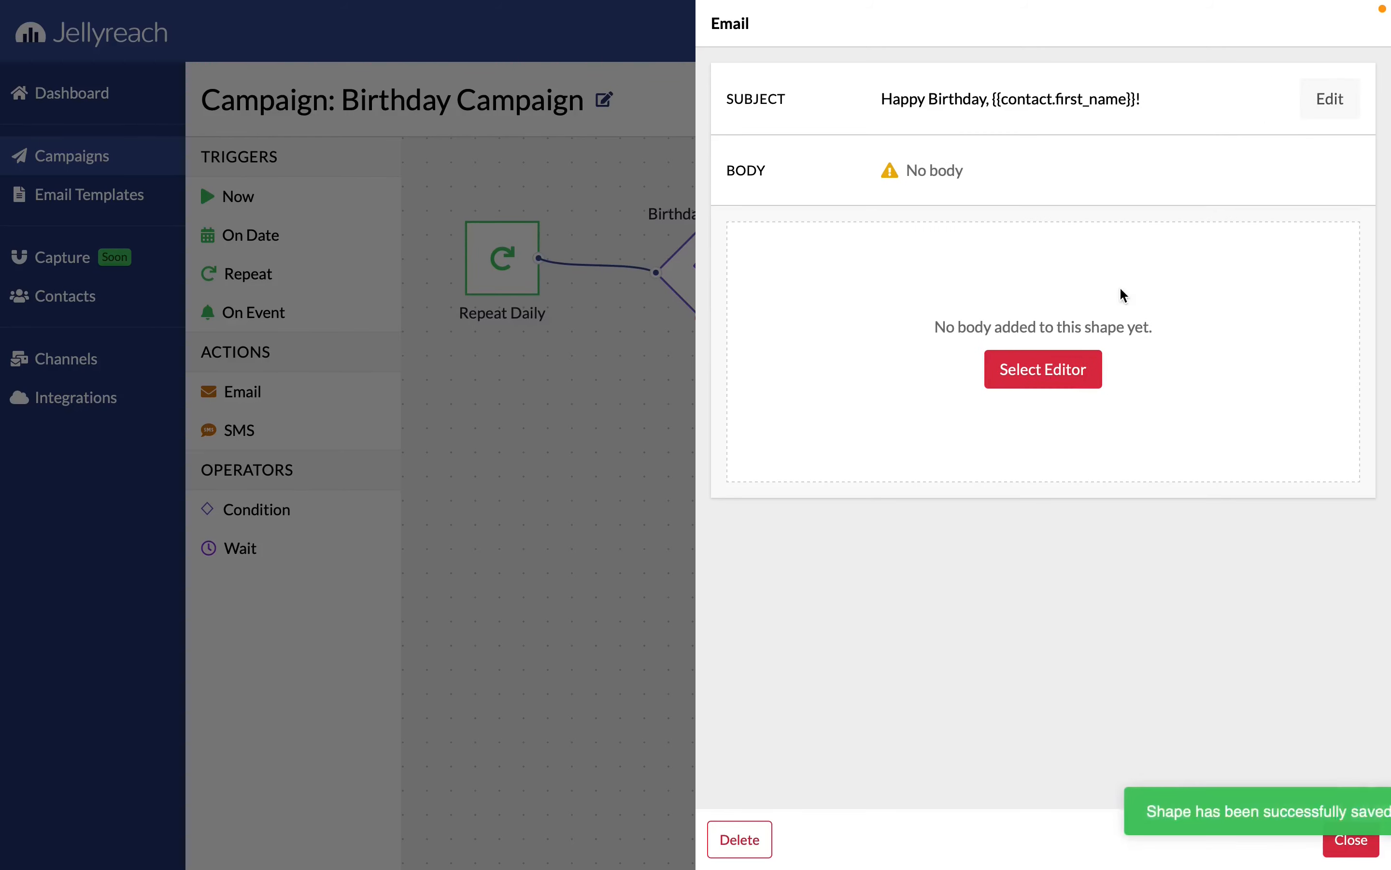
# Create the birthday email's body from the Simple Text basic layout and close the email settings
pyautogui.click(1048, 384)
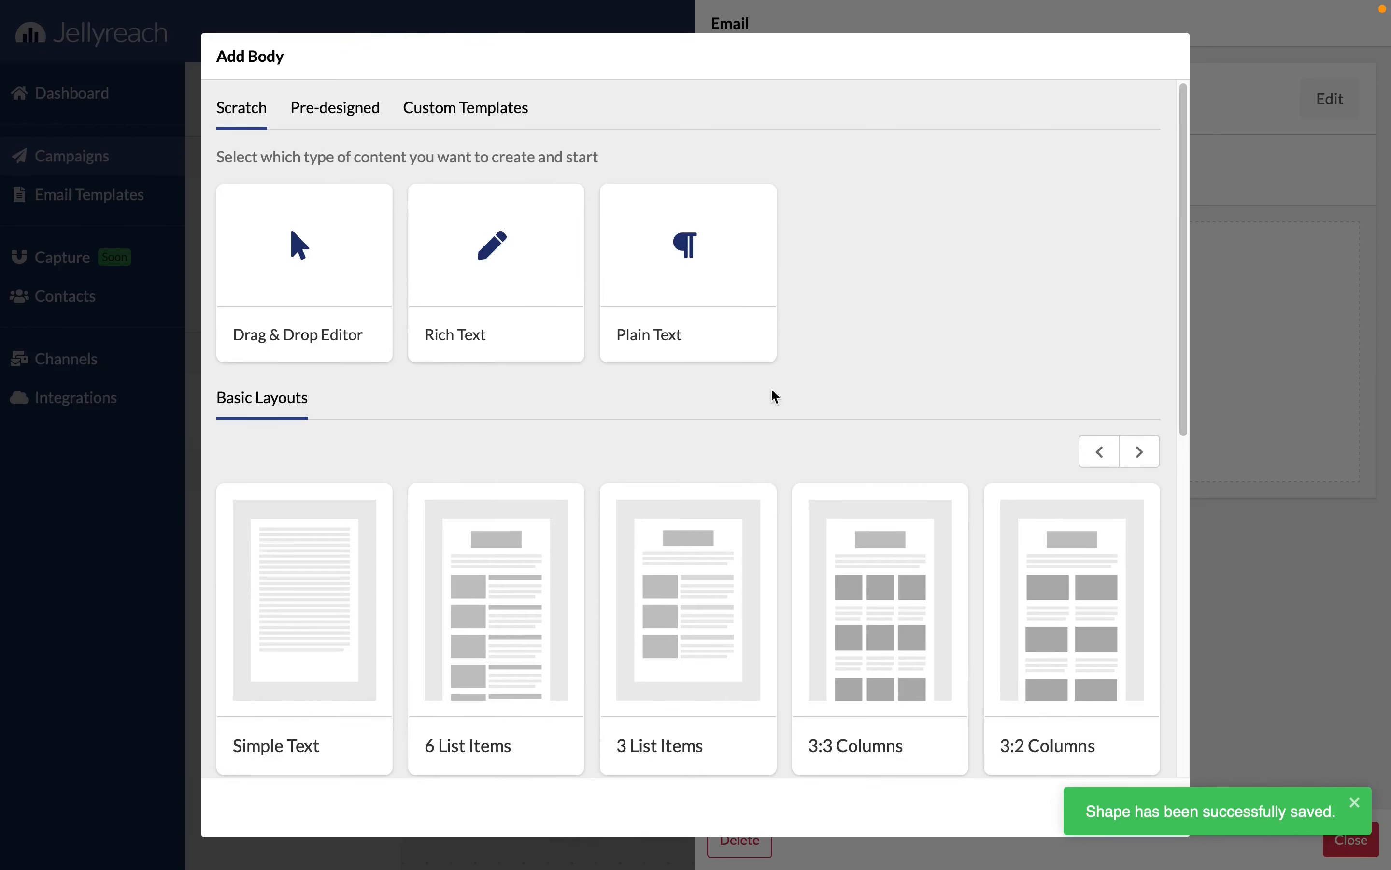
pyautogui.click(302, 562)
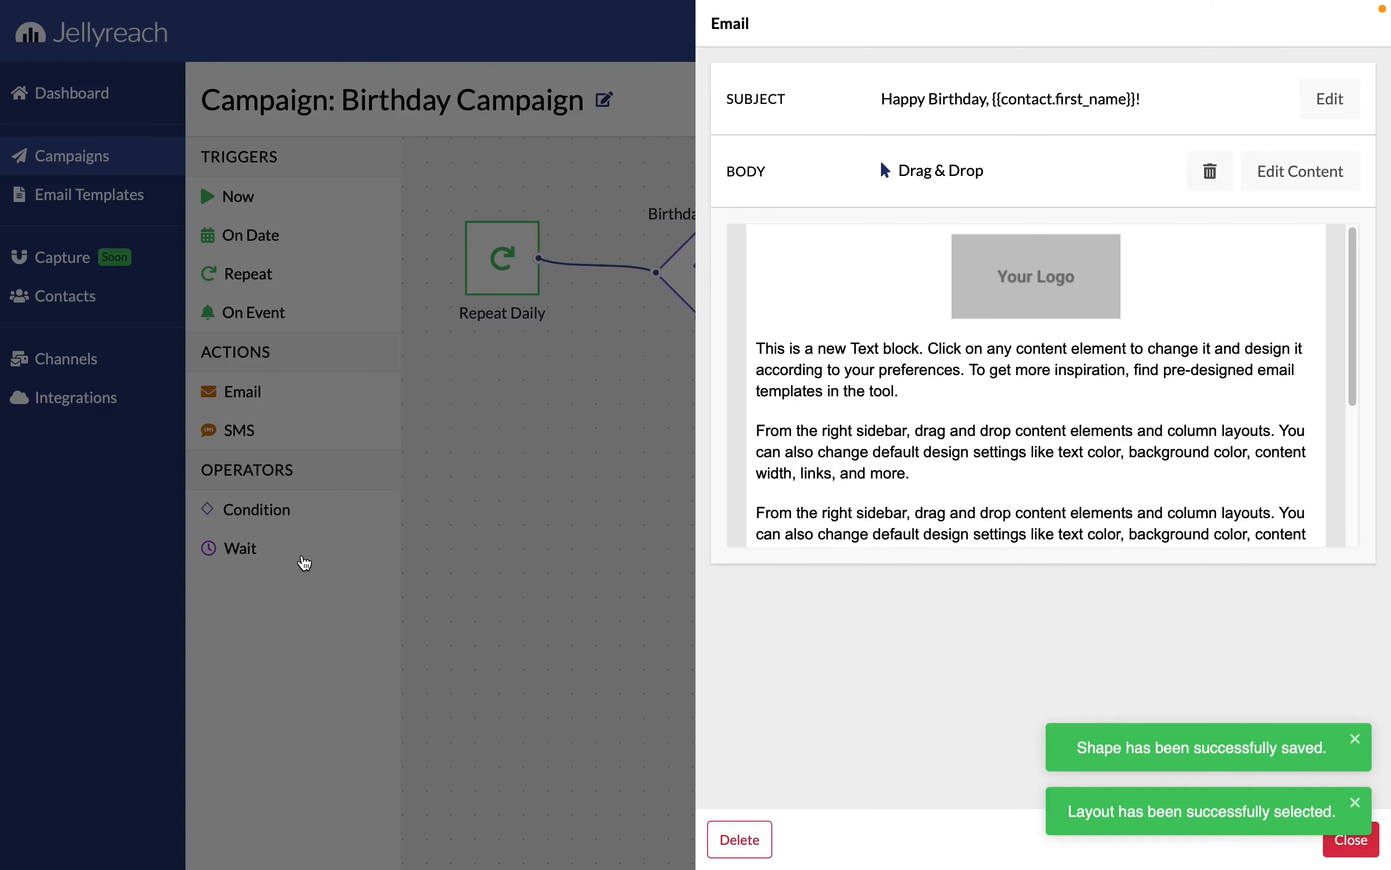
pyautogui.click(519, 499)
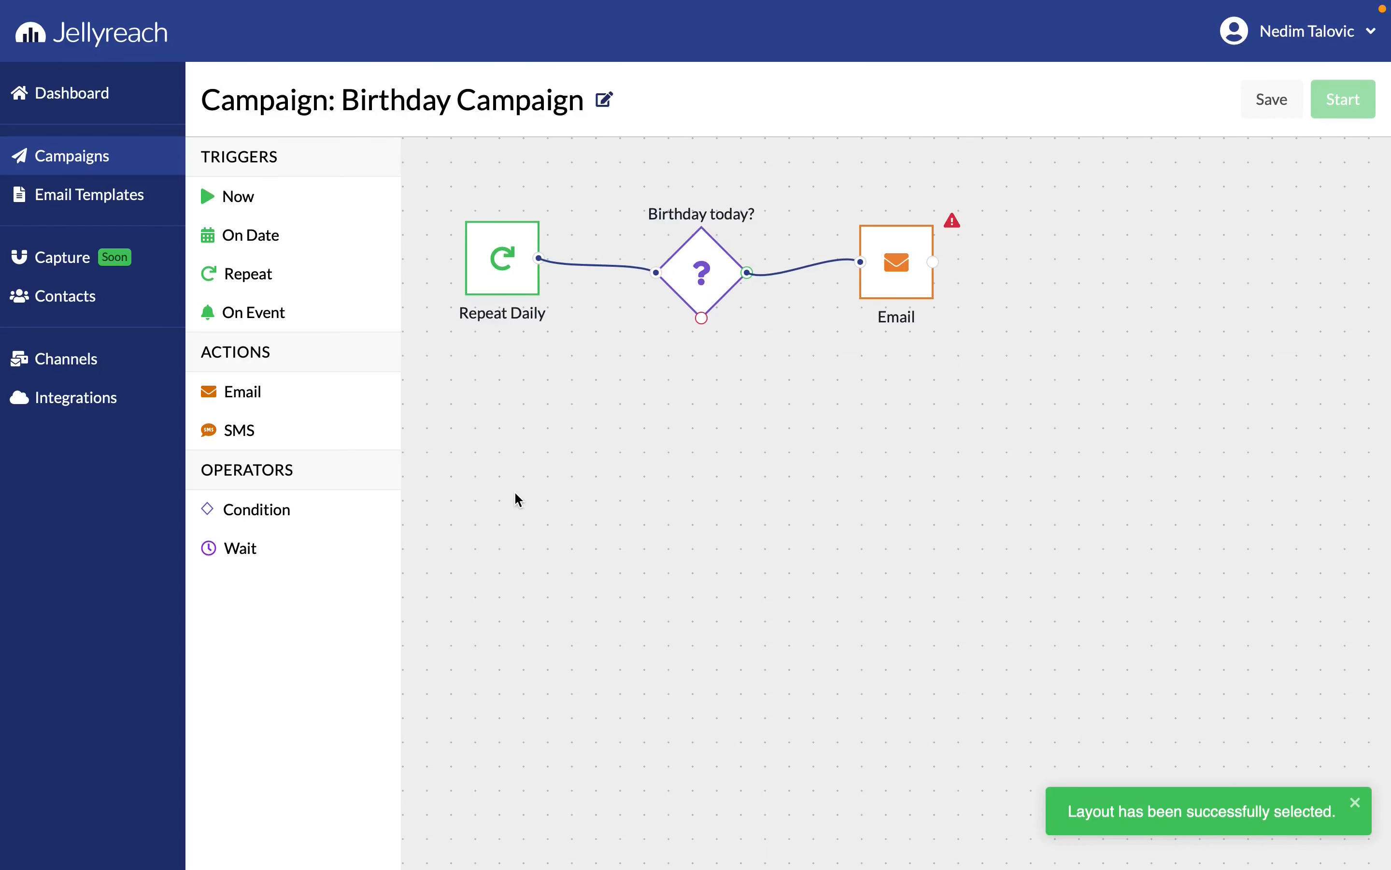
# Save the Birthday Campaign scenario and start it with No Objective
pyautogui.click(1279, 115)
pyautogui.click(1333, 112)
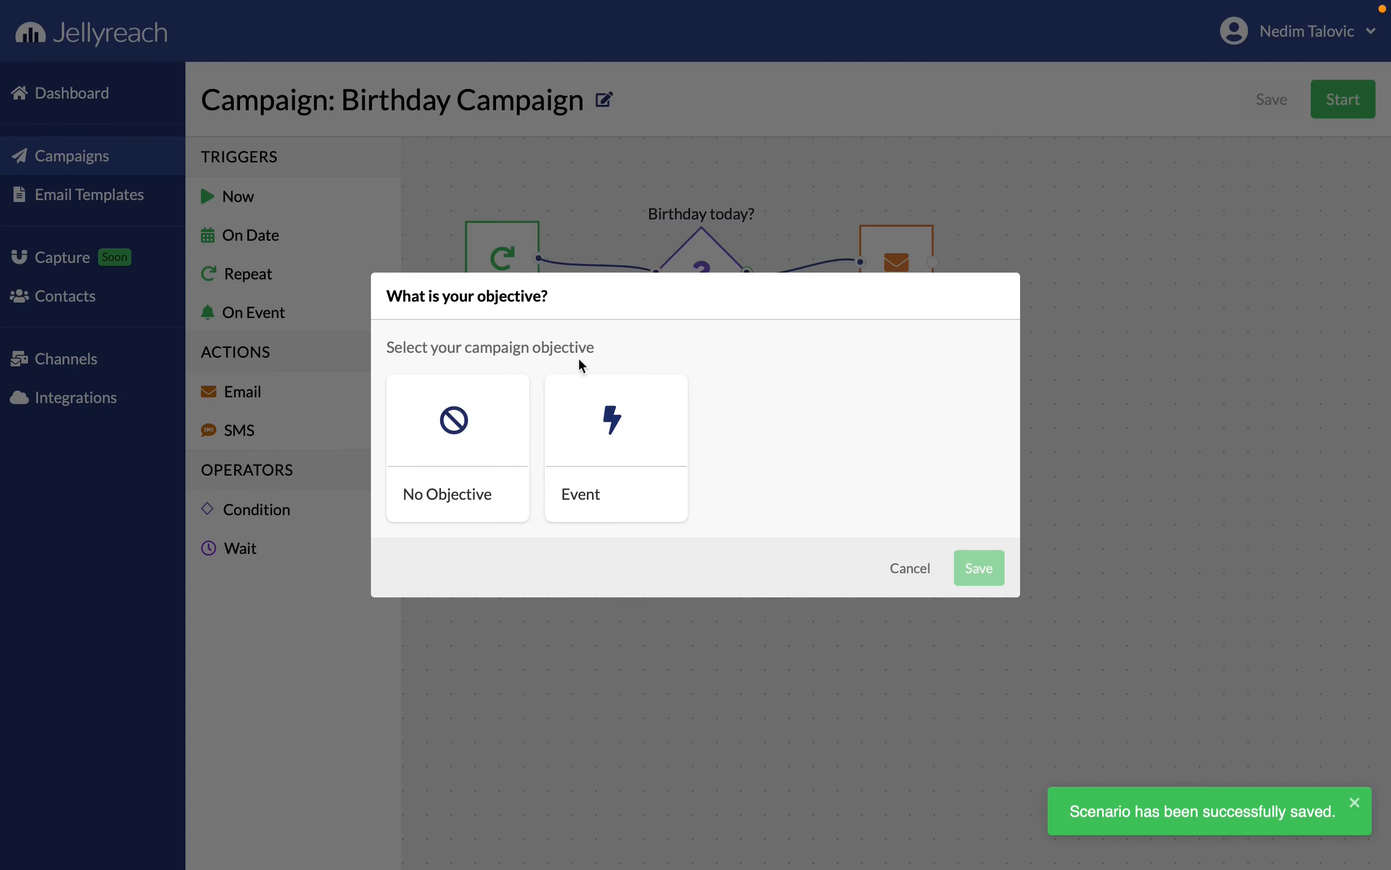
pyautogui.click(469, 411)
pyautogui.click(980, 568)
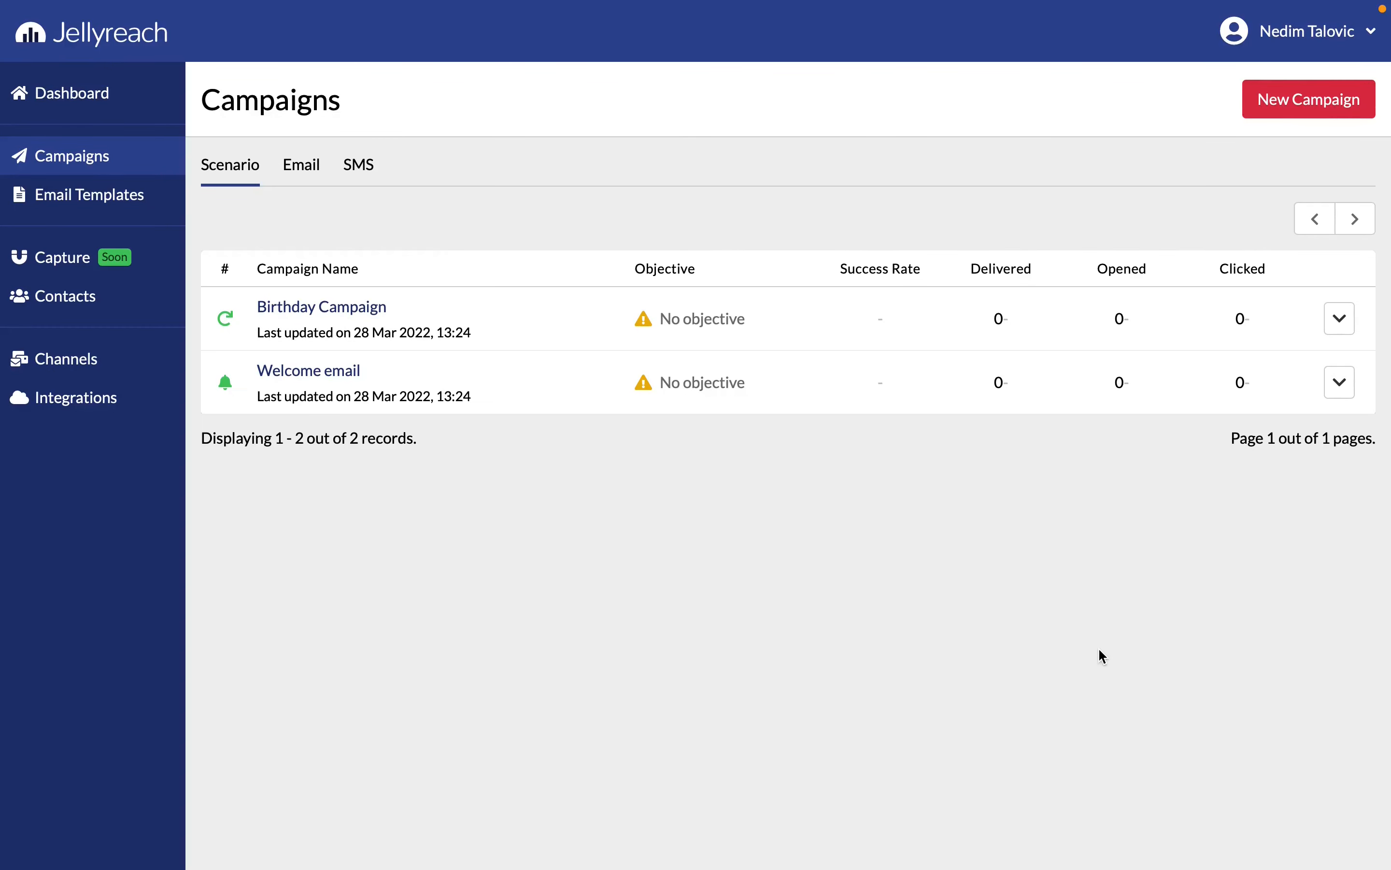
# Open the account settings and review the data attributes and events lists
pyautogui.click(1288, 48)
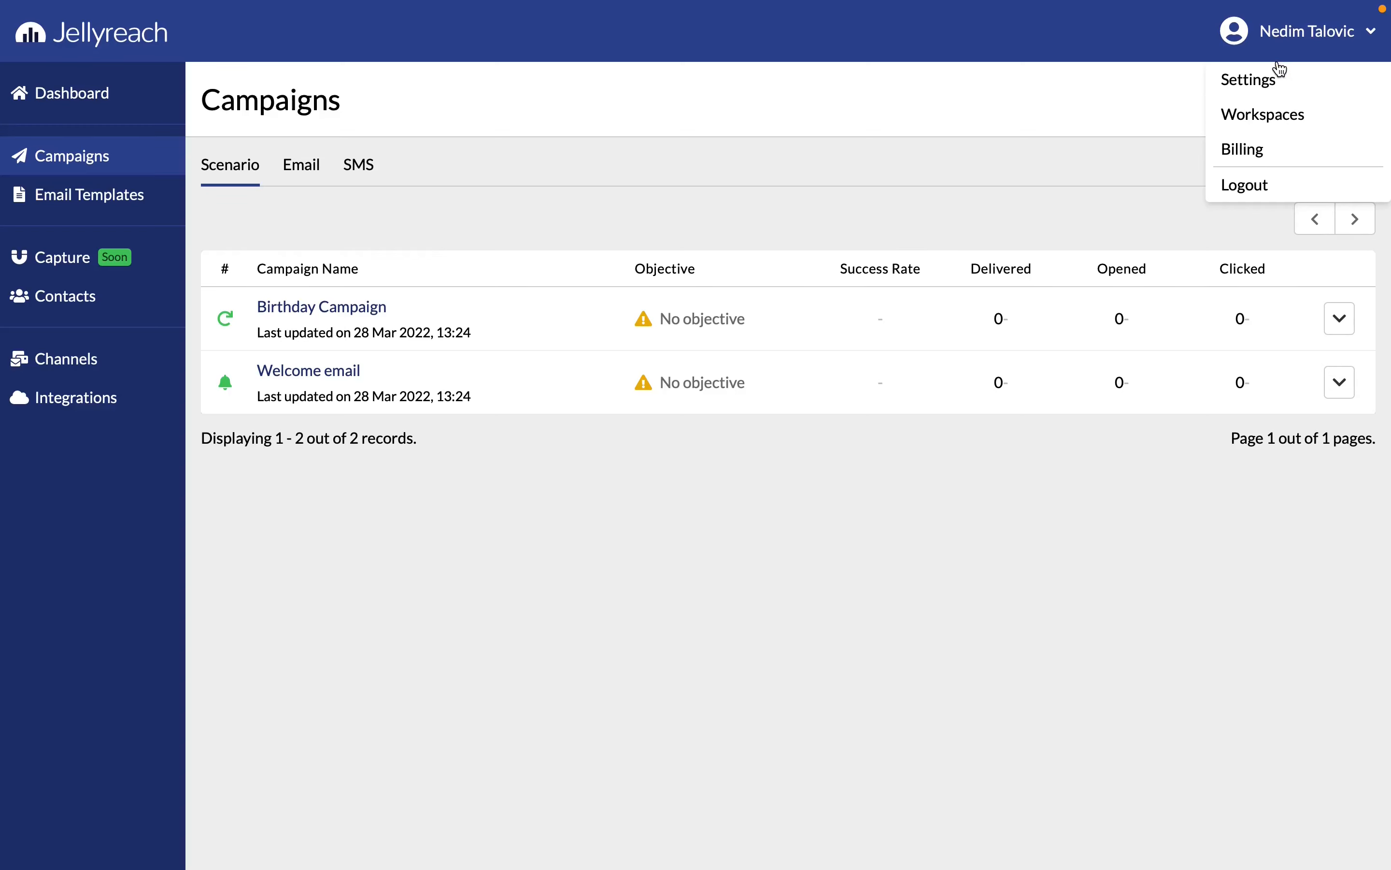
pyautogui.click(1277, 78)
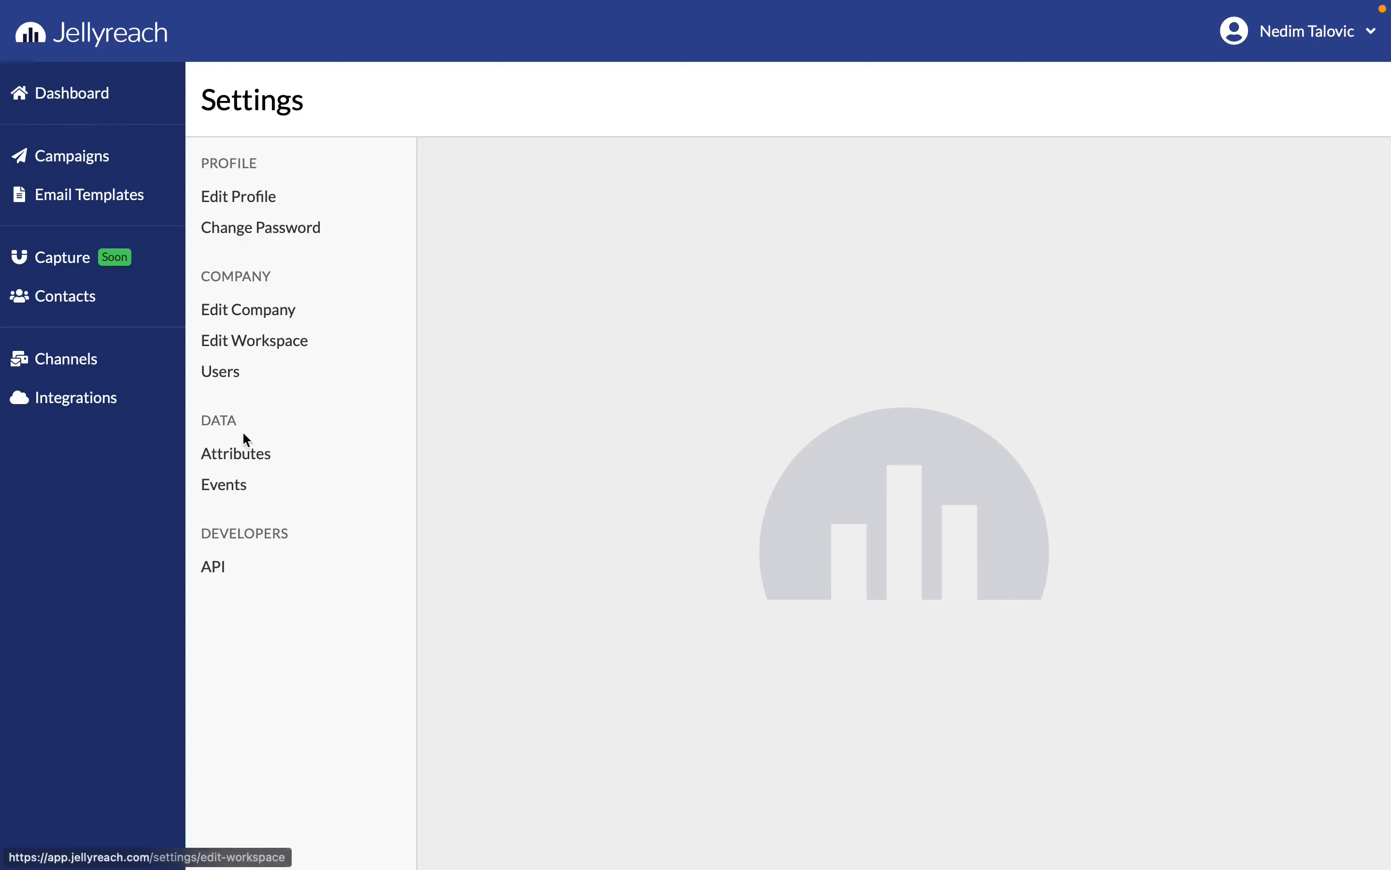
pyautogui.click(245, 454)
pyautogui.scroll(-5, 747, 313)
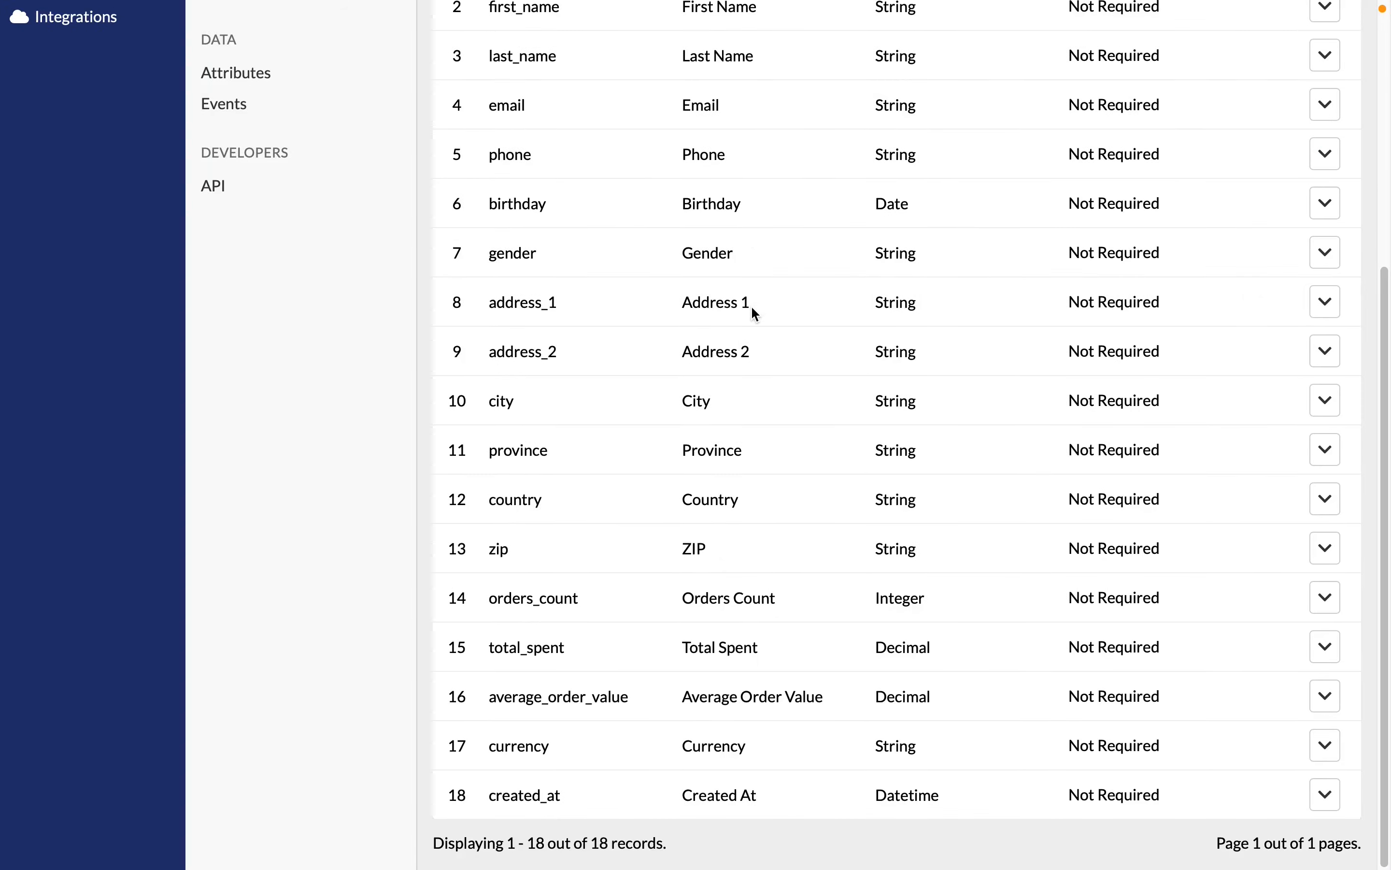
pyautogui.scroll(5, 750, 305)
pyautogui.click(247, 486)
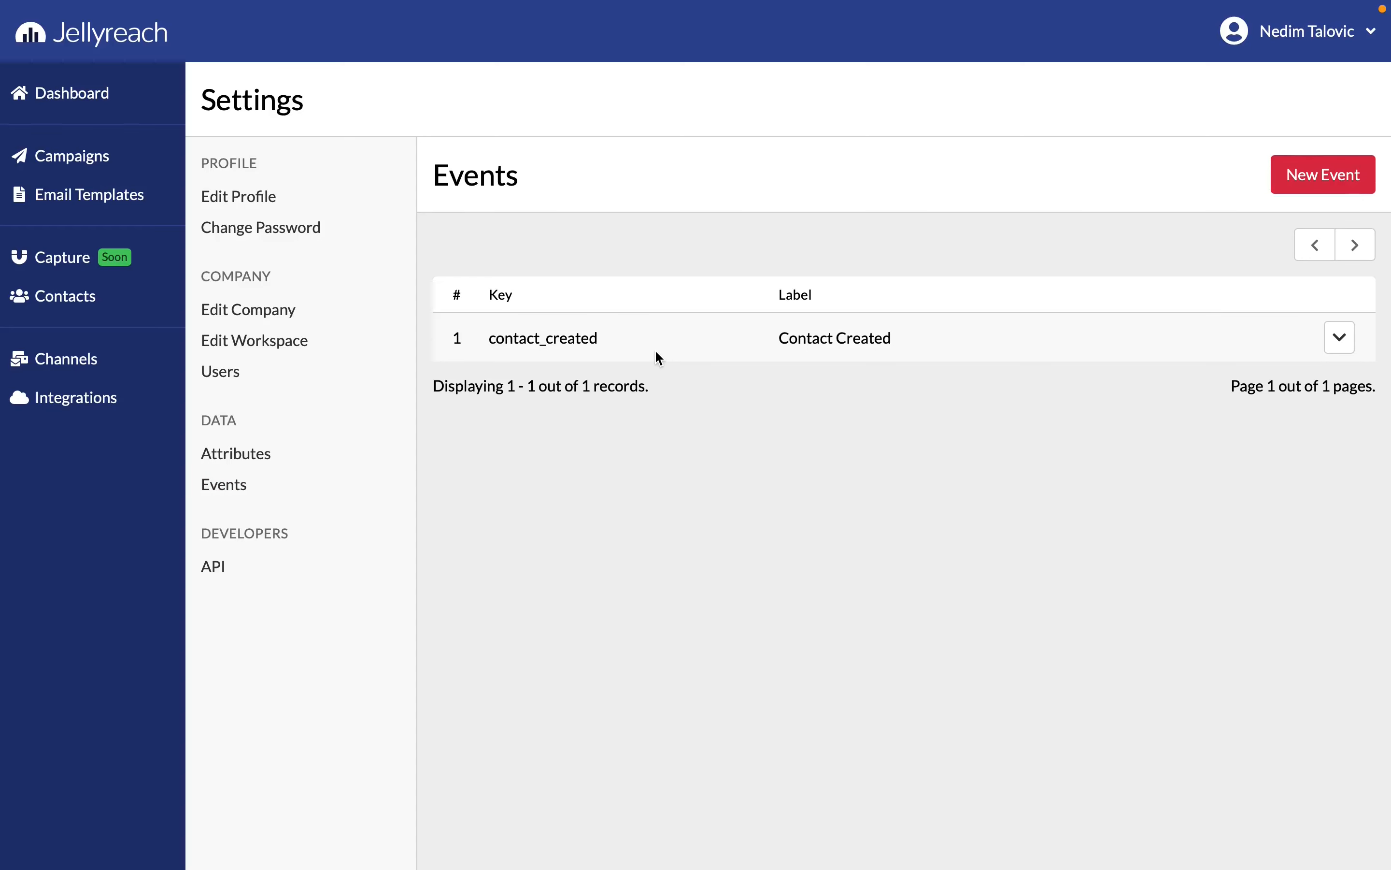
# Review the workspace's name and data format settings, including the available time zones, without changing them
pyautogui.click(289, 341)
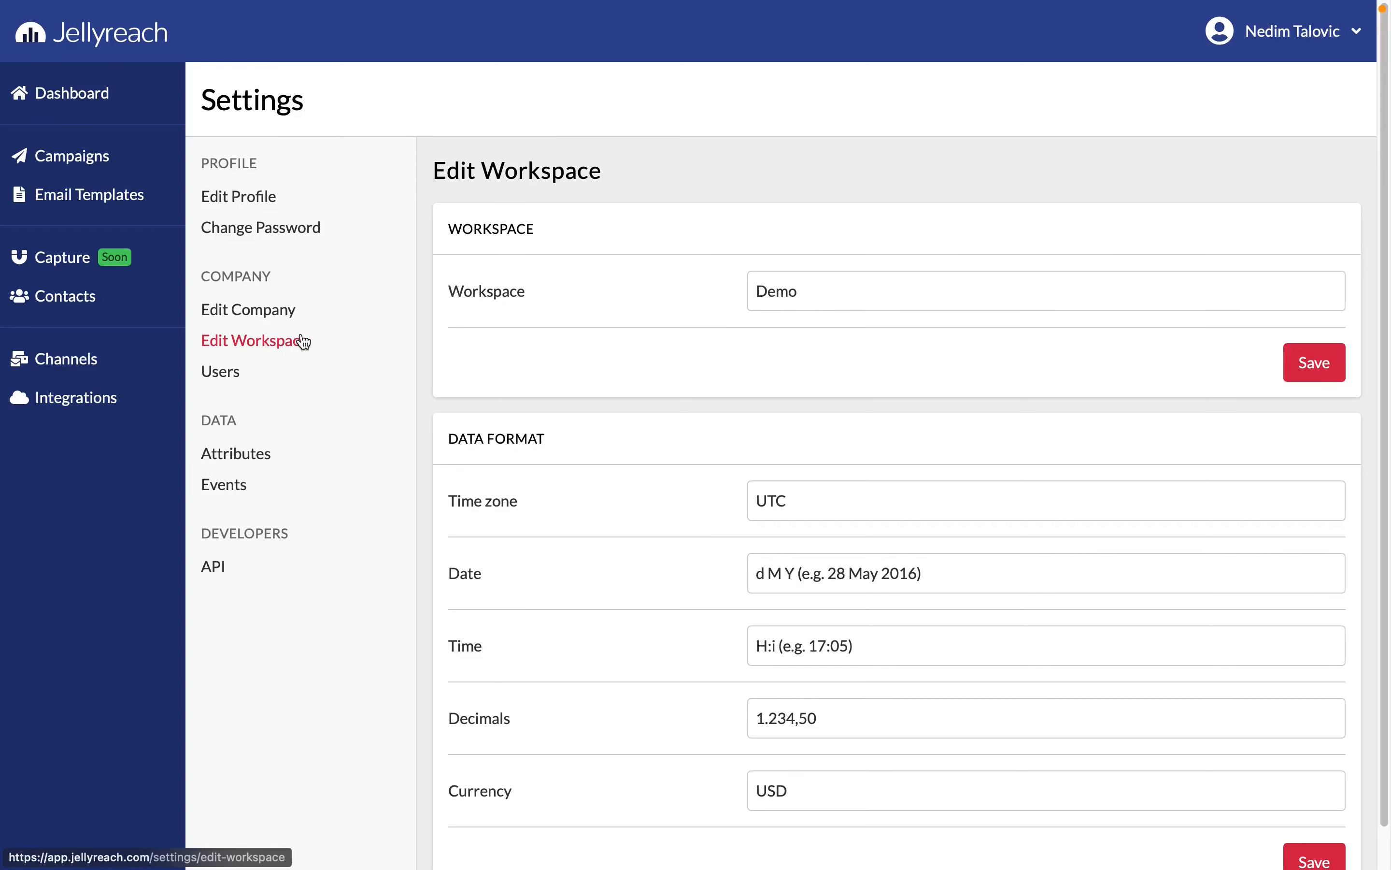
pyautogui.scroll(-1, 649, 435)
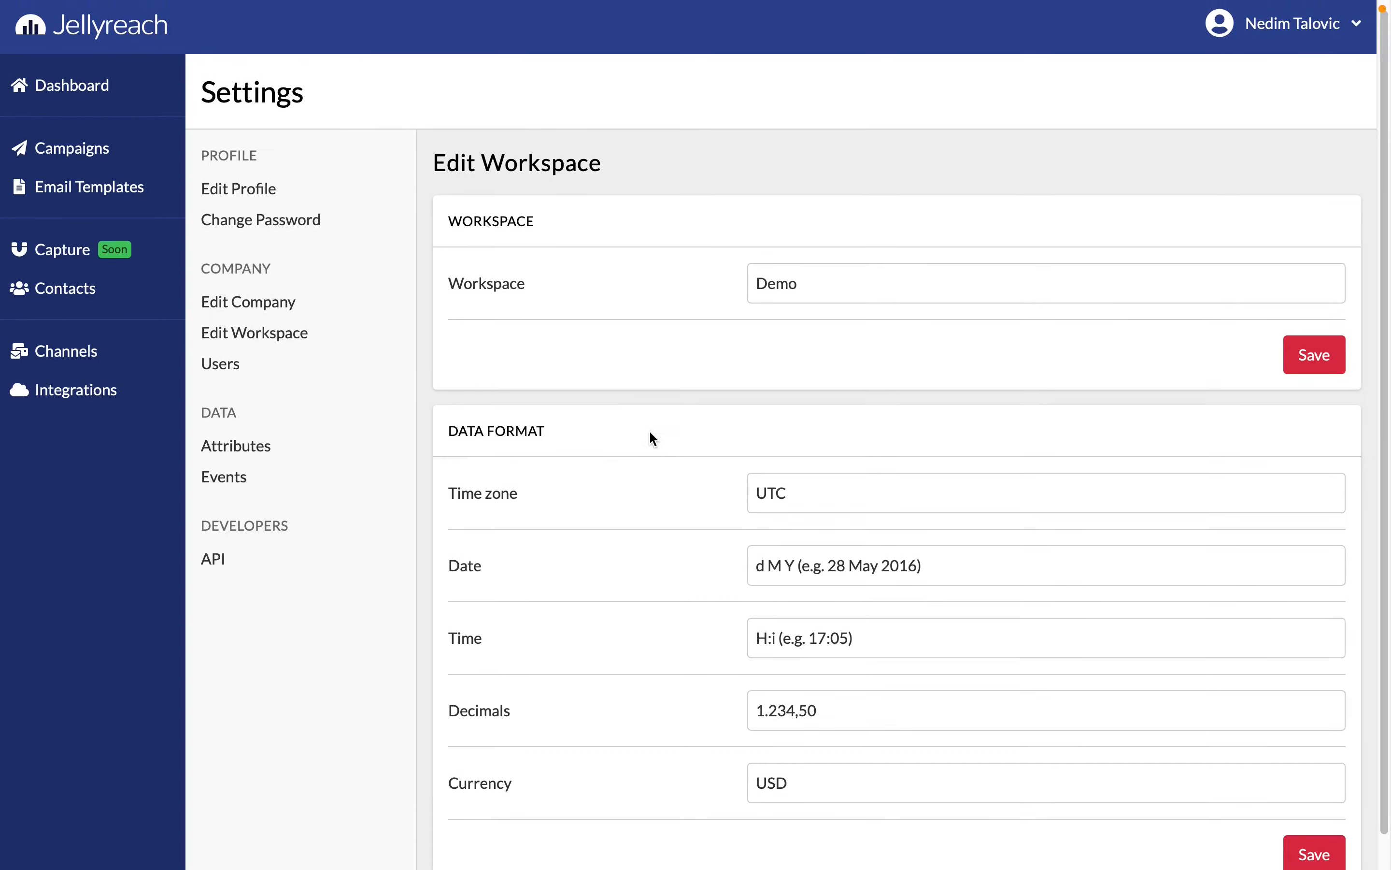
pyautogui.click(826, 463)
pyautogui.scroll(20, 839, 368)
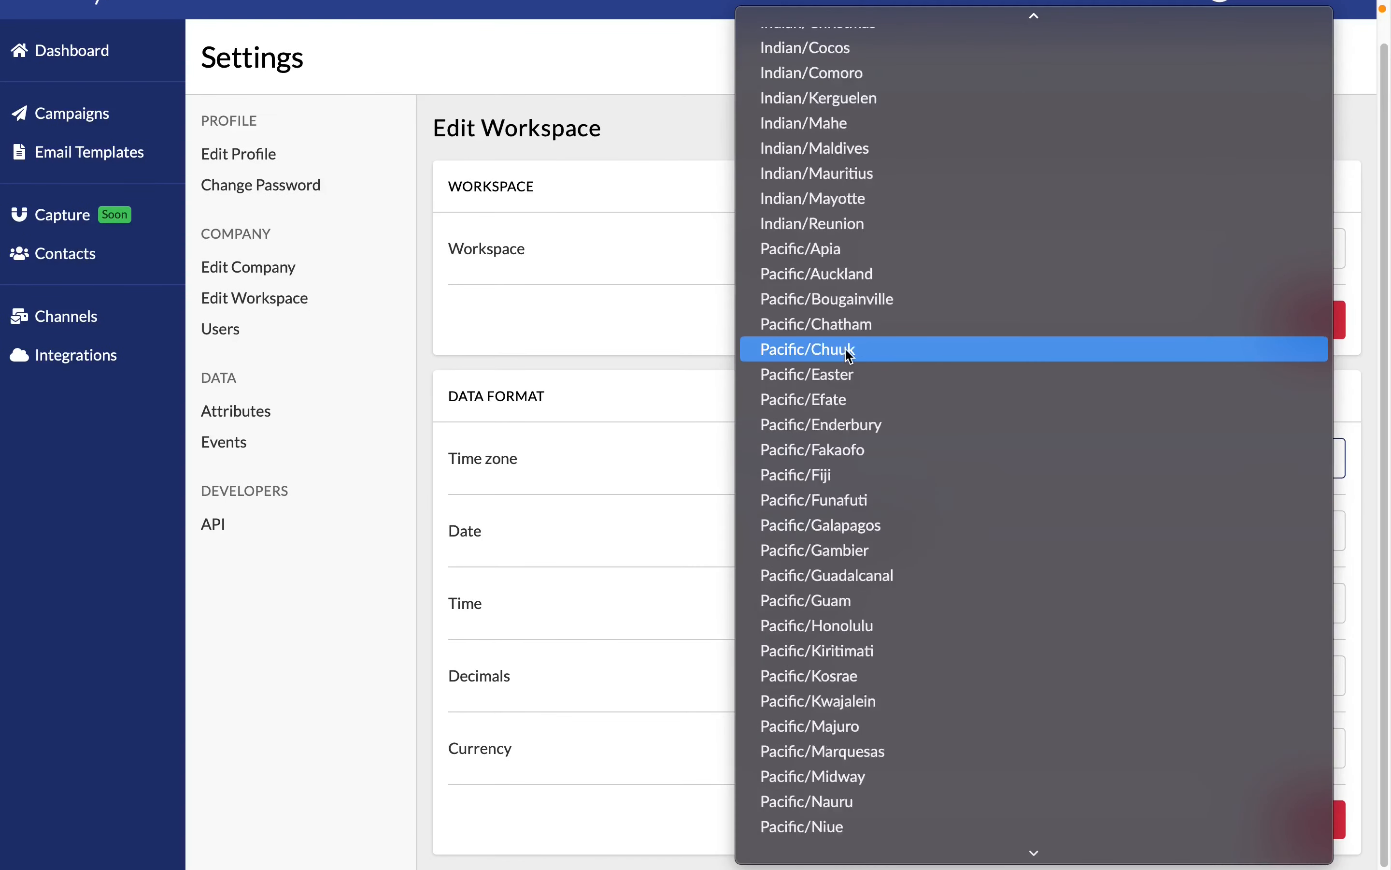
pyautogui.click(659, 340)
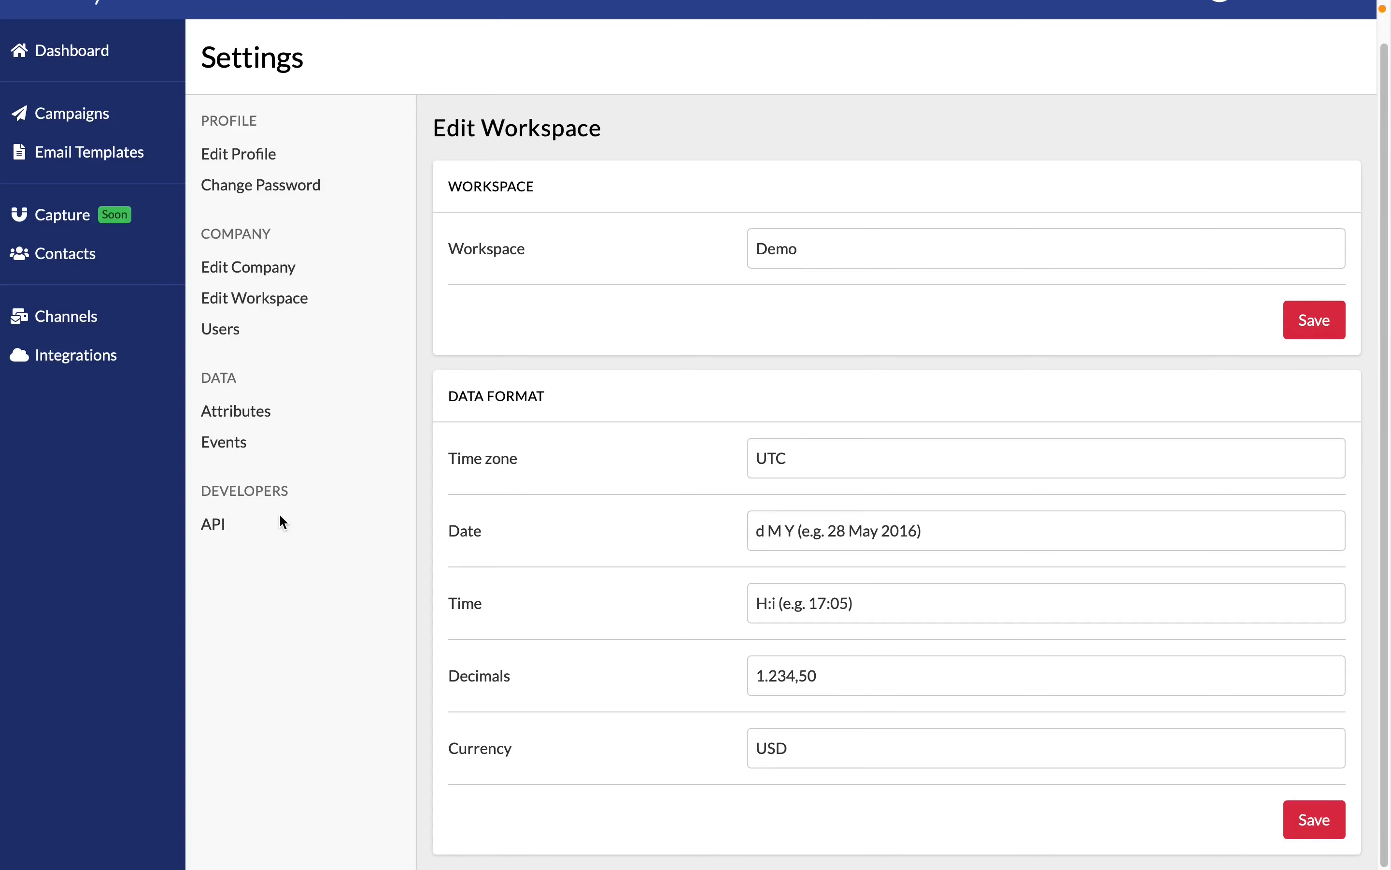
# Generate an API key in the developer settings and locate the API Documentation link
pyautogui.click(223, 524)
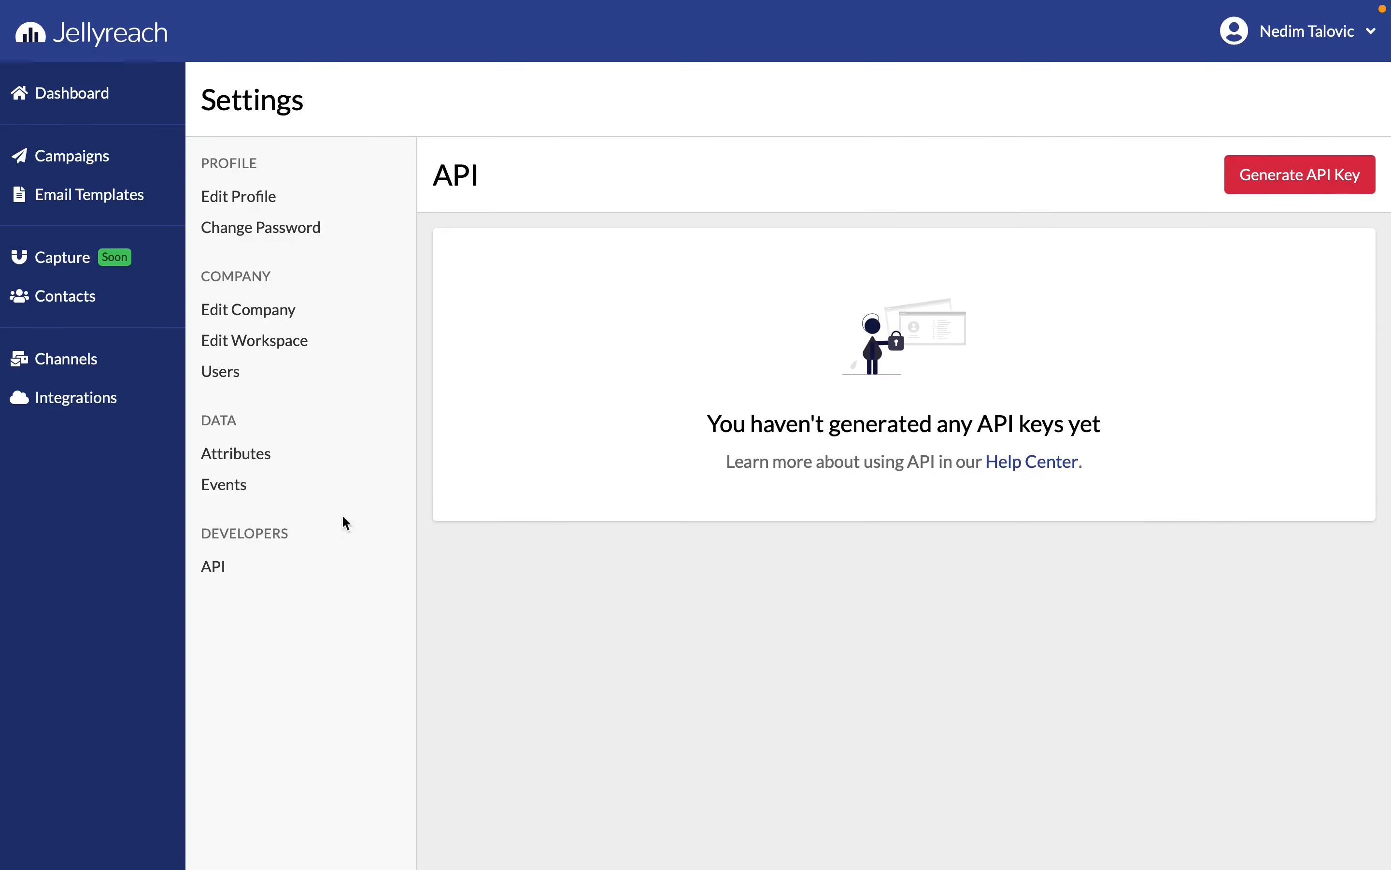
pyautogui.click(1260, 181)
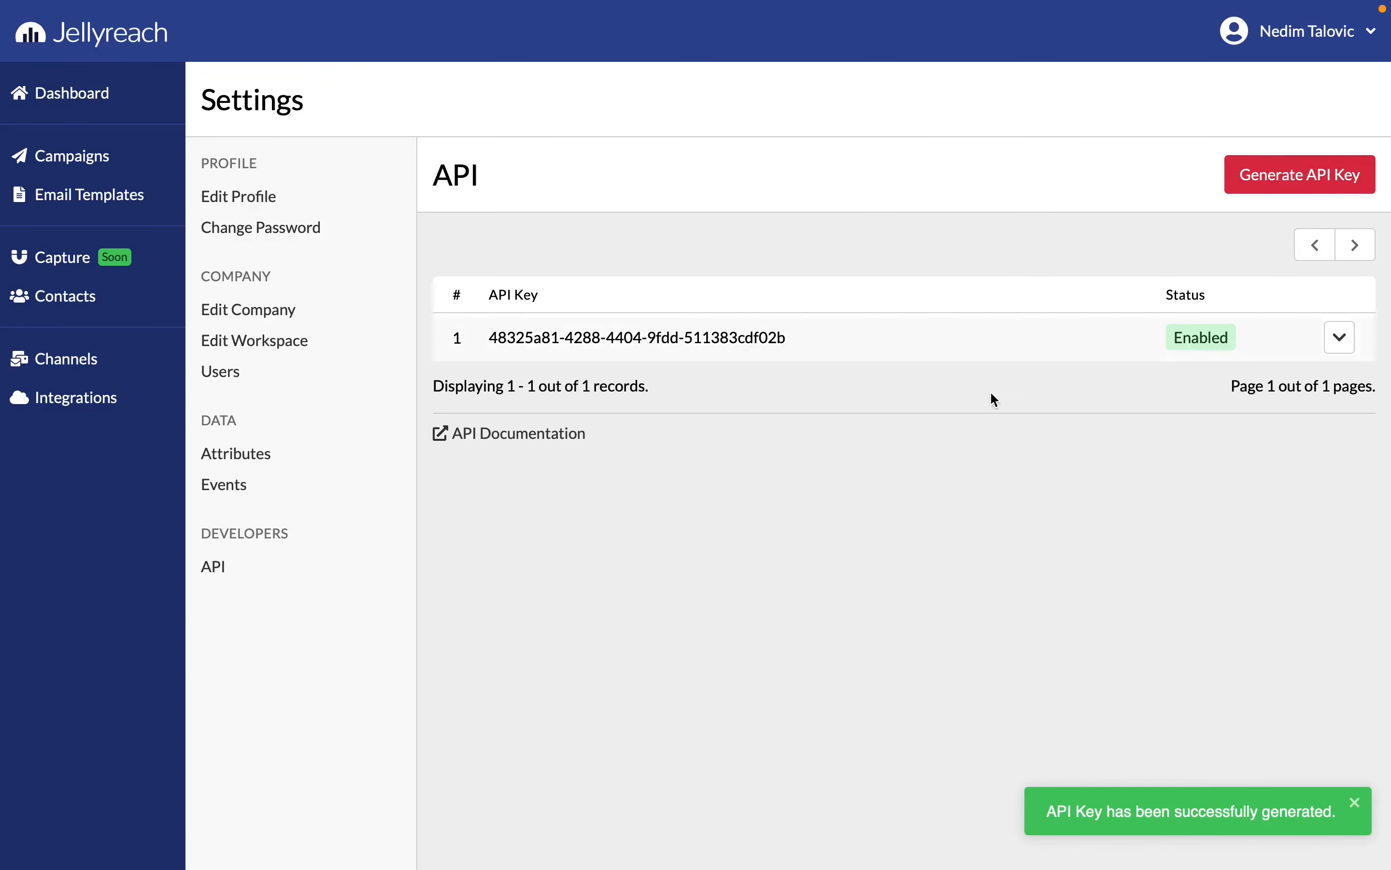
pyautogui.click(1088, 814)
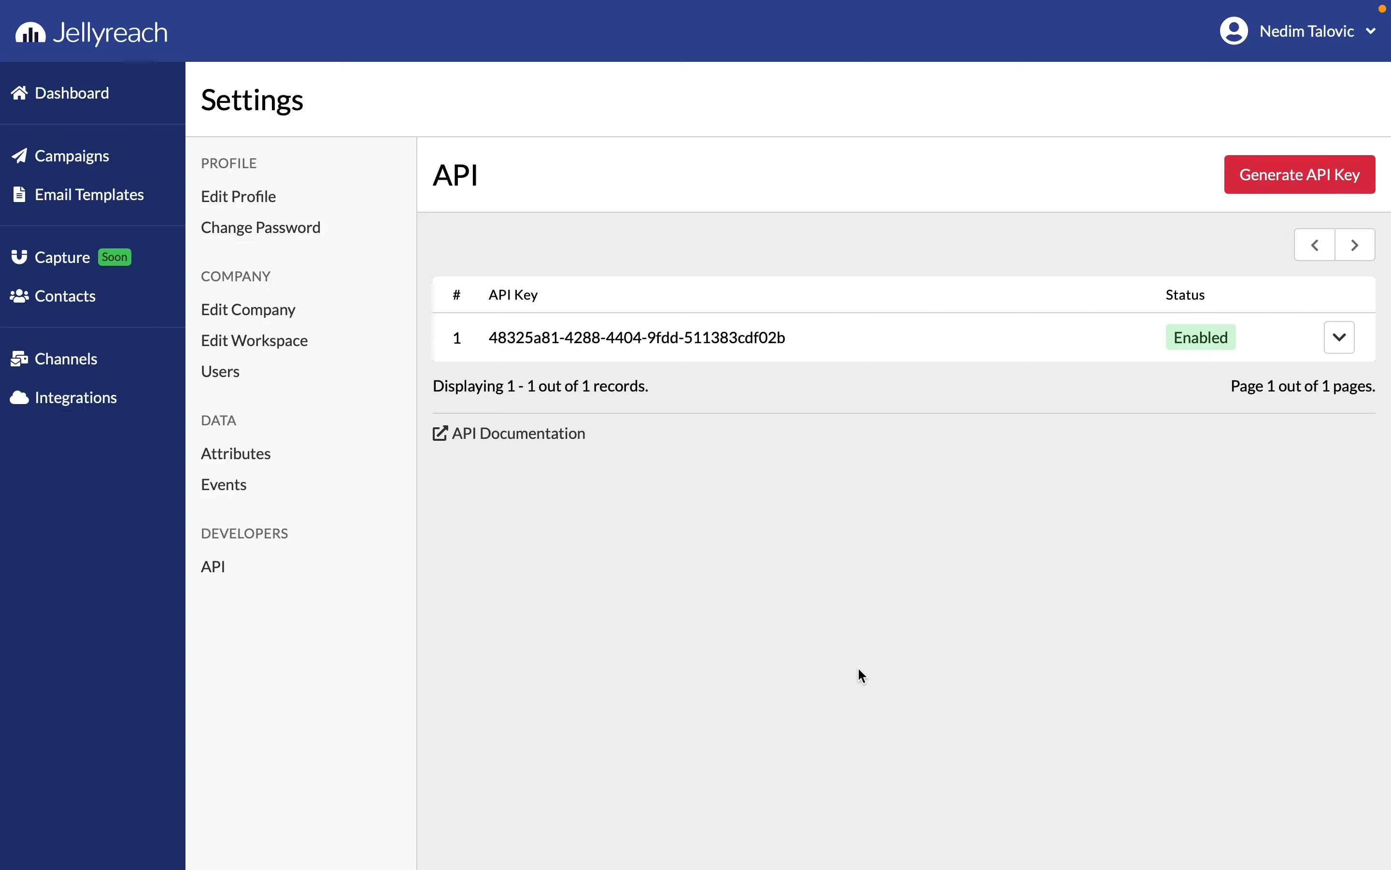
pyautogui.moveTo(665, 429); pyautogui.dragTo(453, 414)
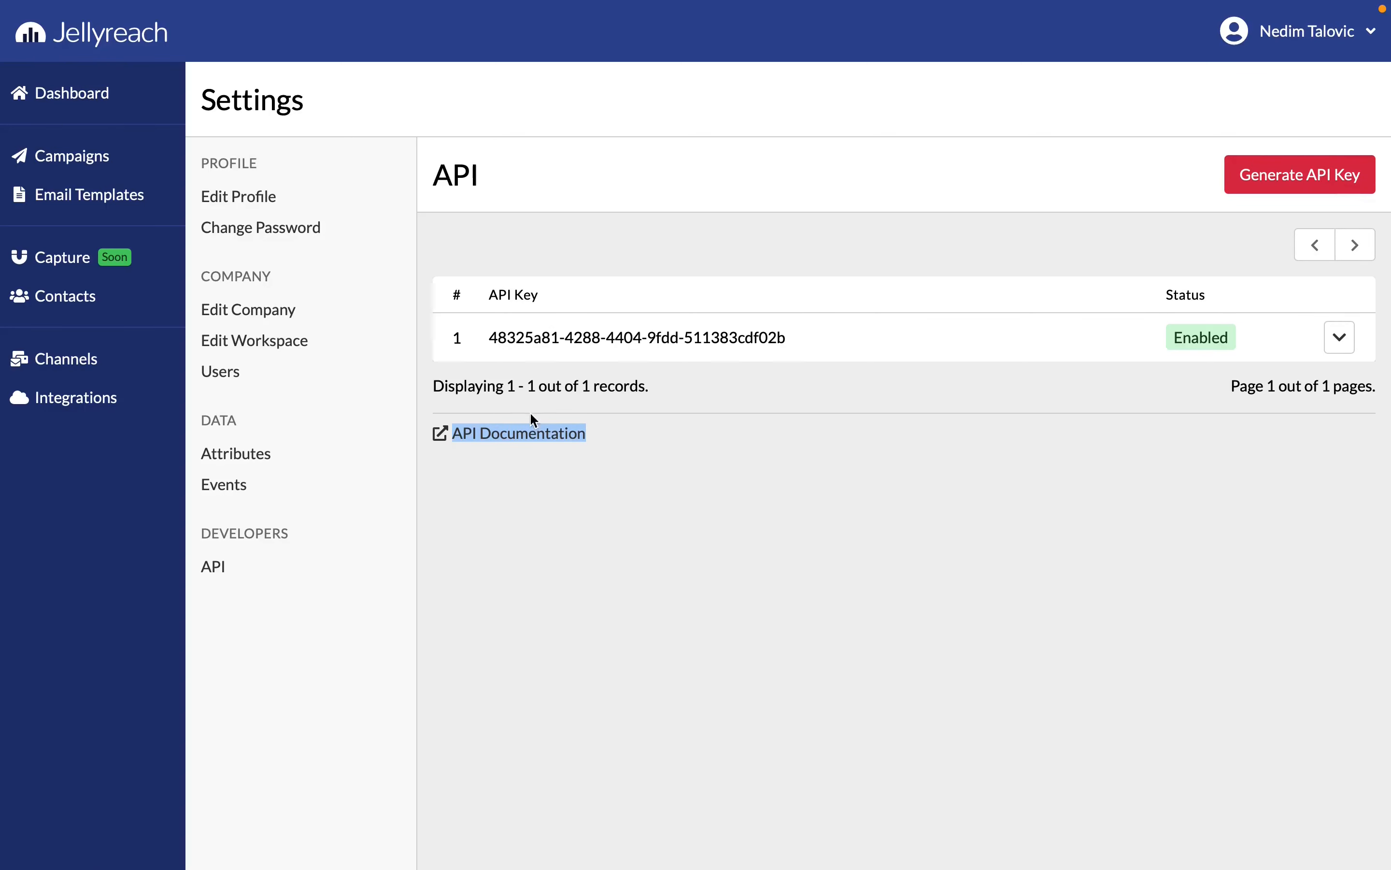
pyautogui.click(665, 440)
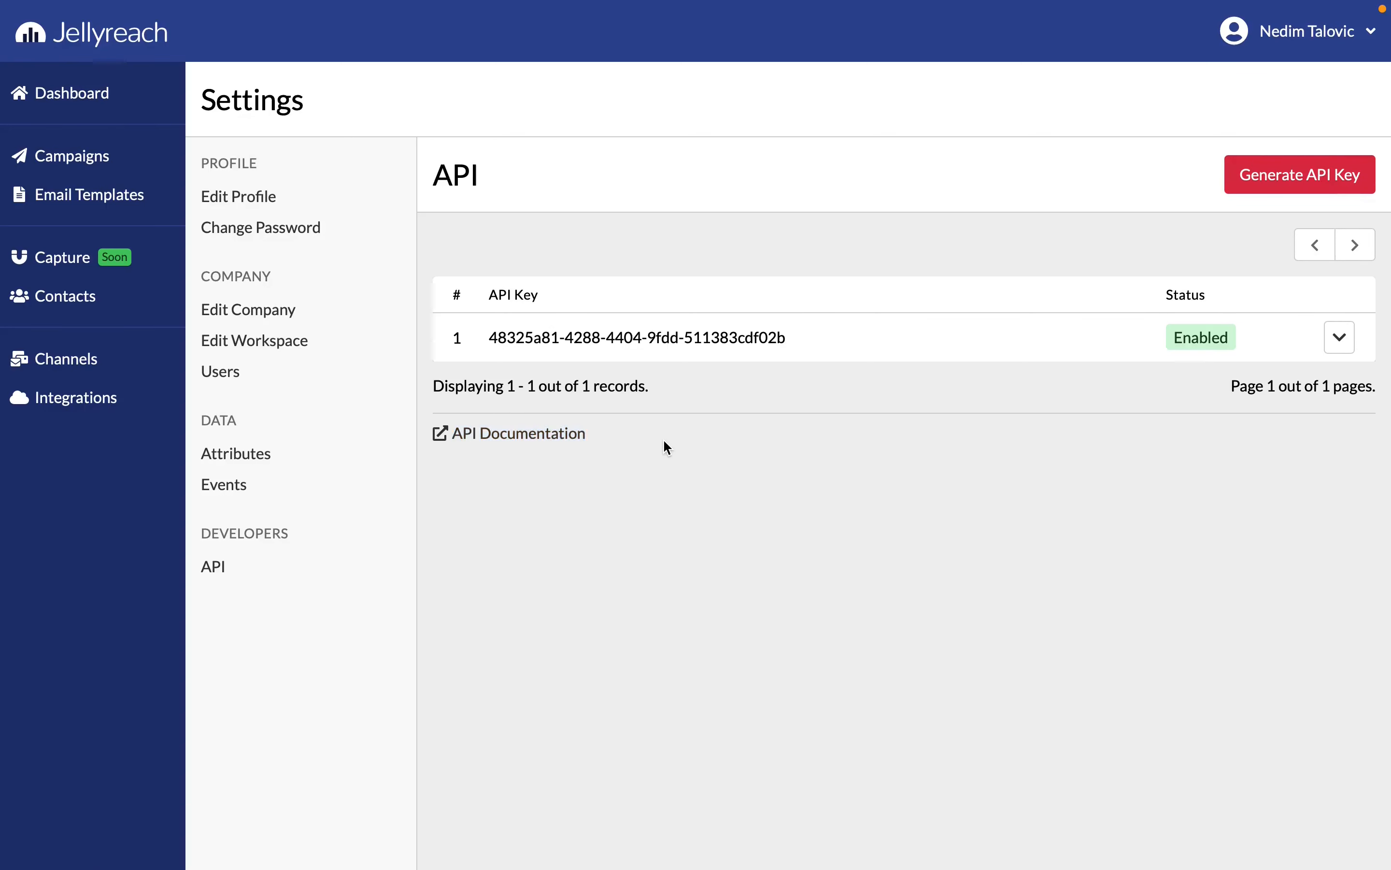
# Review the workspaces list and the New Workspace form without creating one, and reopen the Demo workspace
pyautogui.click(1273, 60)
pyautogui.click(1255, 113)
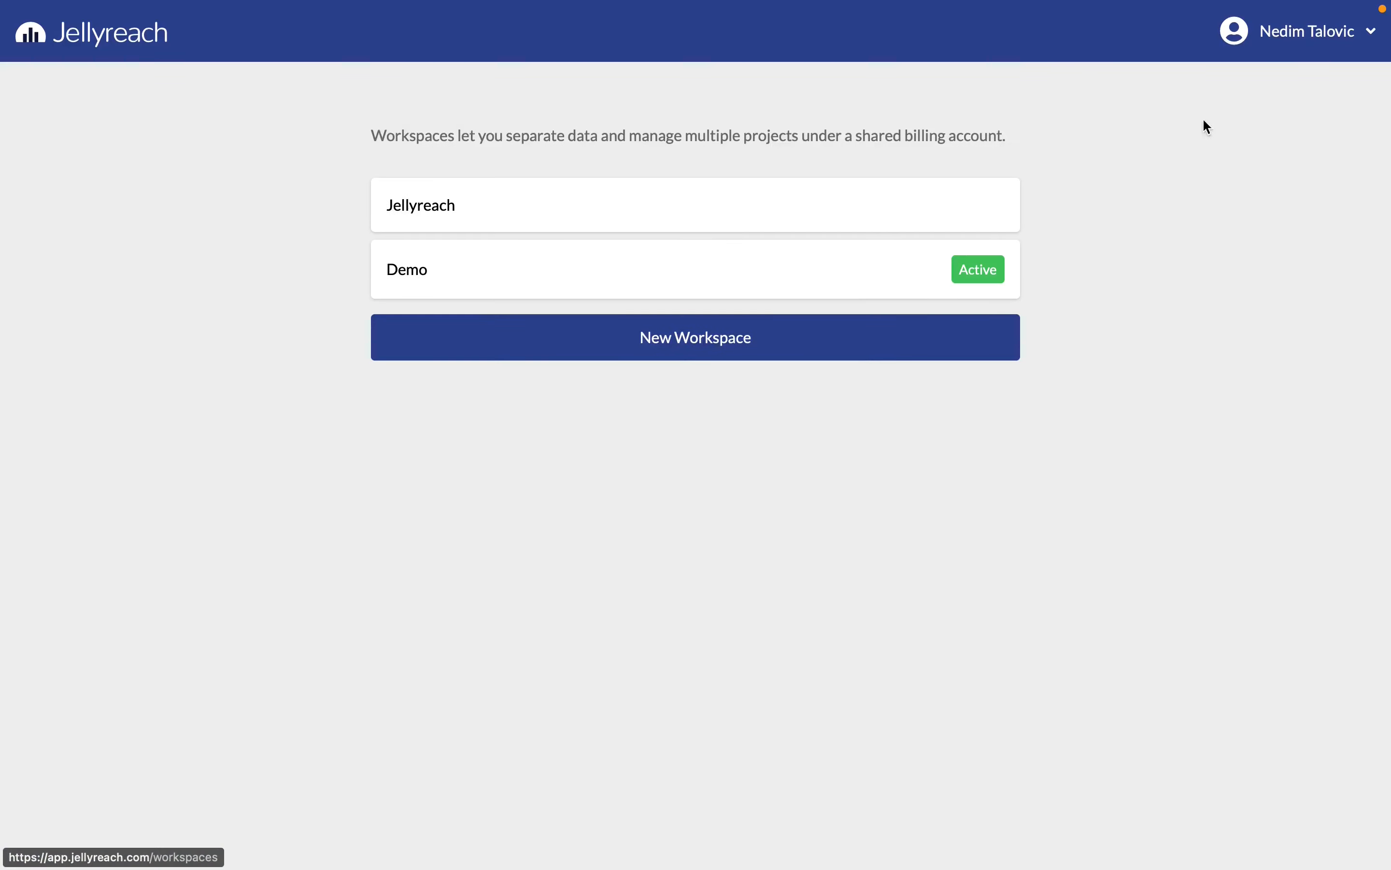
pyautogui.click(707, 325)
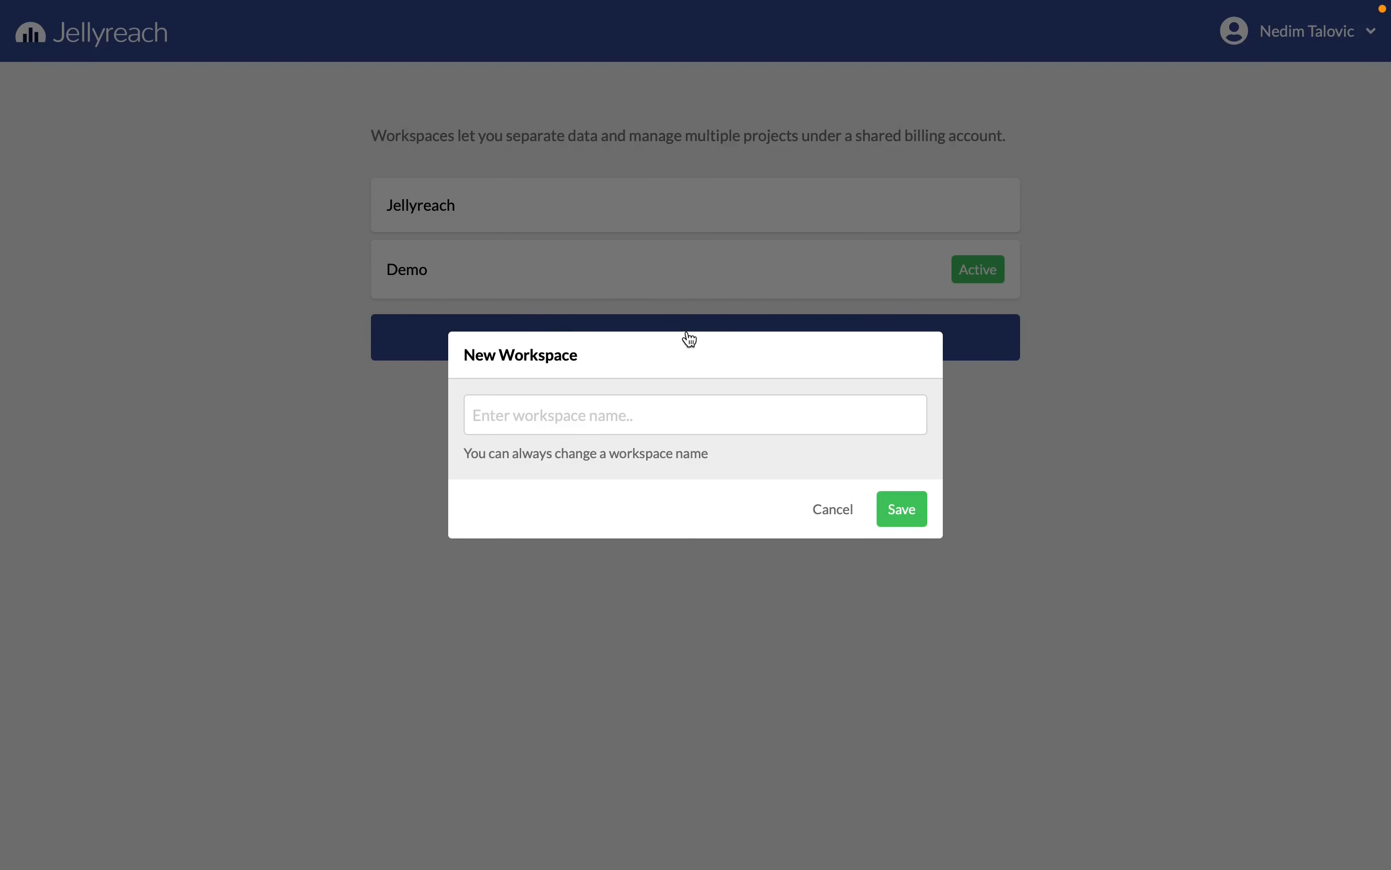
pyautogui.click(701, 294)
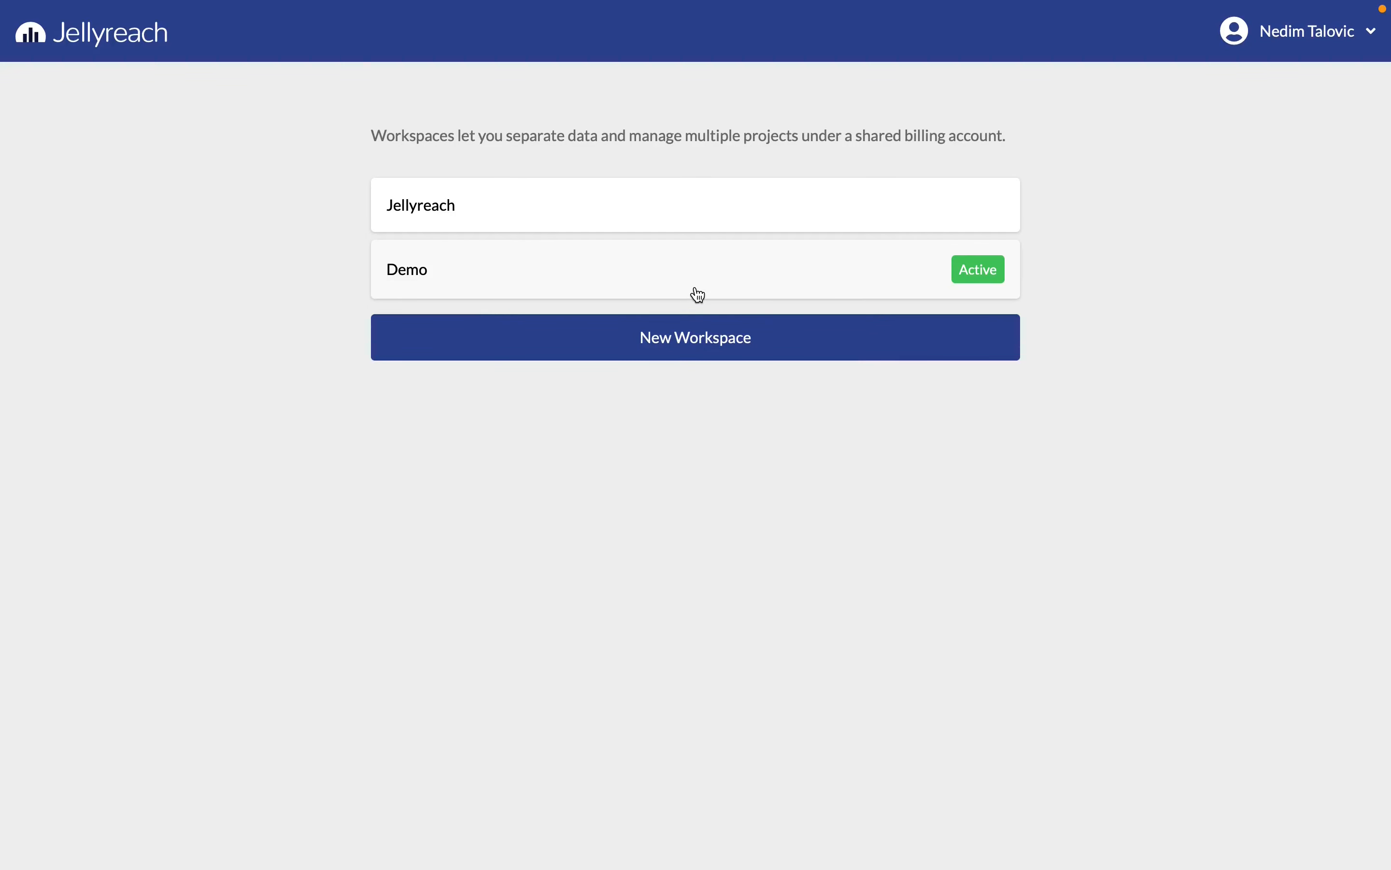
pyautogui.click(696, 295)
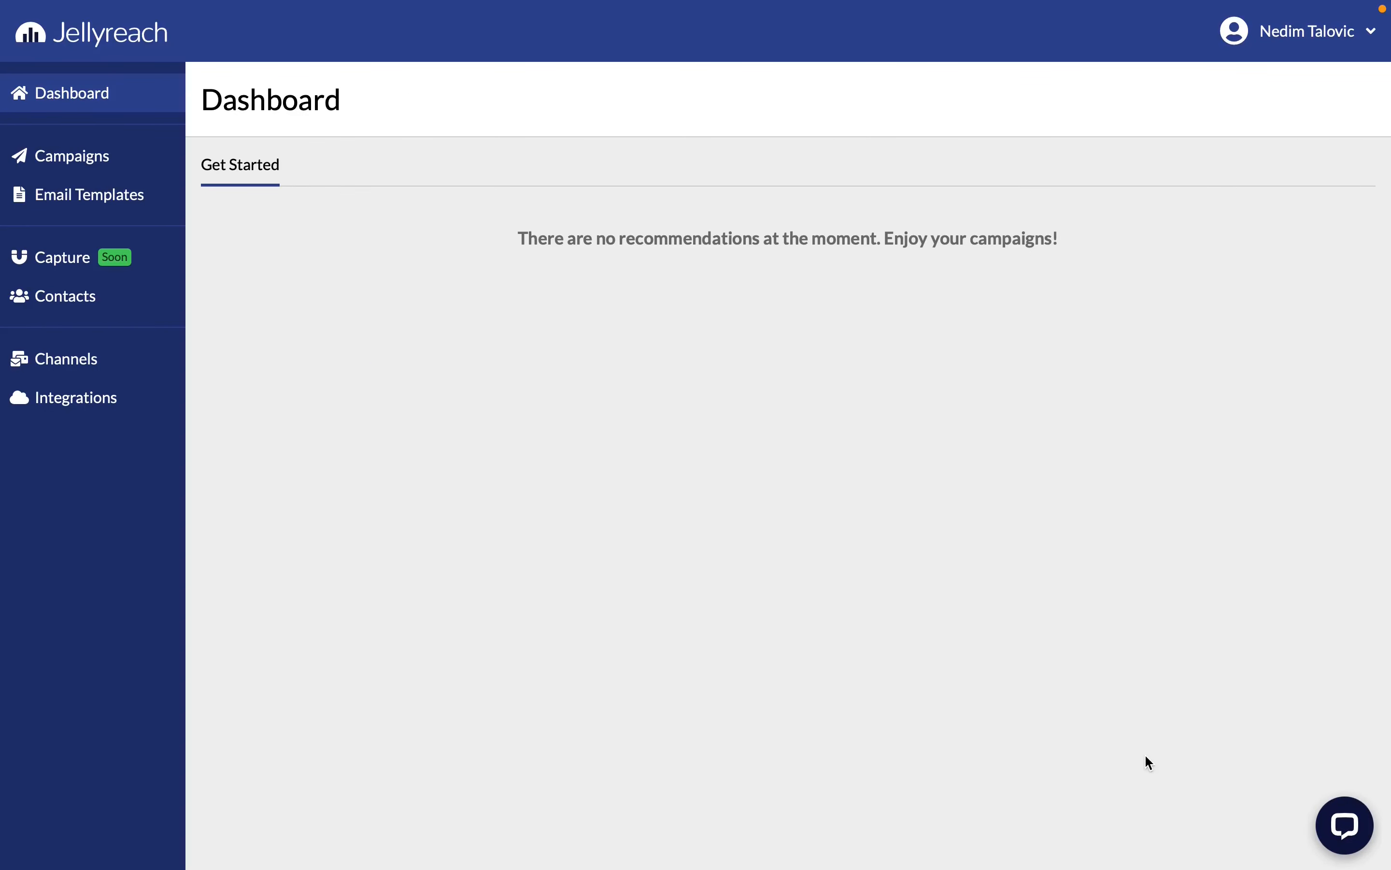